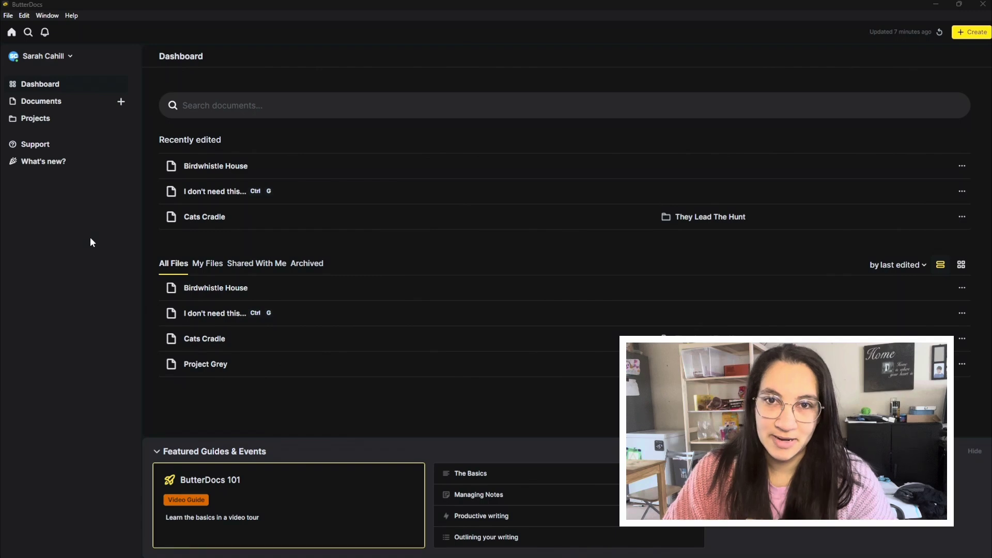
Create an empty document and name it "And Still We Stand".
click(972, 32)
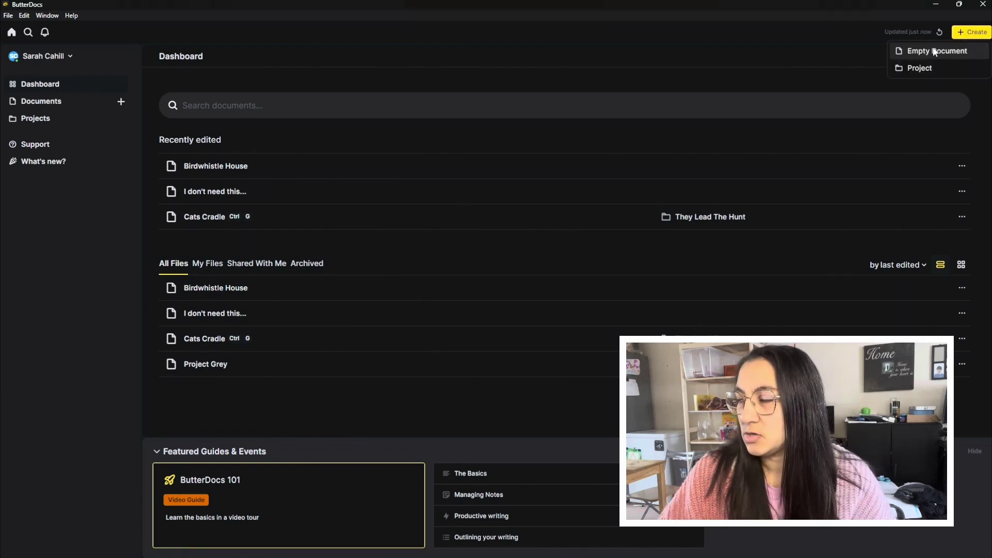
click(935, 52)
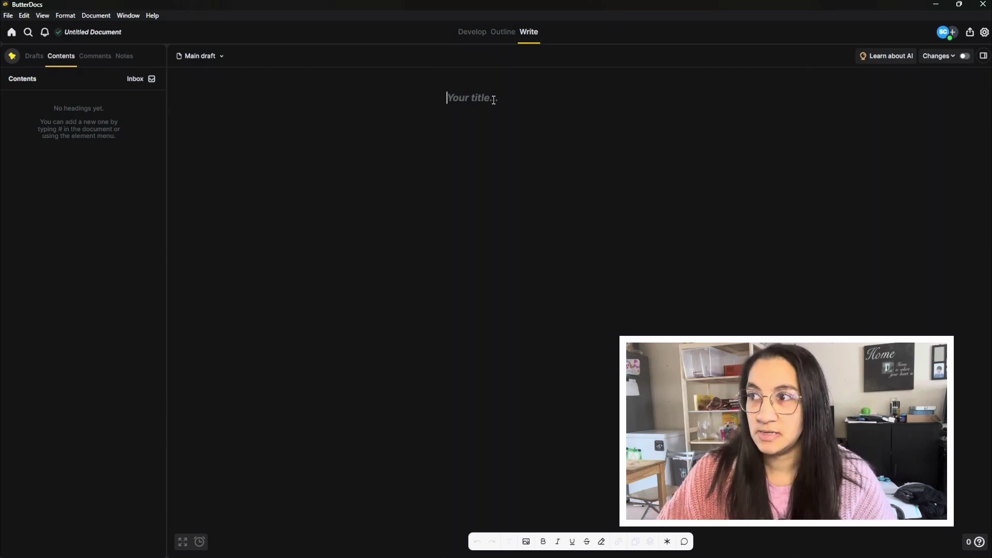
click(107, 32)
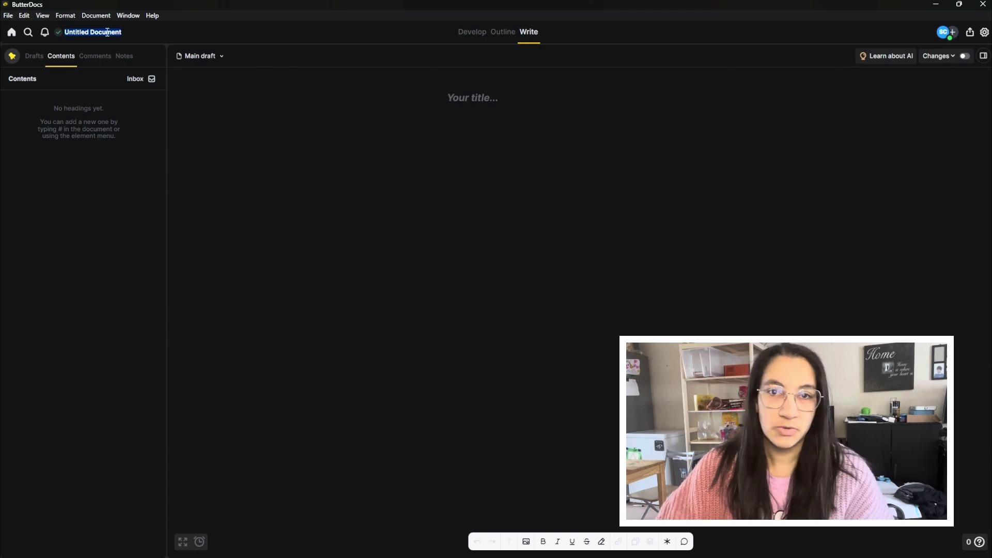
text(And S)
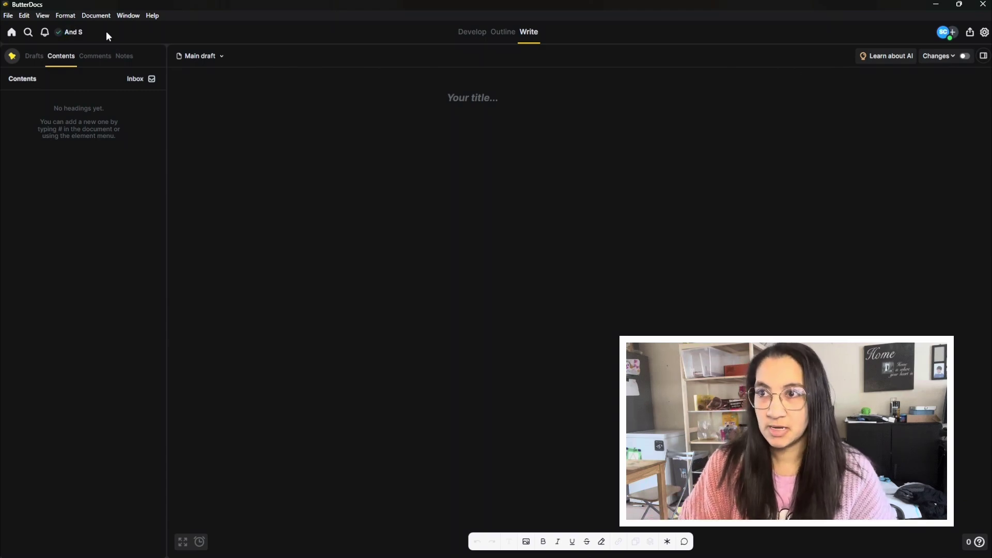
text(till We)
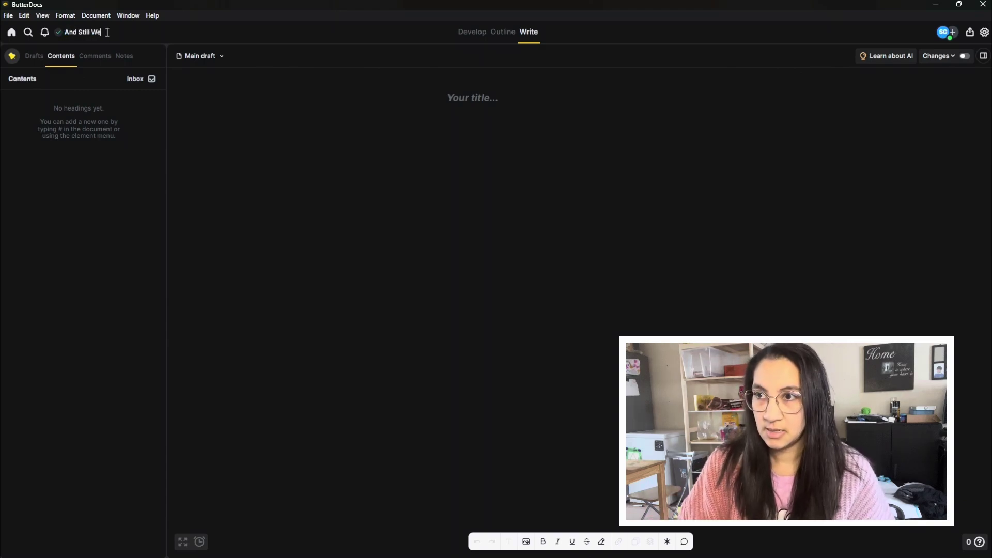
text( Stand)
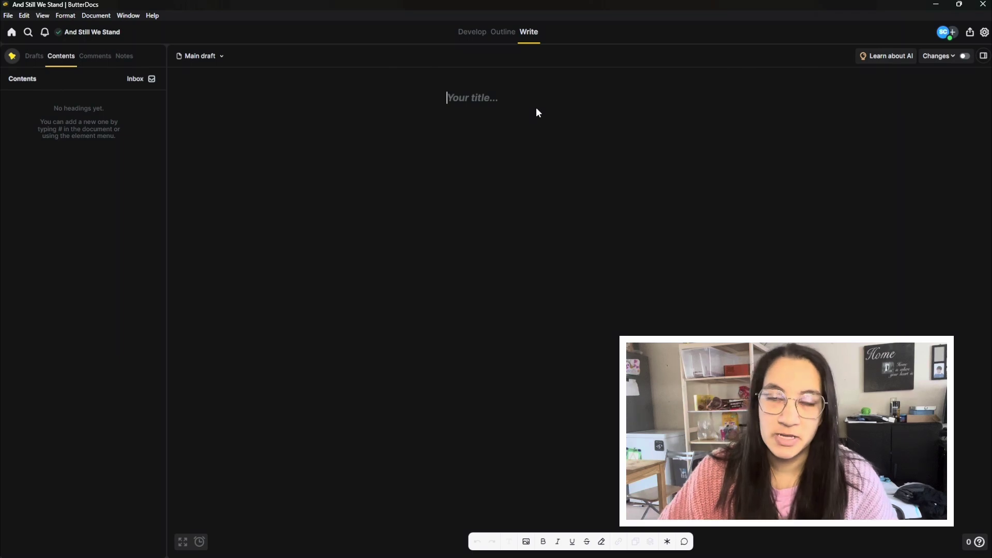
Start a block outline for the document and name its first column "Act One".
click(502, 43)
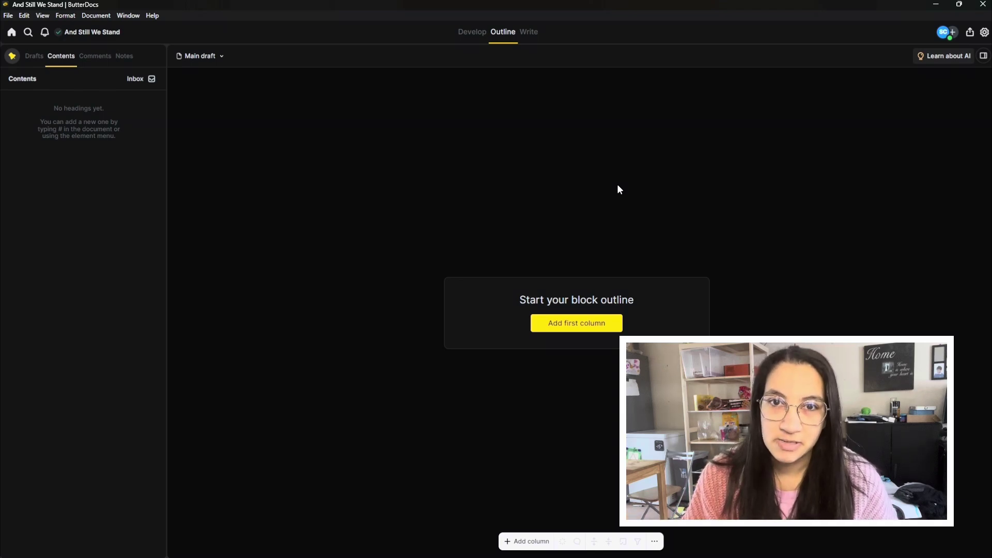
click(591, 325)
click(263, 89)
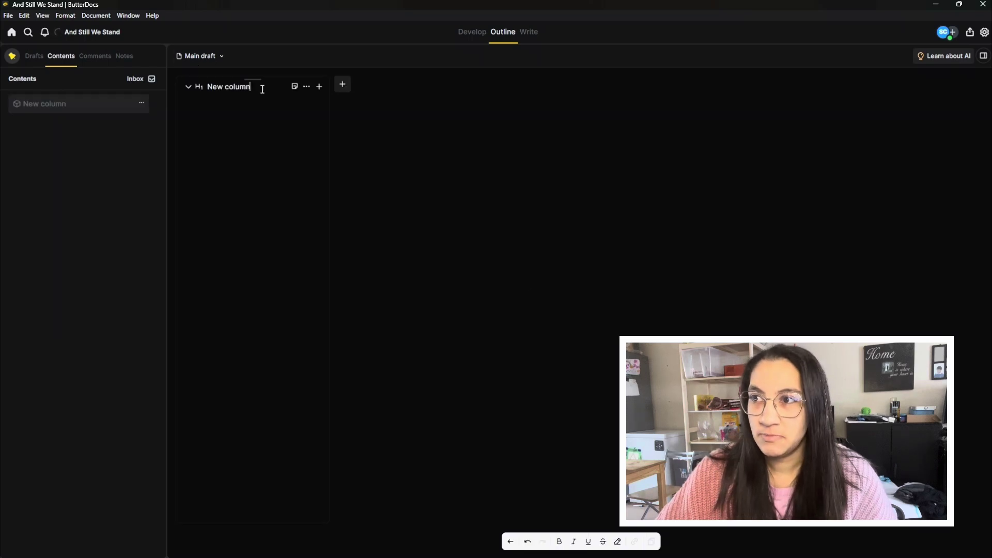
triple_click(258, 89)
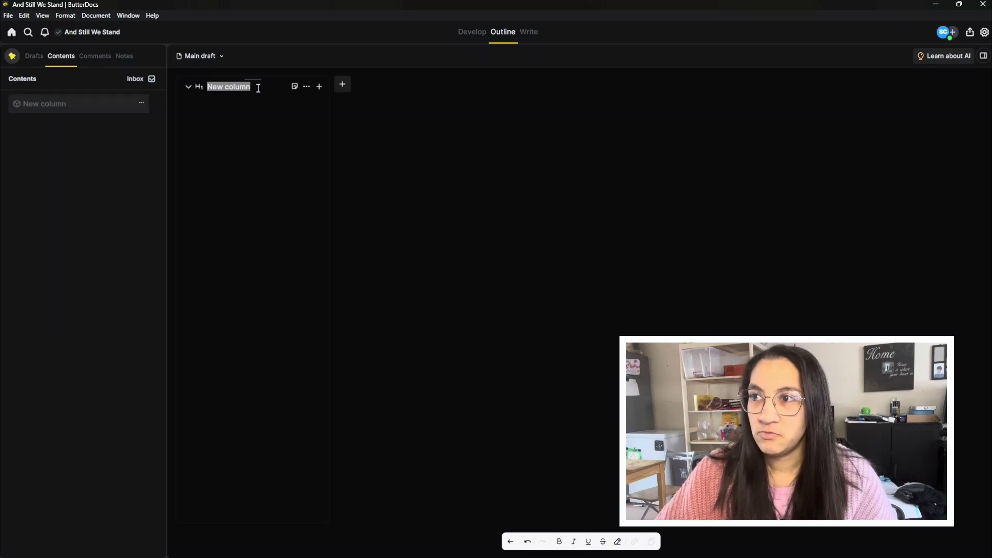
text(Act O)
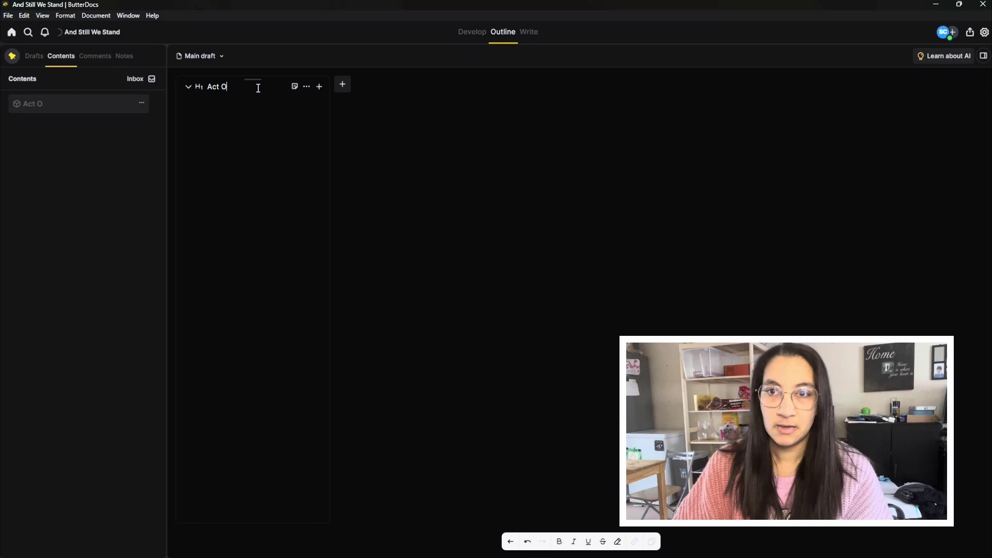
text(nbe)
key(BackSpace)
text(e)
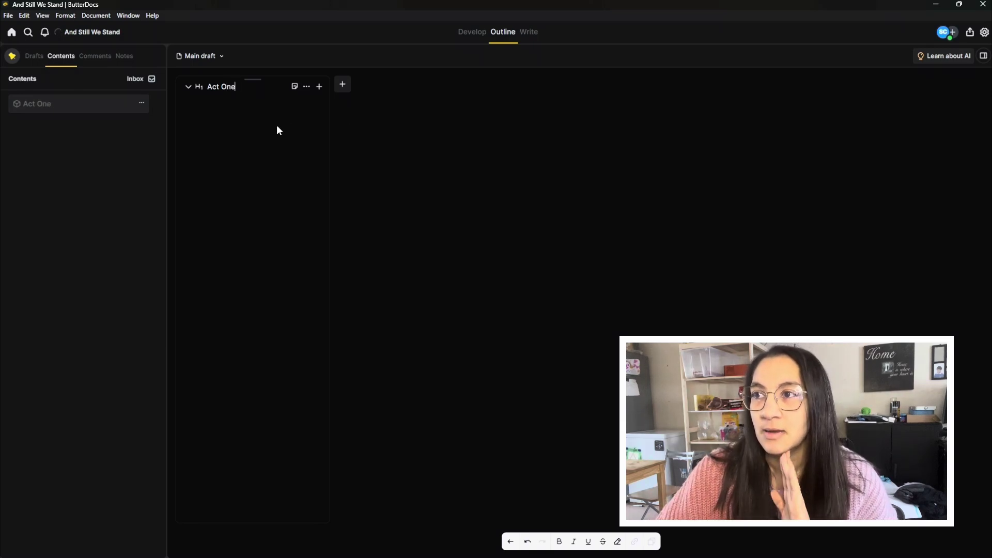
Add three blocks to the Act One column, titled "Before", "Establish" and "Theme".
click(320, 87)
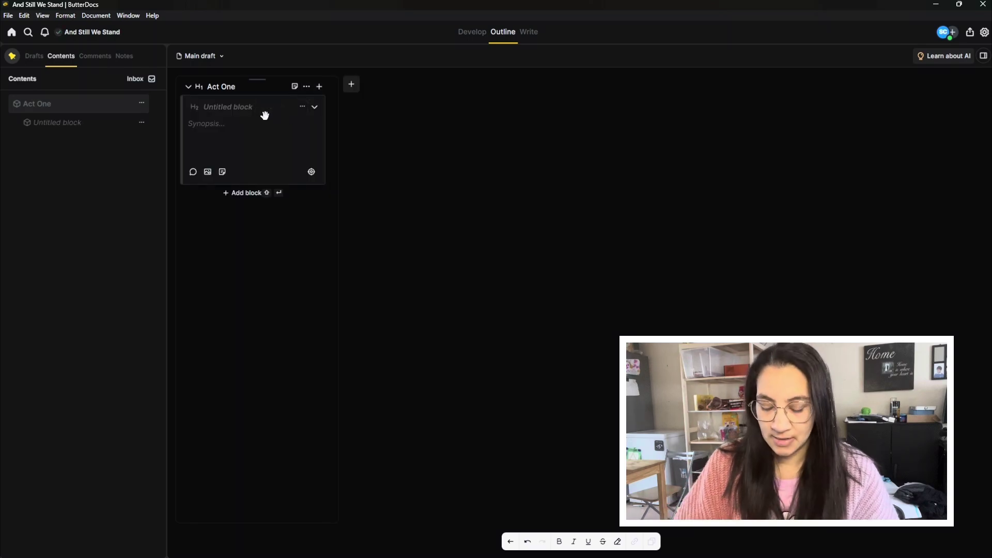
text(Before)
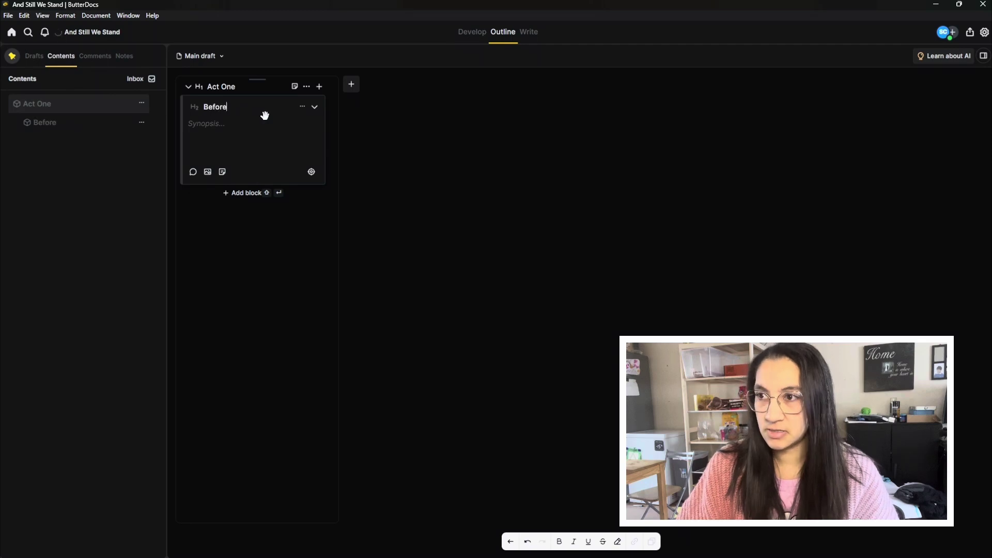
click(320, 87)
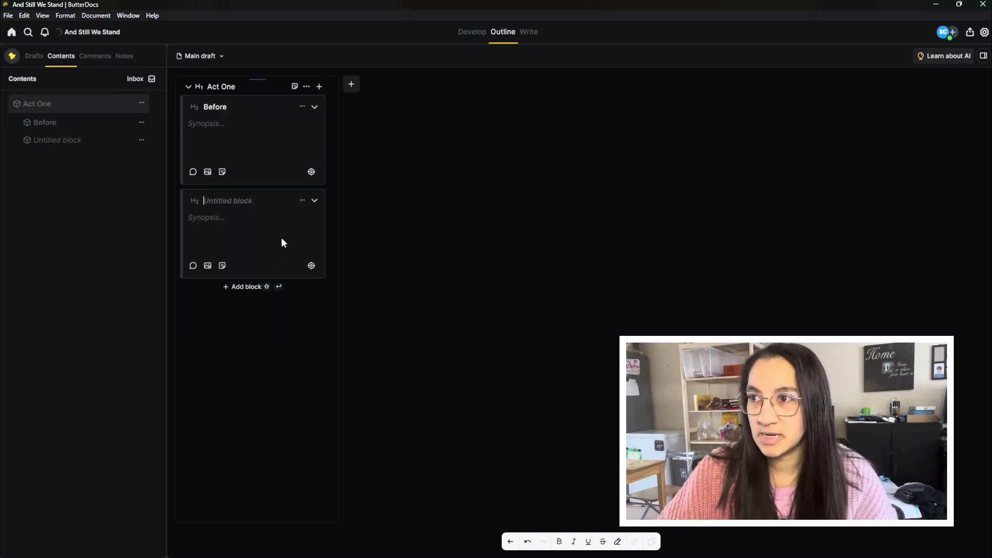
text(Establish)
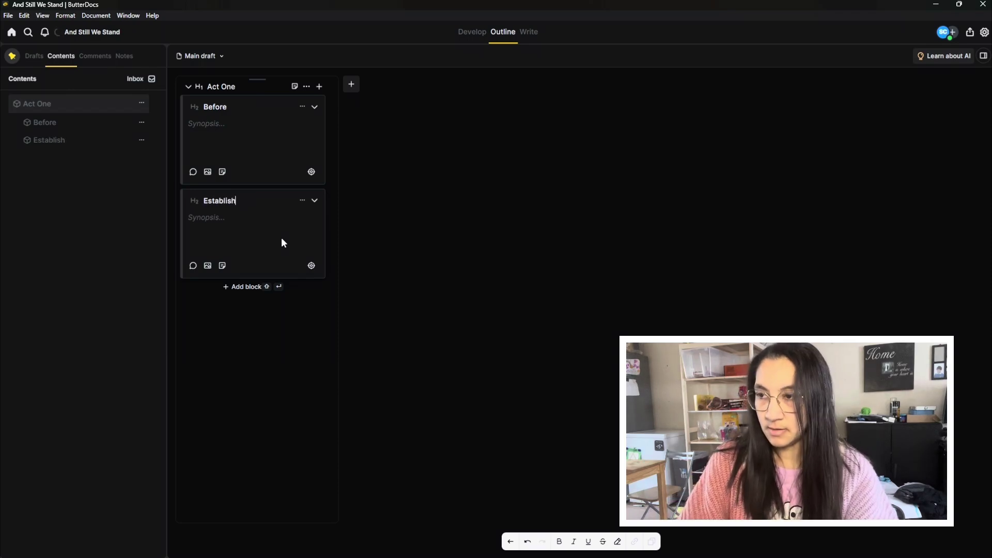
click(319, 86)
text(Theme)
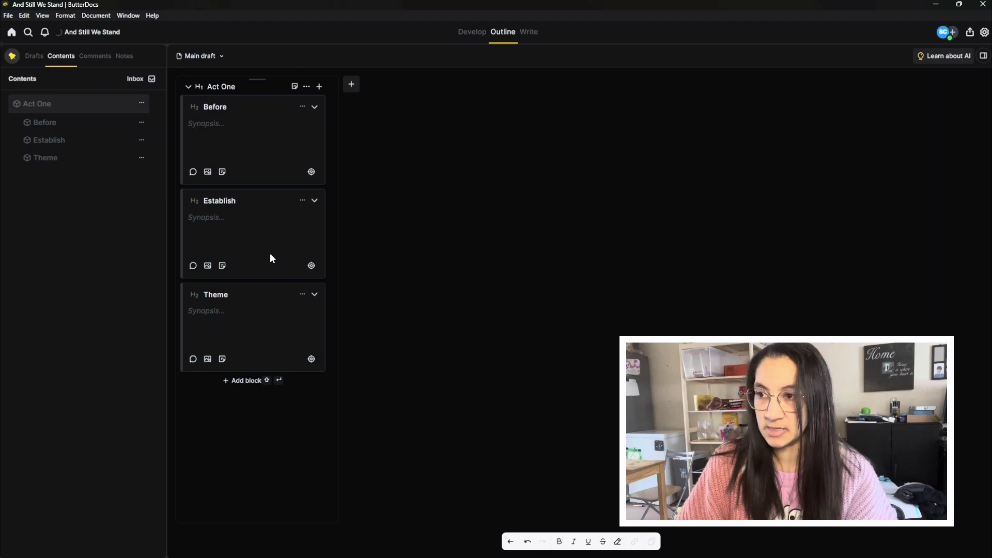
click(399, 233)
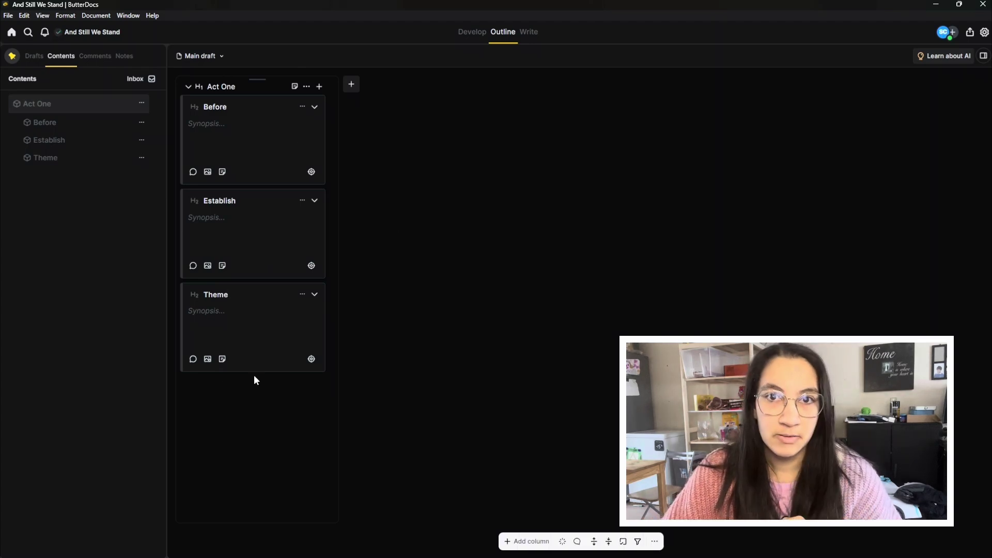
Add three more outline columns after Act One, named "Act Two", "Act Three" and "Act Four".
click(352, 85)
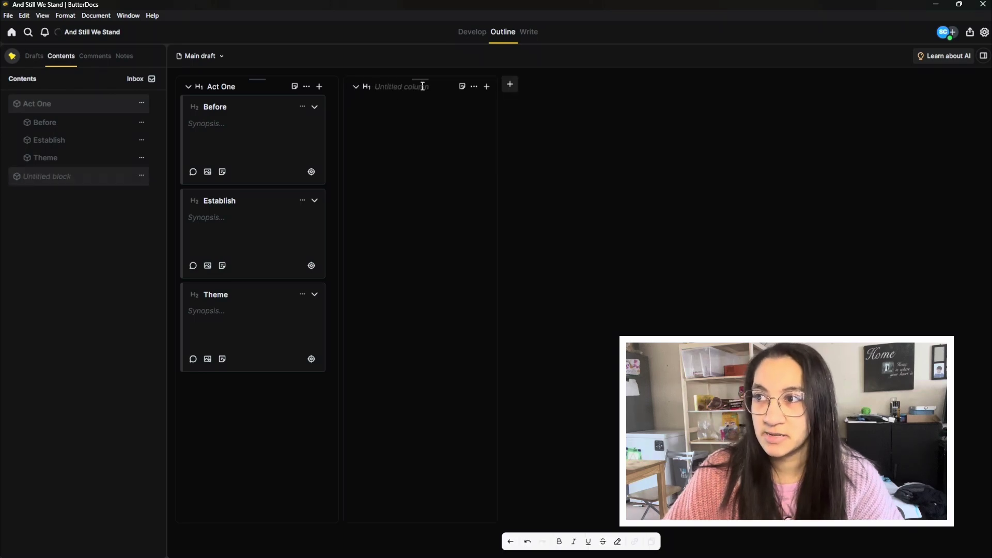
text(Act)
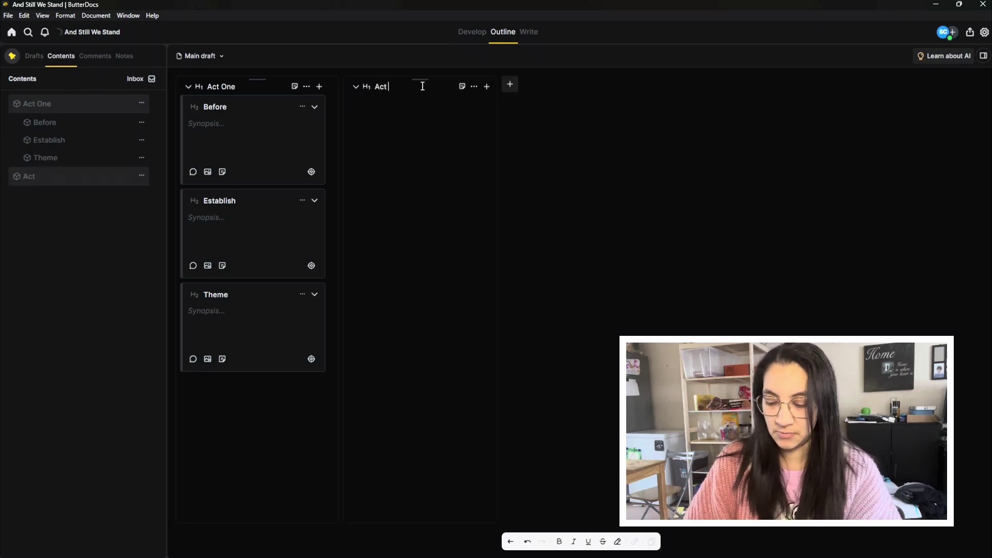
text( Two)
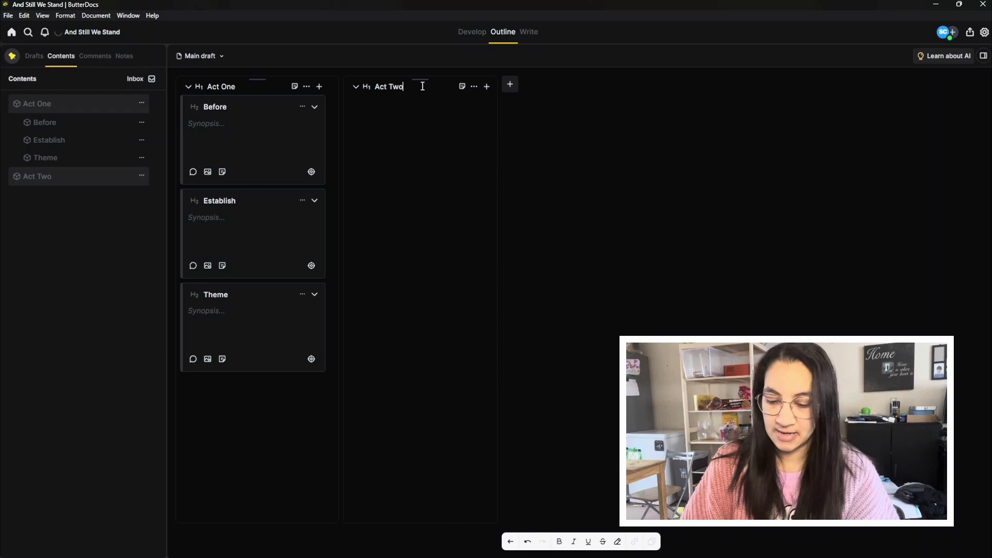
click(511, 85)
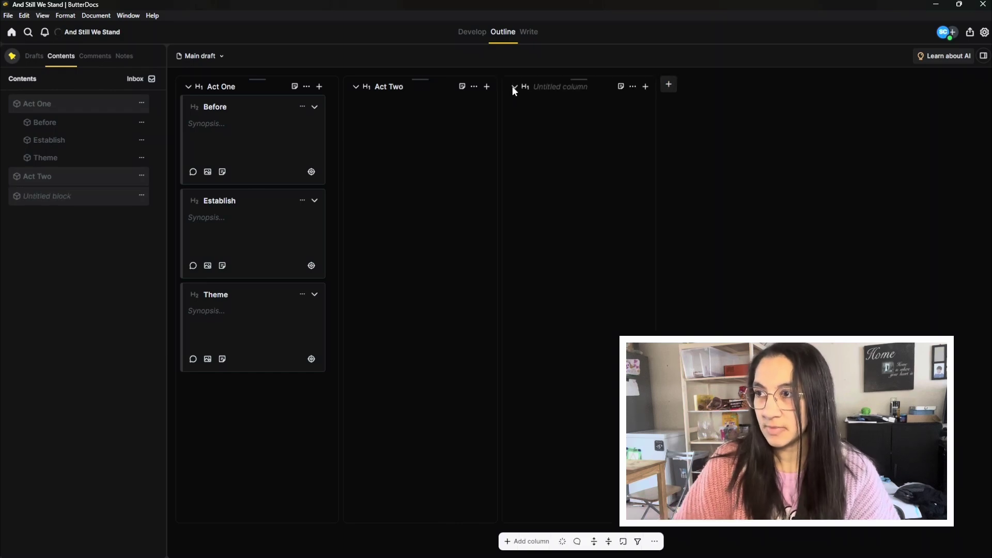
click(540, 89)
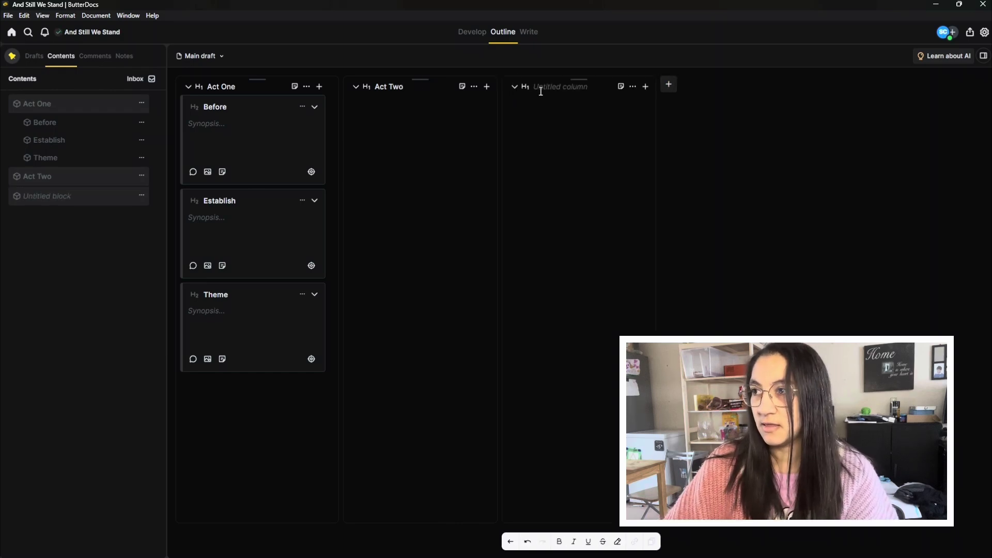
text(Act Three)
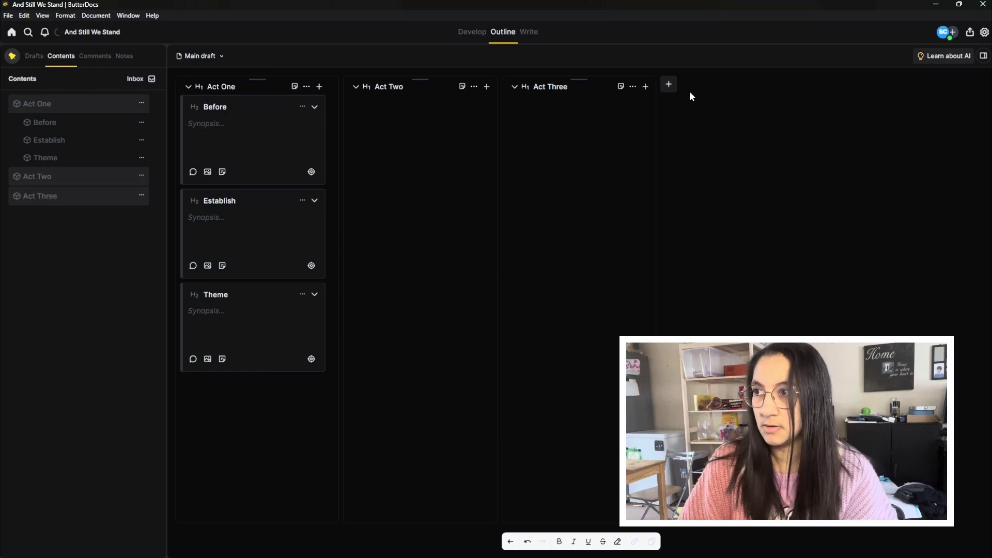
click(670, 85)
click(699, 84)
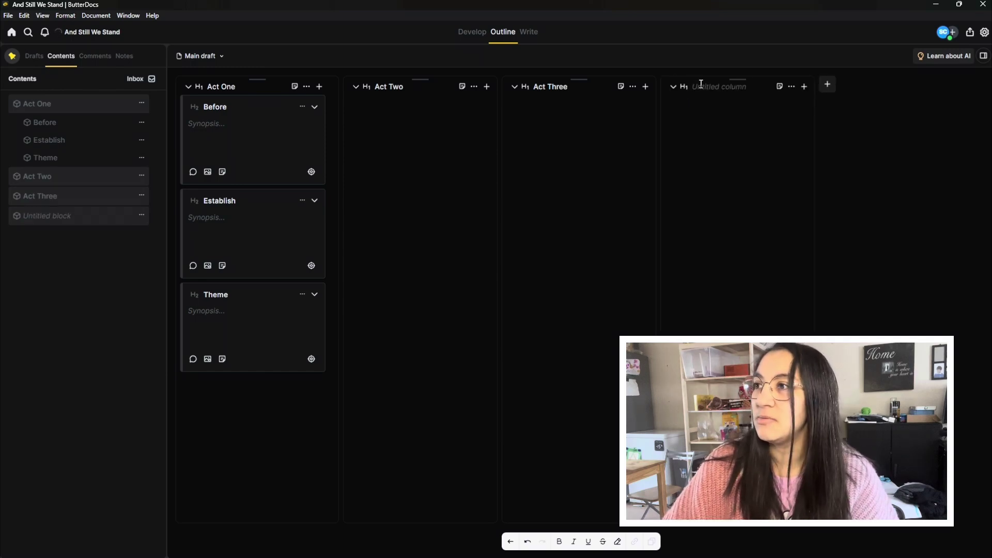
text(Act F)
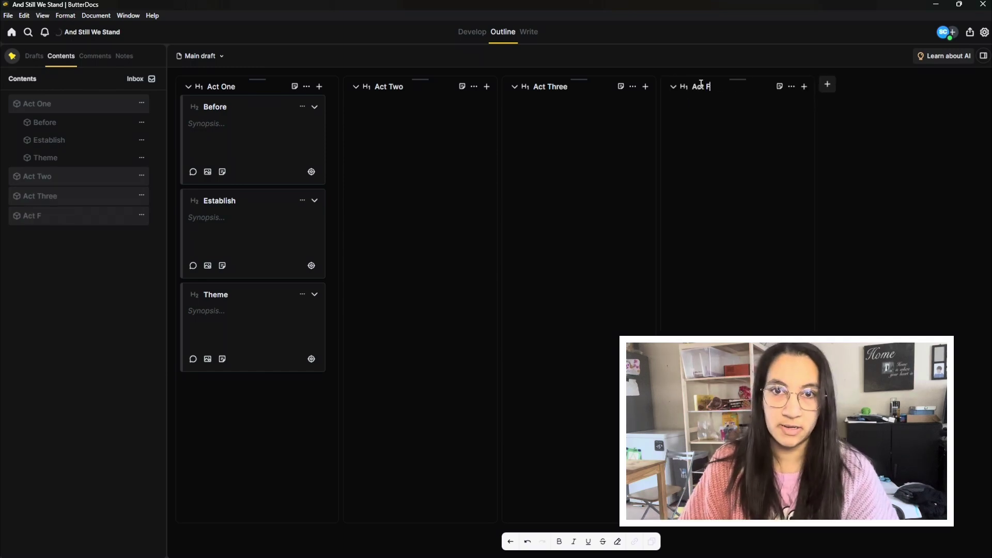
text(our)
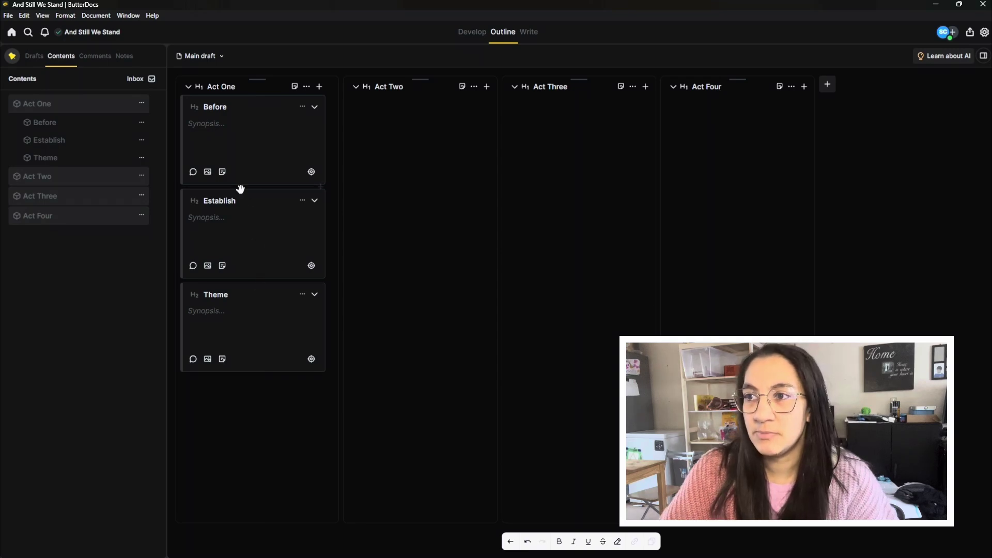
Move the Establish block below Theme, through the Act Two and Act Three columns, and back between Before and Theme in Act One.
drag(239, 189, 207, 330)
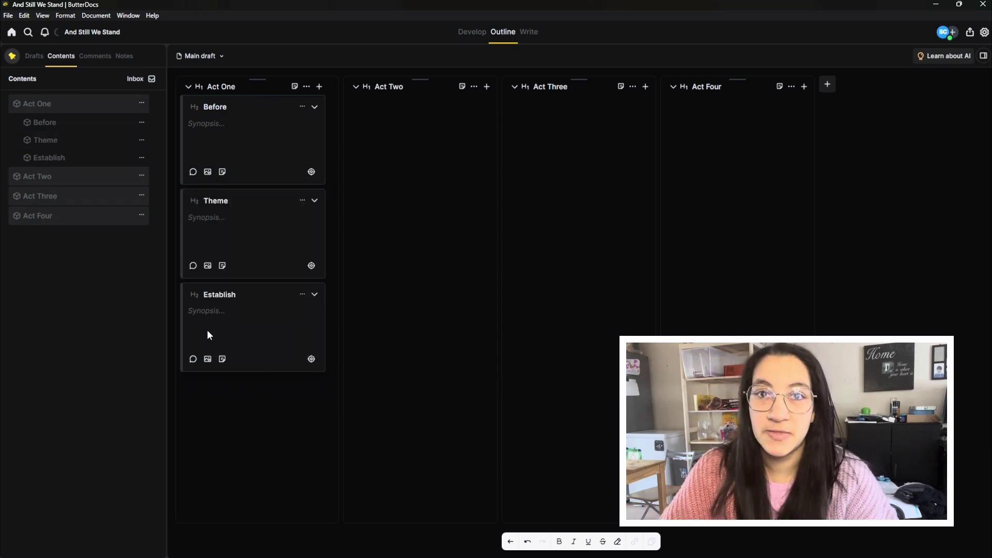
drag(242, 285, 420, 141)
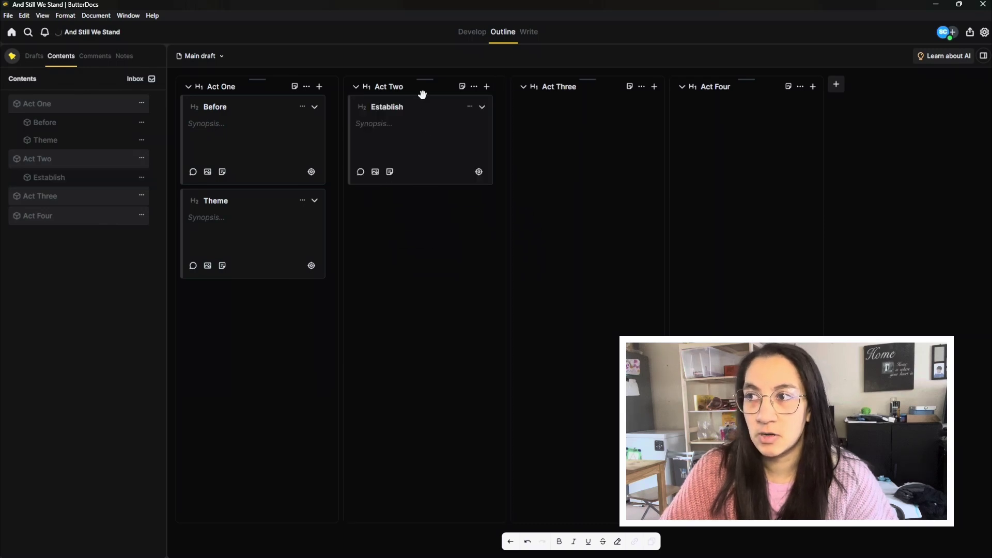
drag(422, 95, 531, 178)
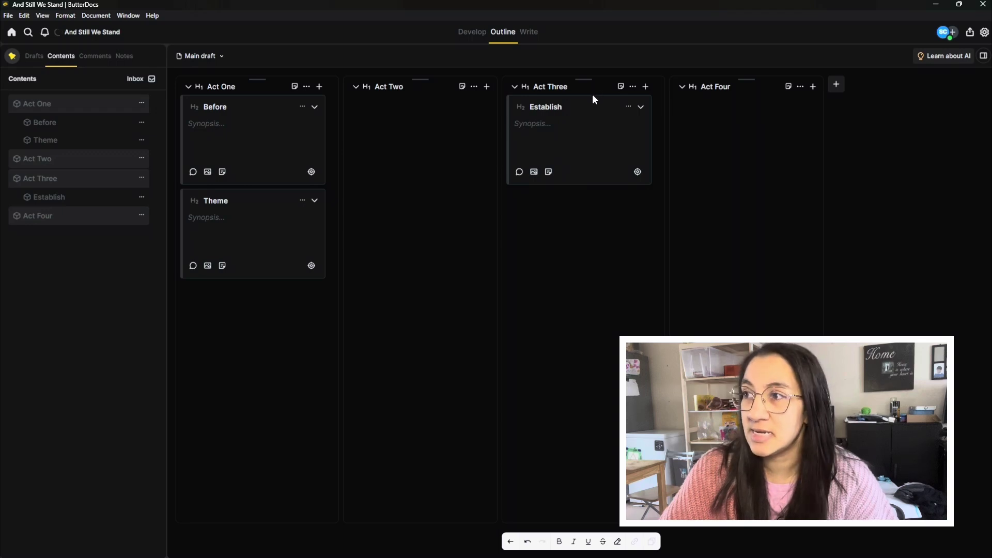
drag(590, 97, 190, 175)
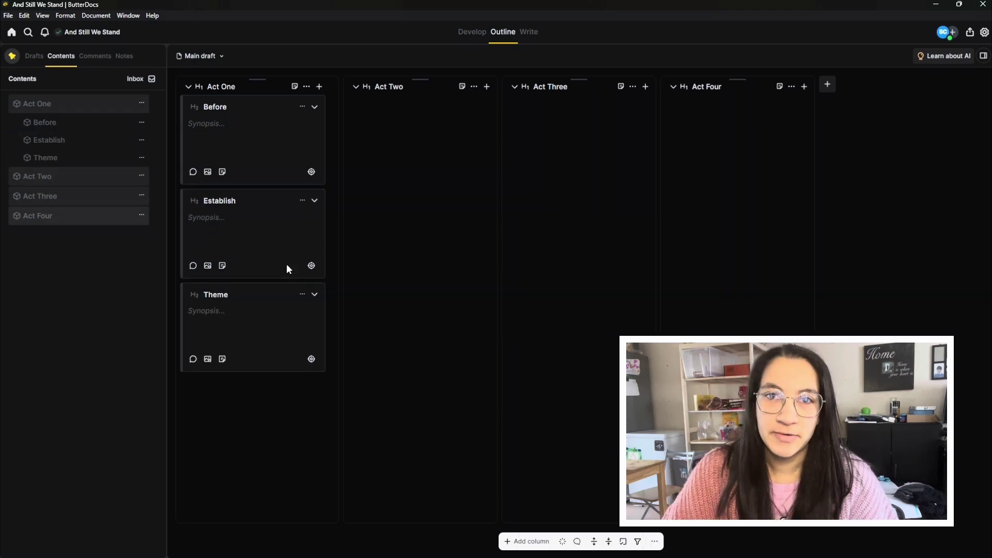
Draft the line "And start writing" under the Establish heading in the Write view and undo it.
click(534, 37)
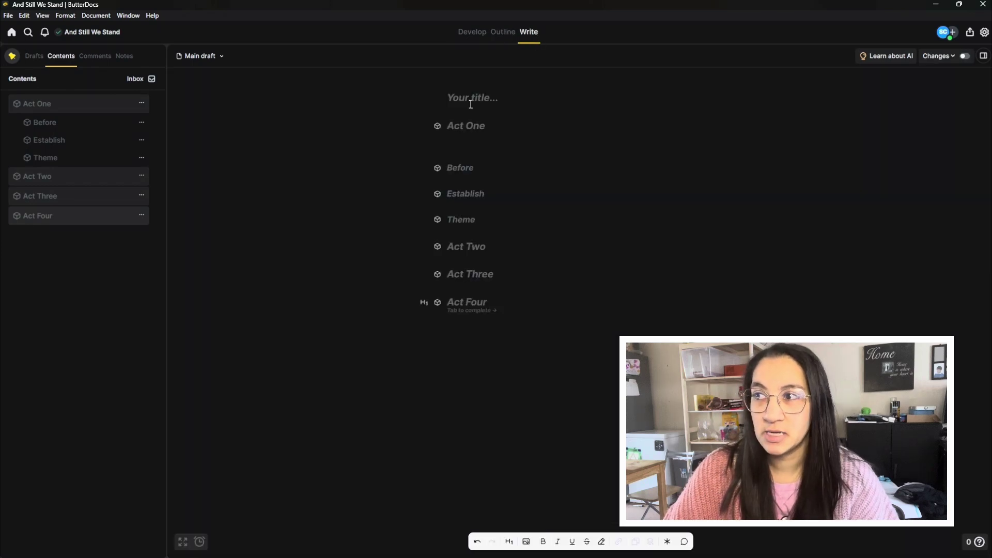
click(486, 127)
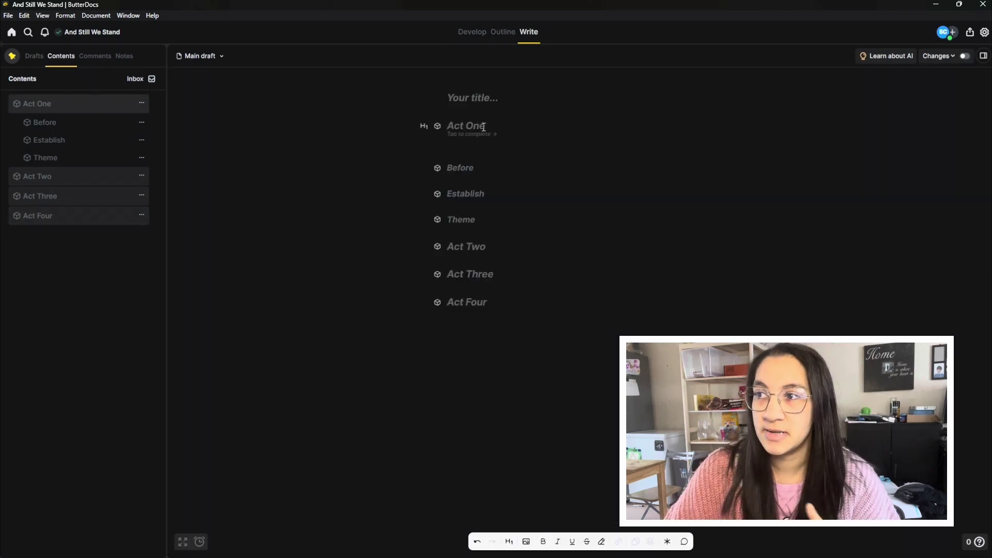
click(464, 168)
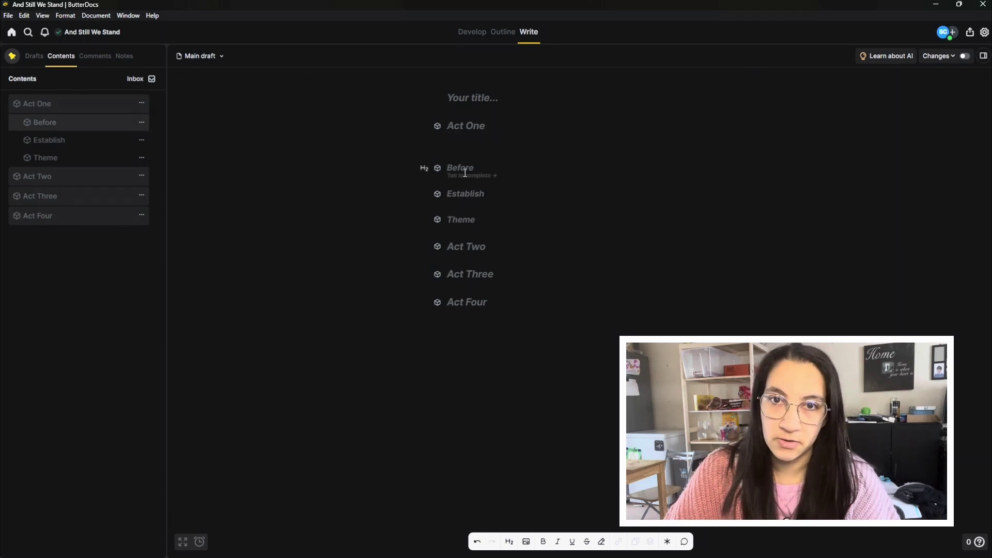
click(494, 194)
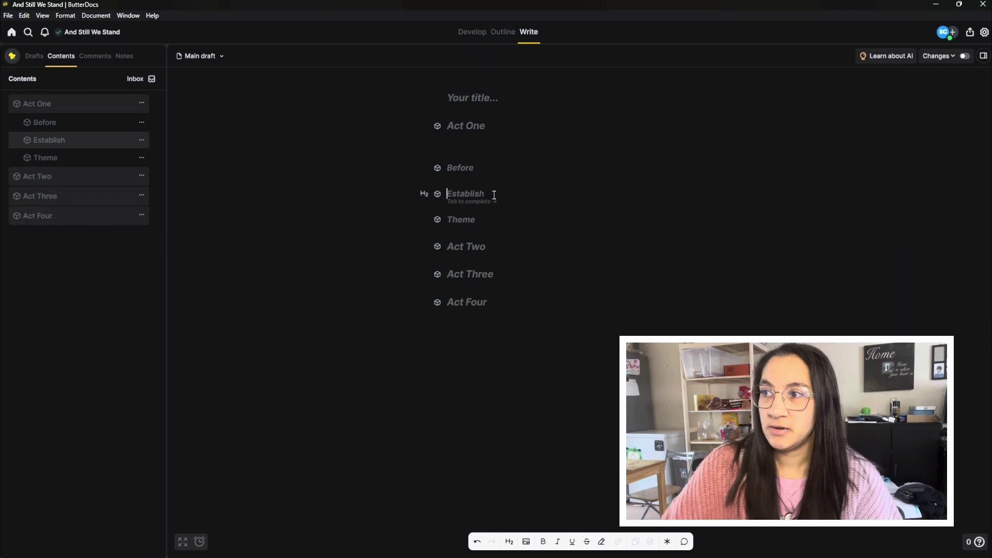
key(Return)
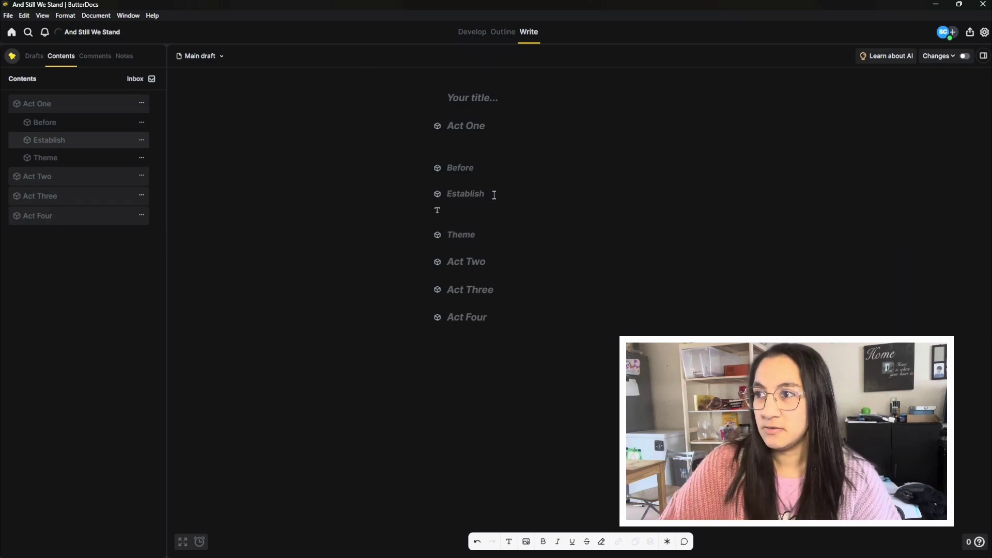
text(And start writing)
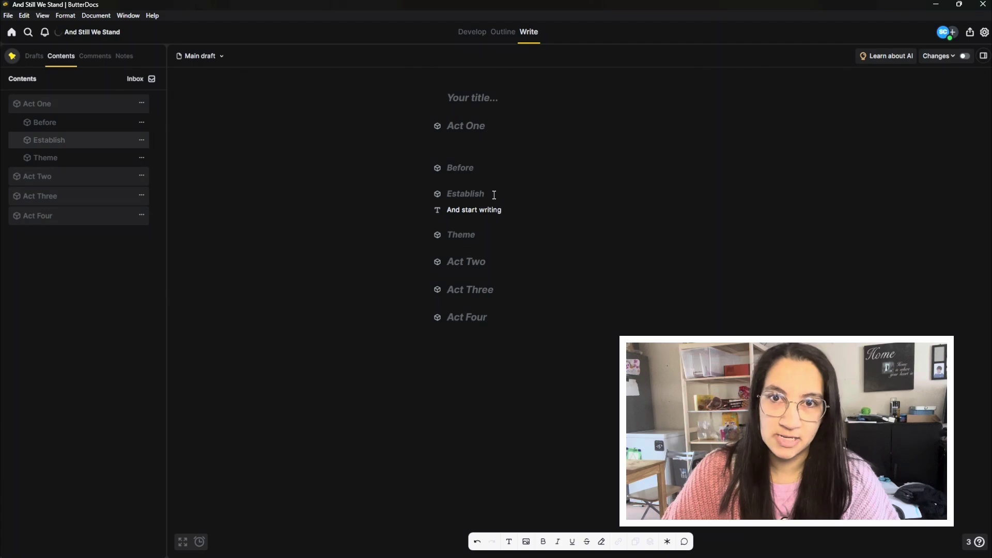
key(ctrl+z)
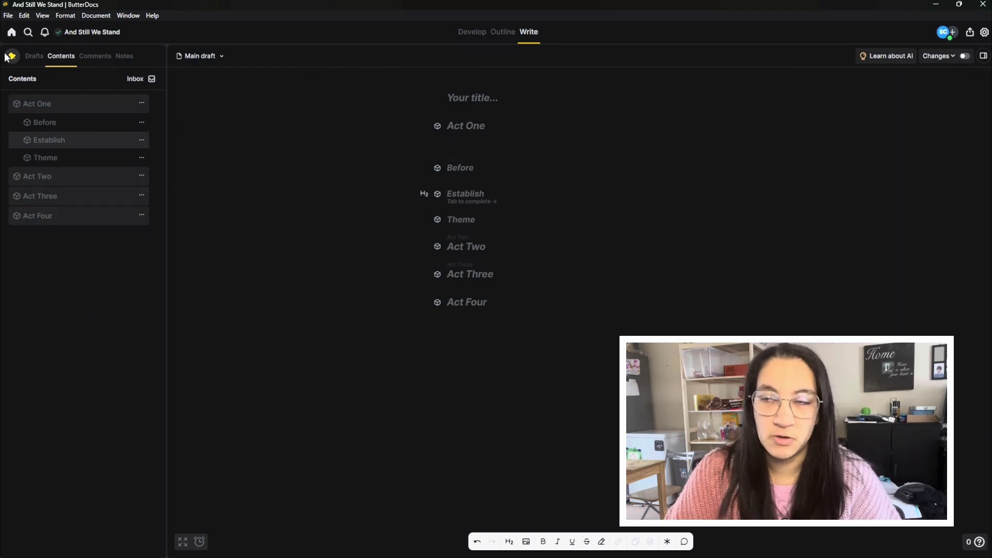
Step through the draft's headings from Theme to Act Four and return to the outline.
key(Down)
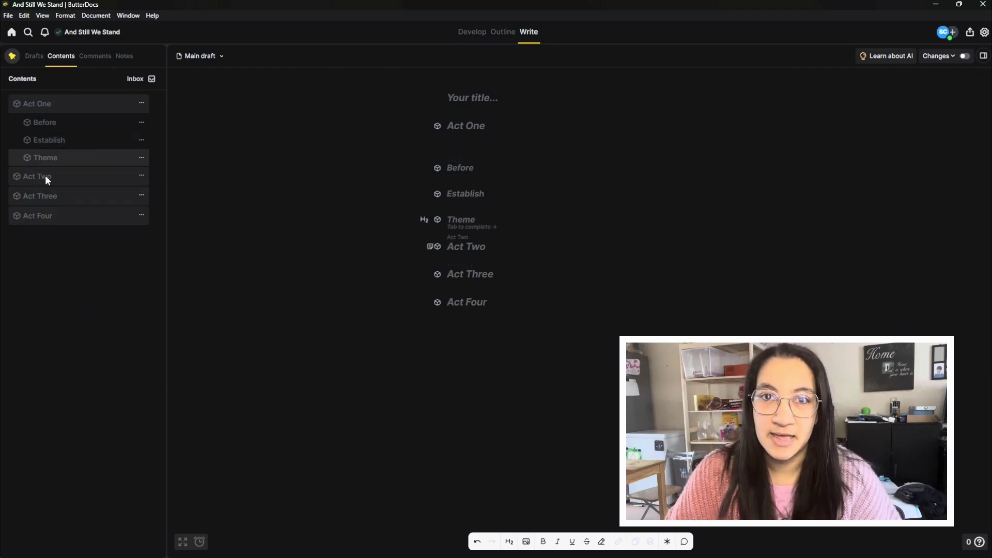
key(Down)
key(Down)
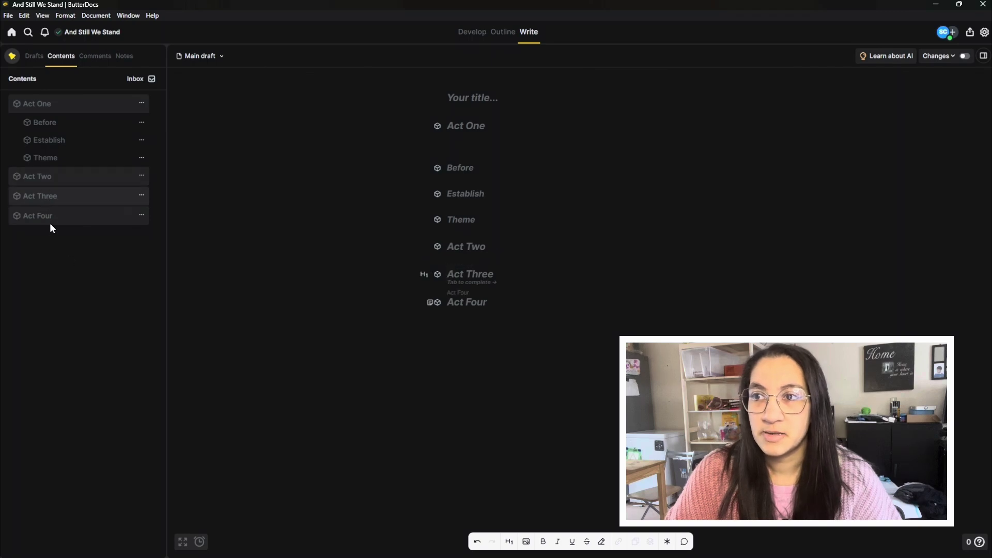
key(Down)
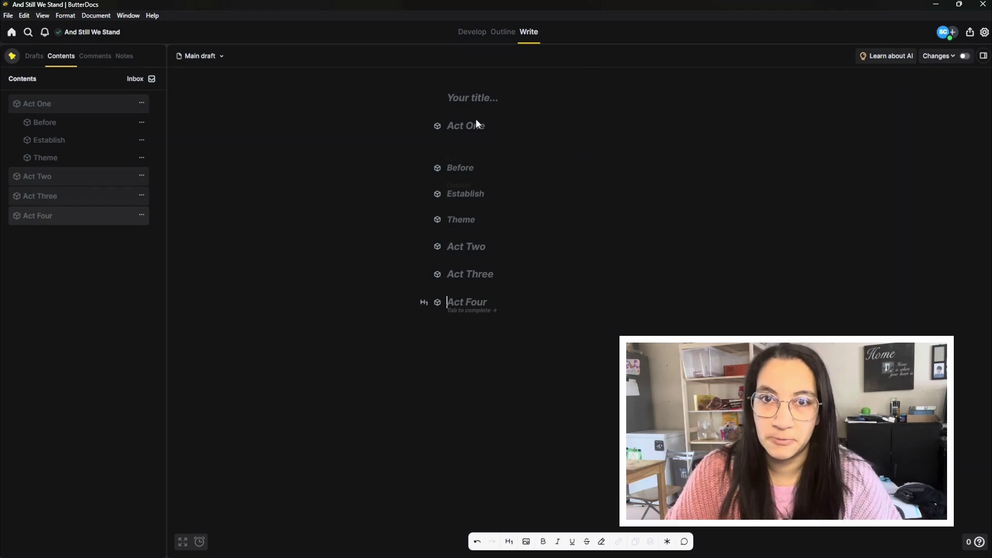
click(503, 31)
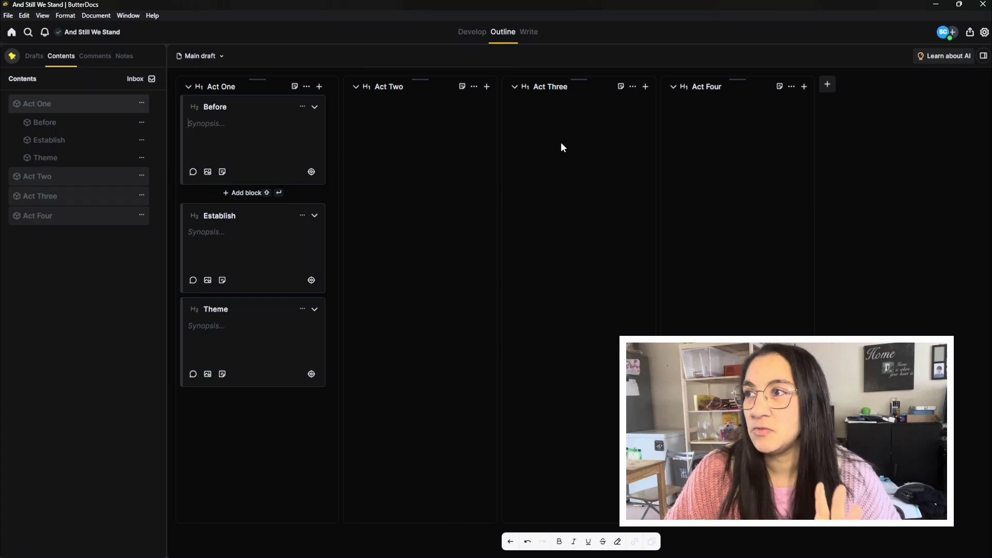
Jump from the Before block to its place in the draft and back, and collapse and re-expand the block.
click(311, 173)
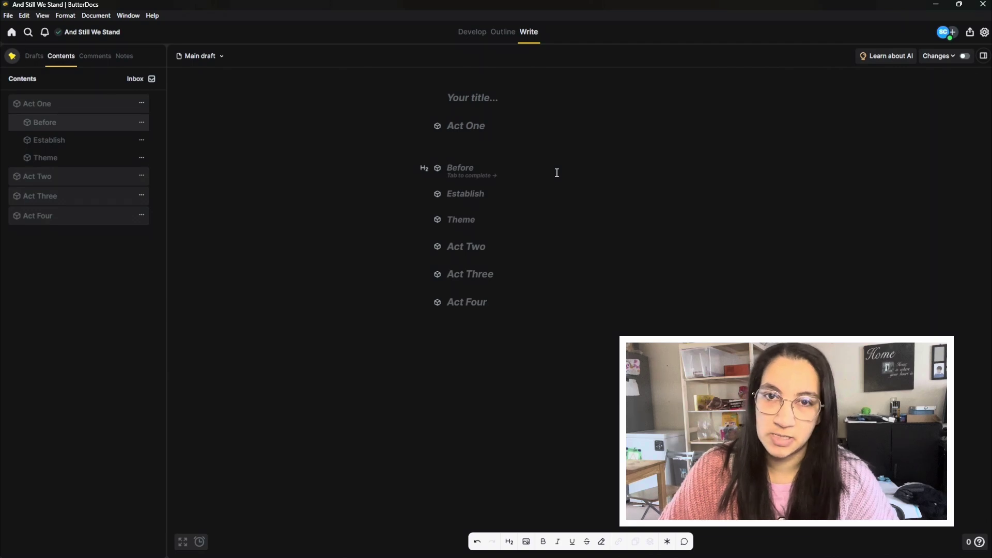
key(Escape)
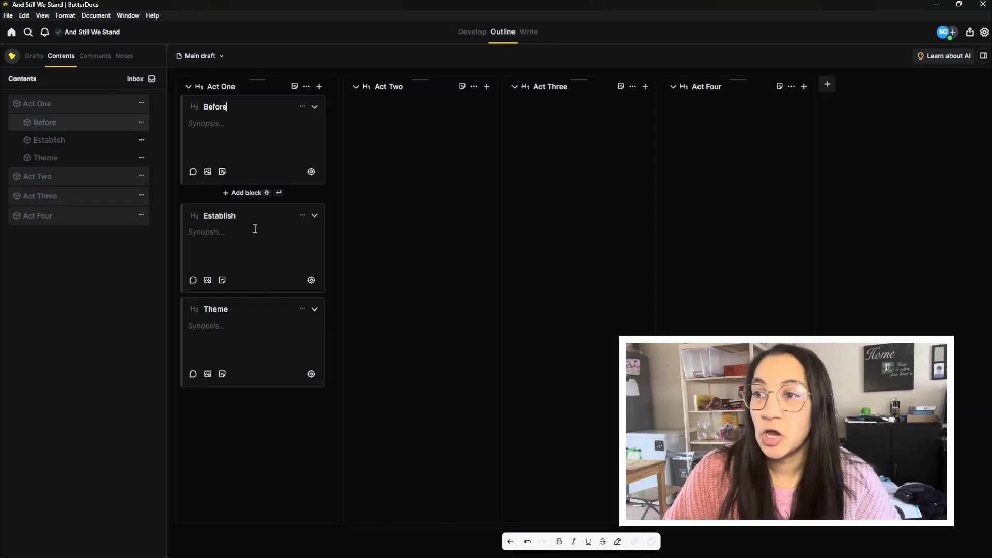
click(314, 106)
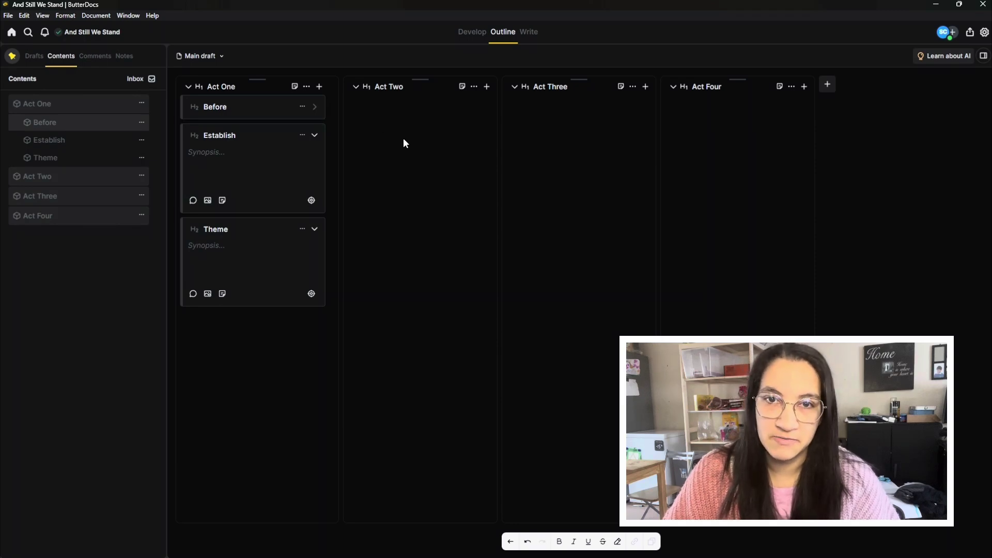
click(314, 107)
Set the Before block's status to In Progress and reset it to Not Started.
click(293, 107)
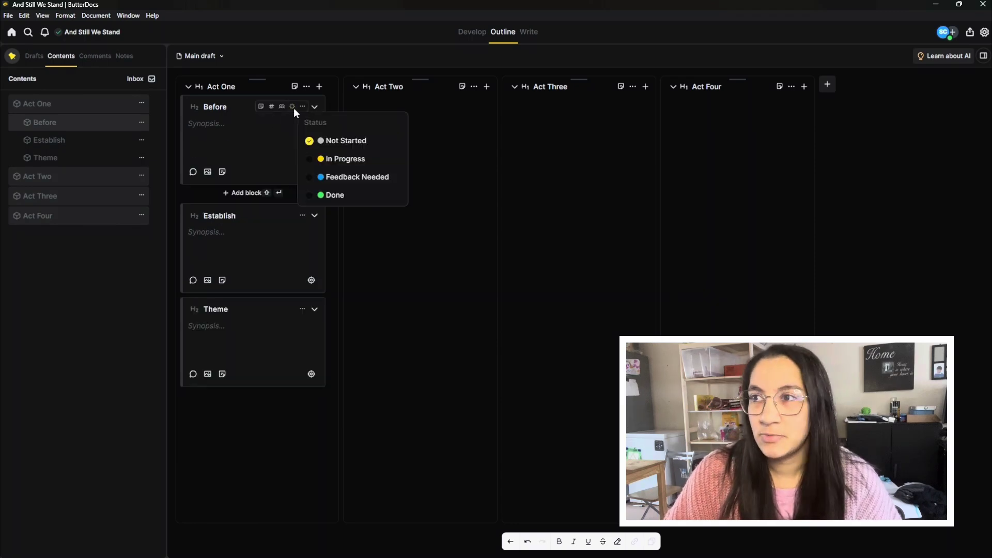
click(355, 158)
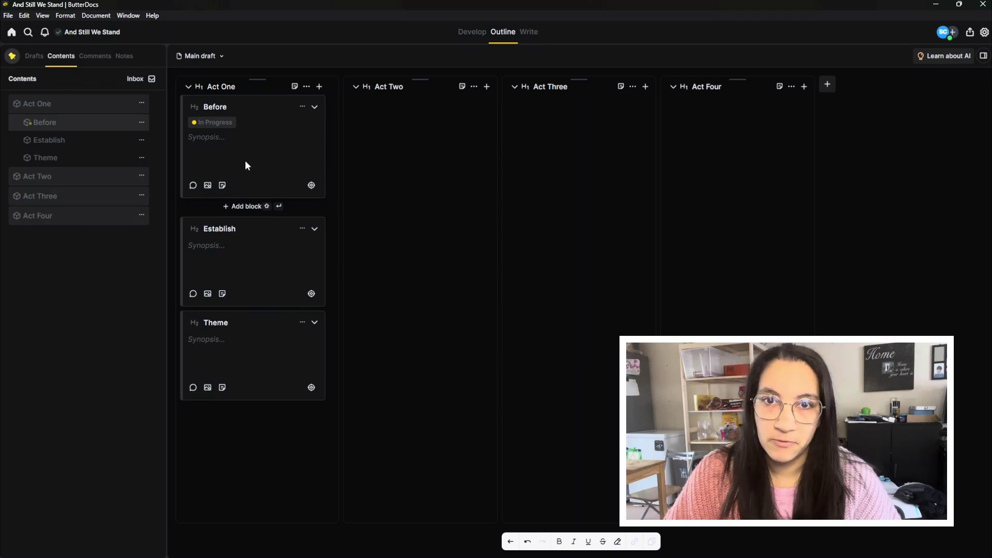
mouse_move(304, 111)
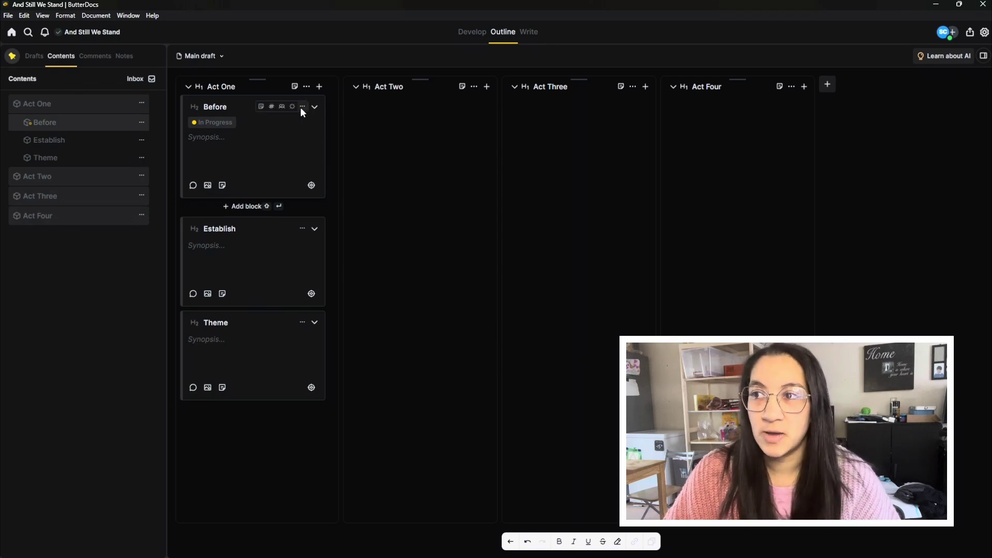
click(292, 106)
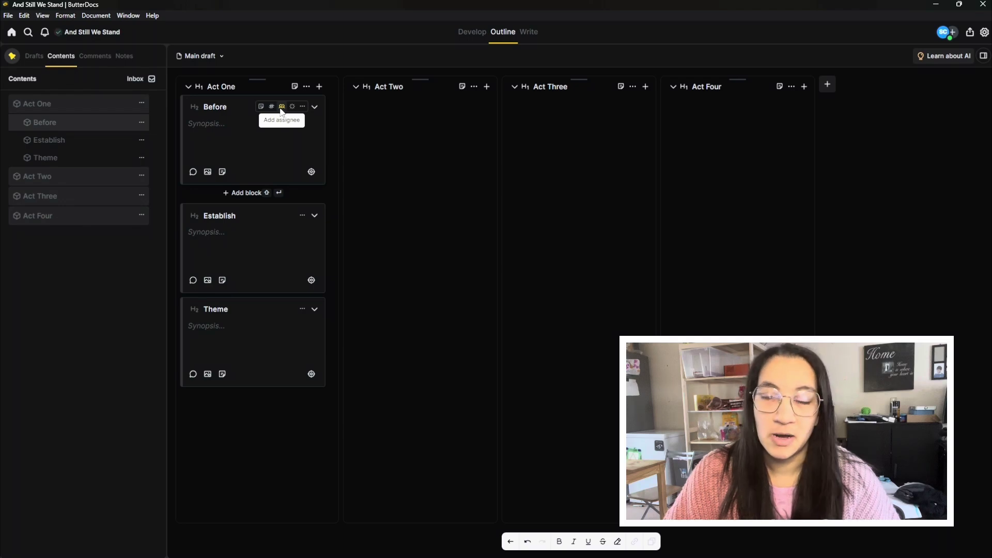
Assign the listed collaborator to the Before block and remove the assignment again.
click(282, 107)
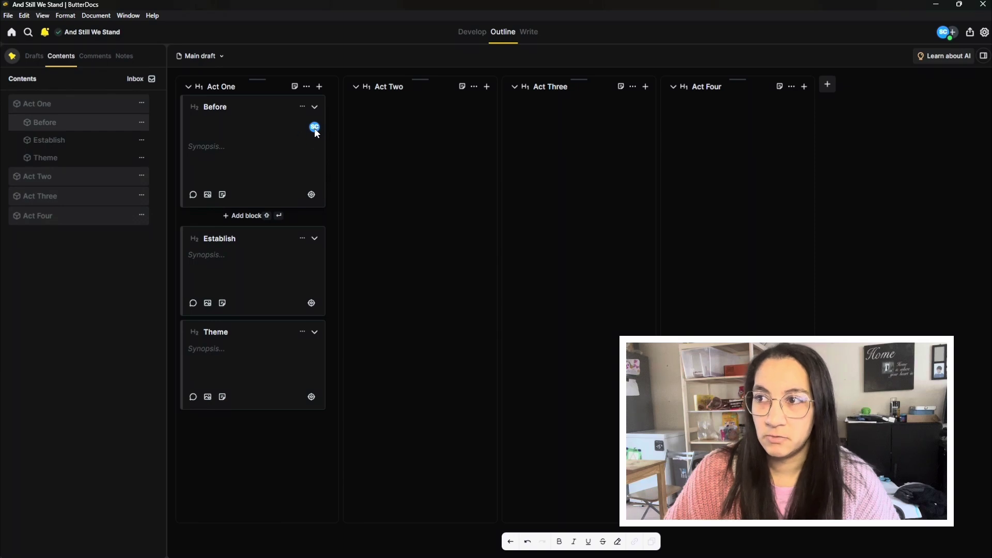
click(302, 106)
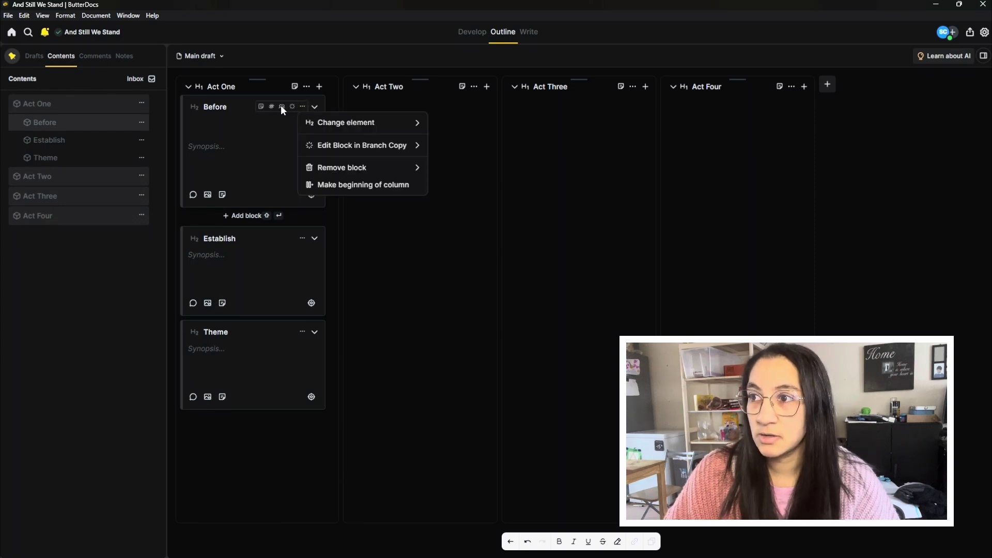
click(282, 107)
click(282, 106)
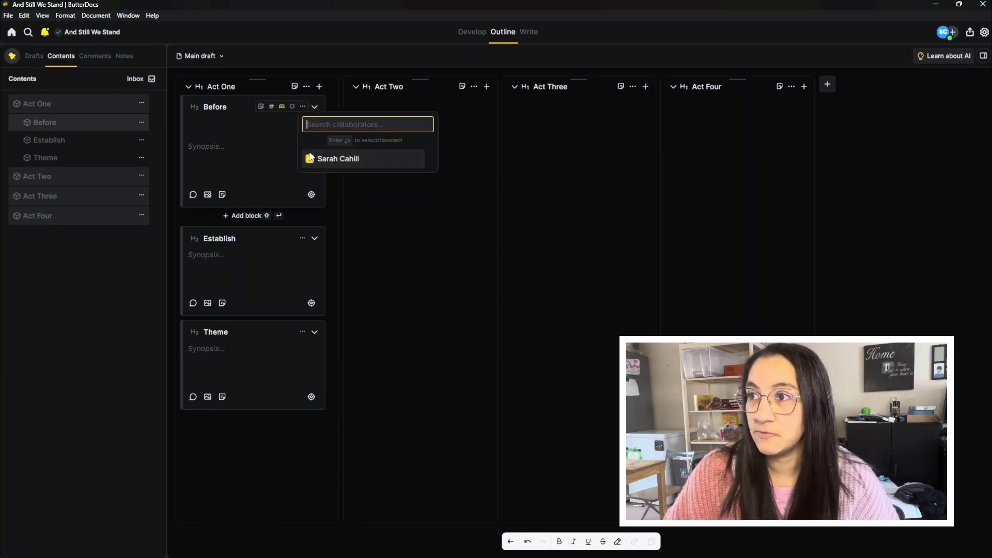
click(310, 157)
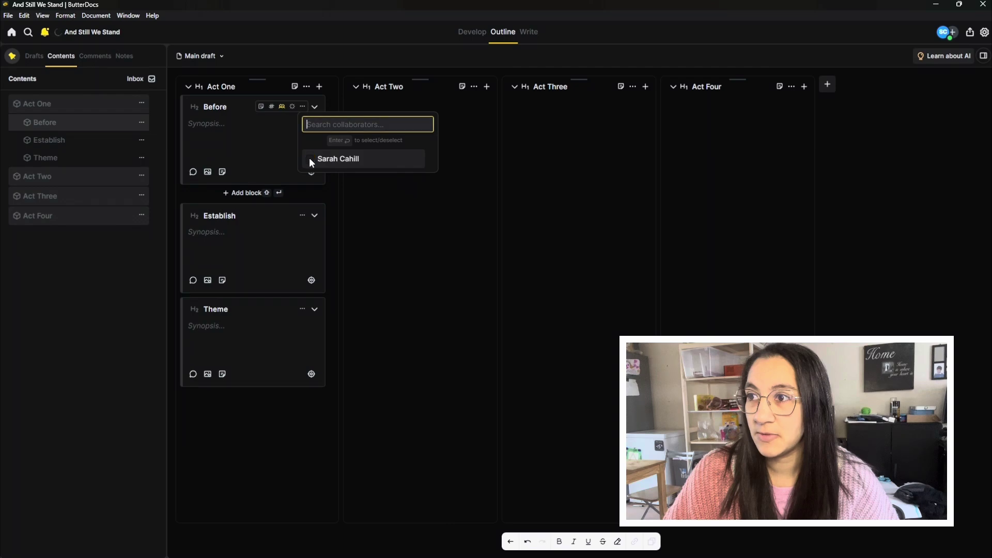
click(272, 107)
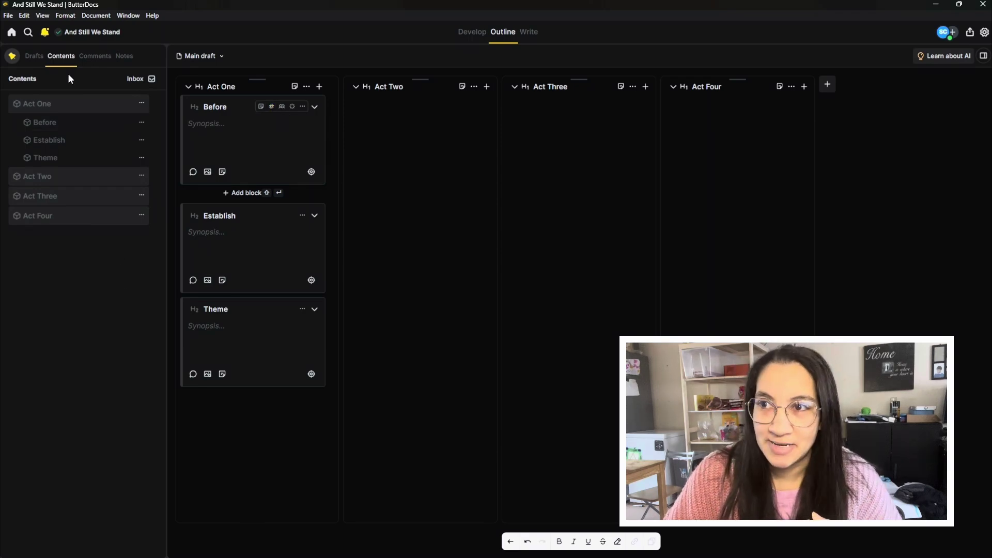
Create a note titled "Liseli" in the document's notes and keep the notes sidebar pinned open.
click(124, 55)
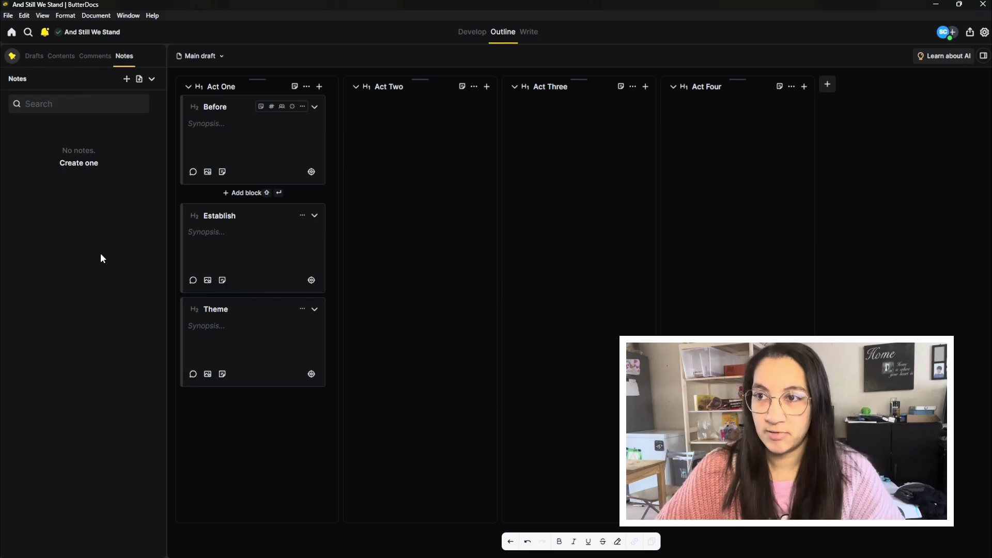
click(126, 80)
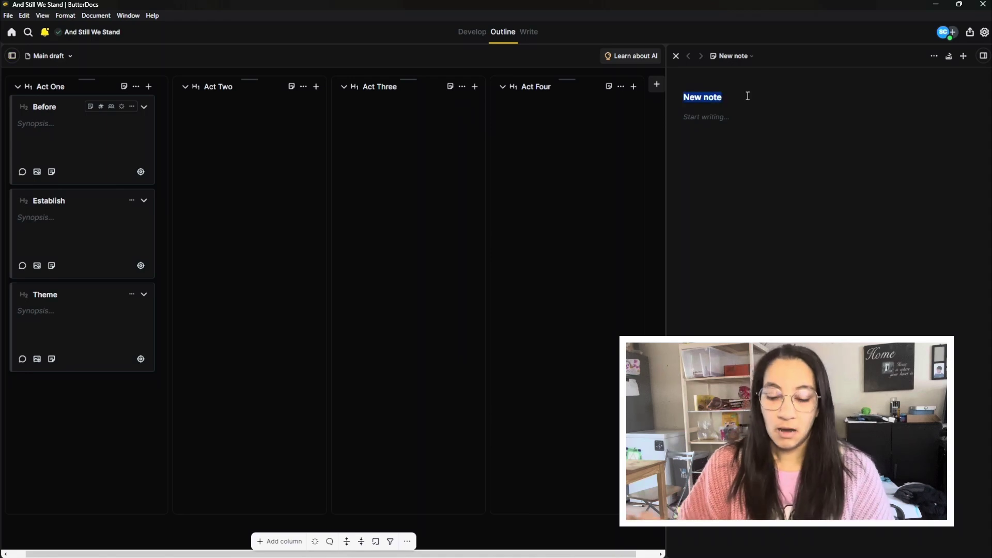
text(Liseli)
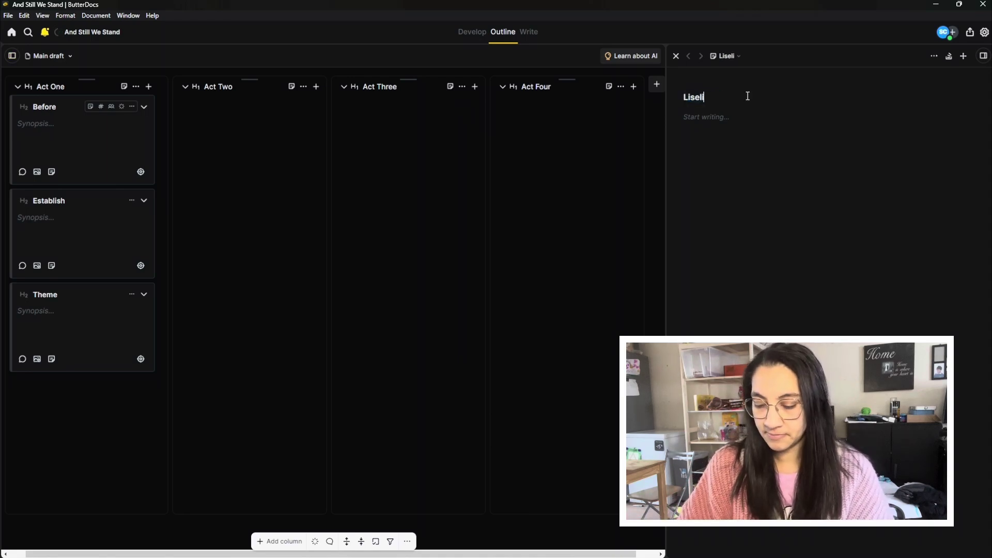
click(6, 59)
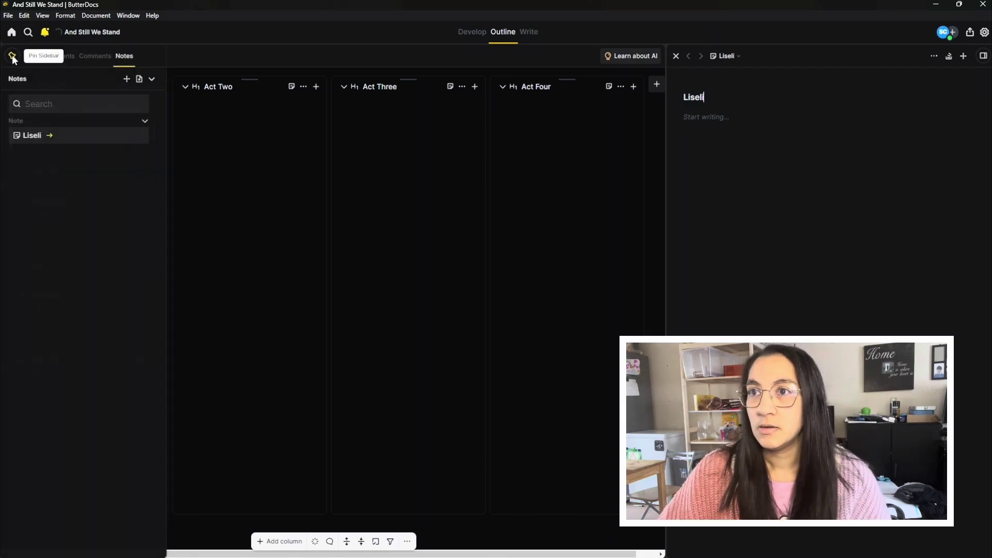
Add further character notes titled "Aashvi", "Blythe", "Eli", "Kit" and "Zinnia".
click(129, 79)
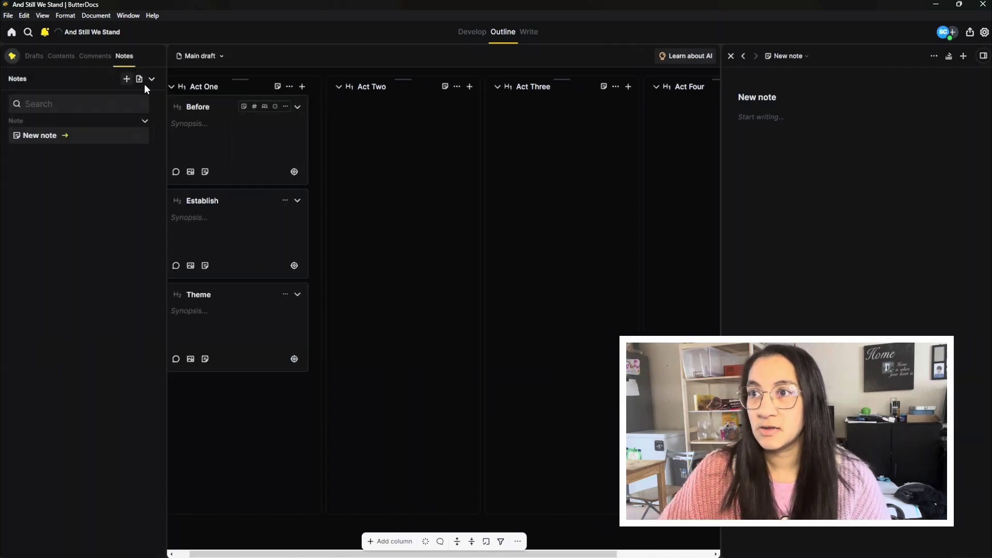
text(Aashvi)
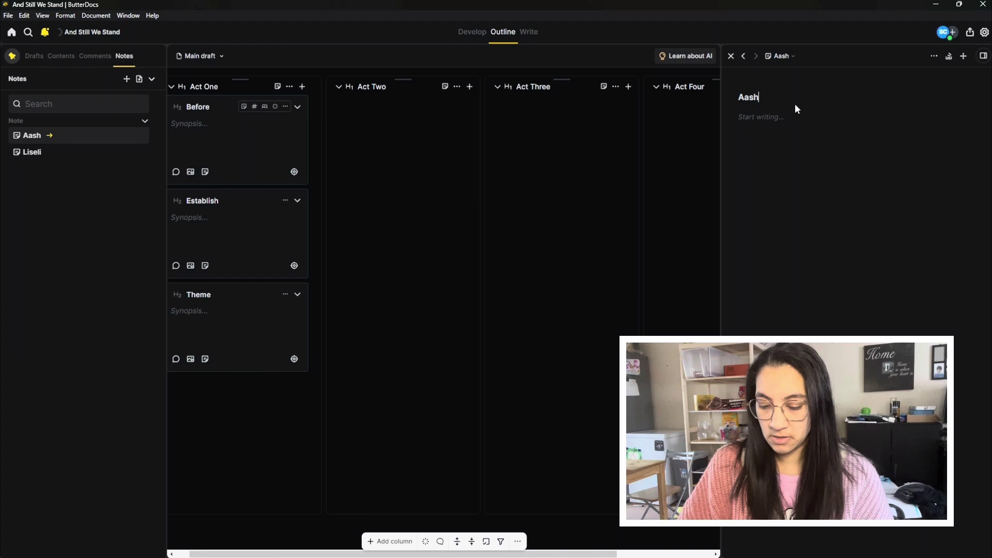
click(125, 76)
text(Blythe)
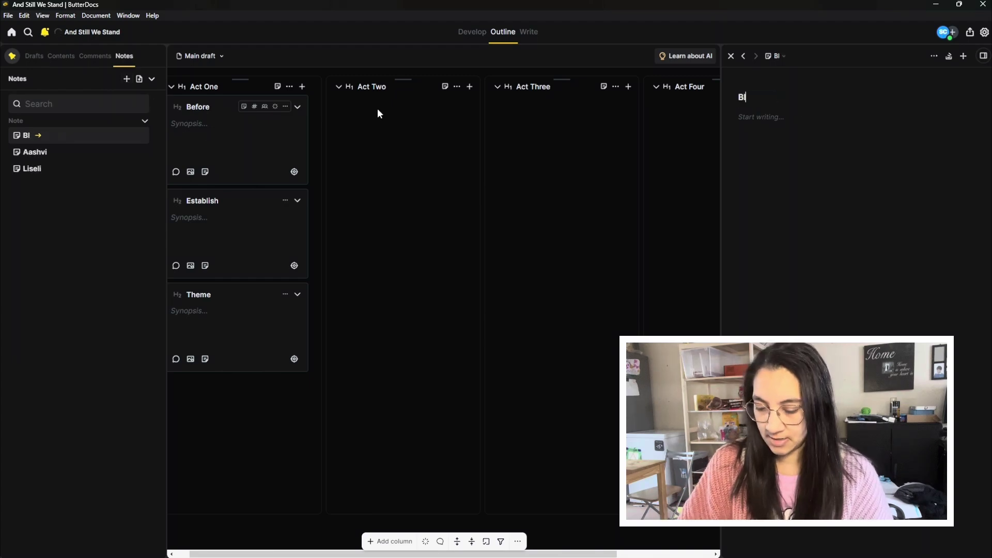
click(127, 80)
text(Eli)
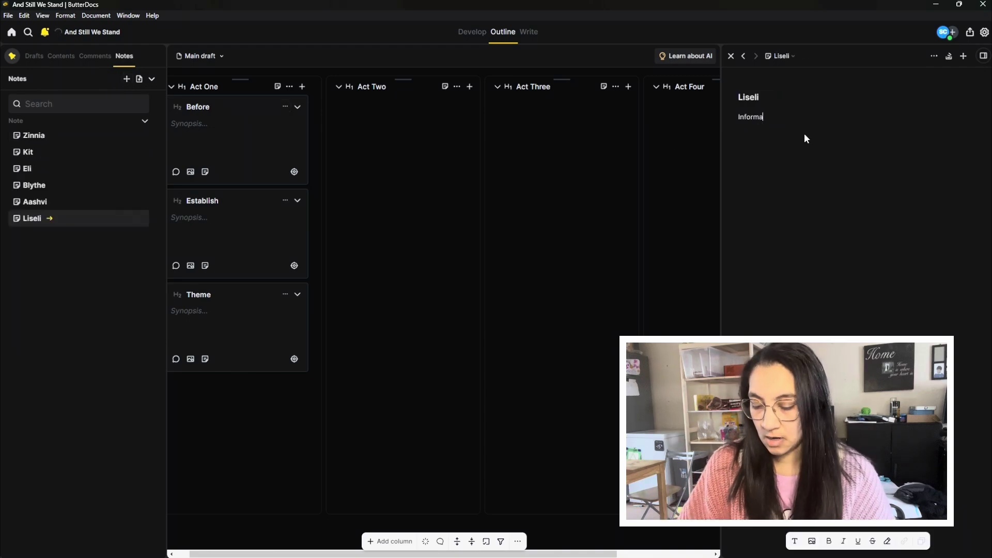
Write "Information on my characters" in the Liseli note and color the note green.
text(tion on my characters)
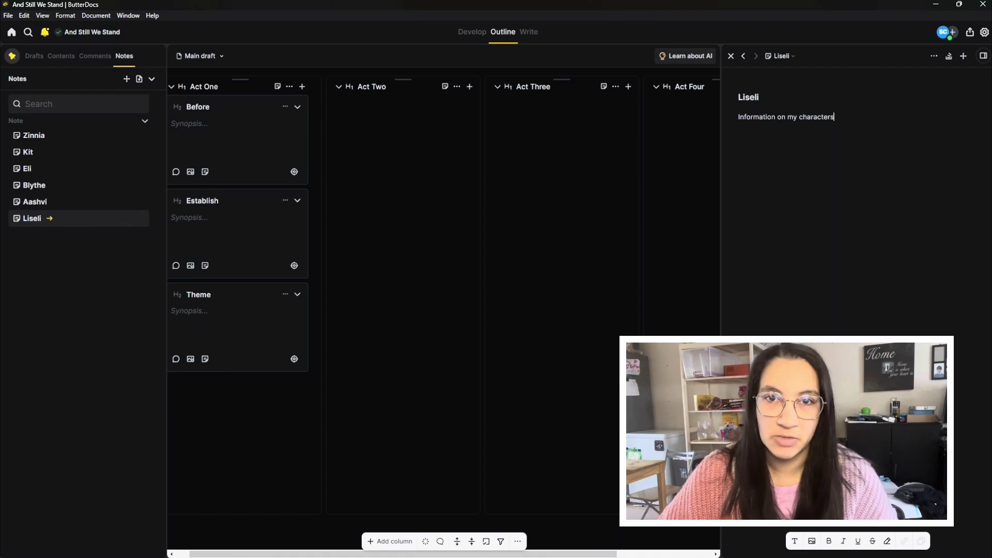
click(138, 169)
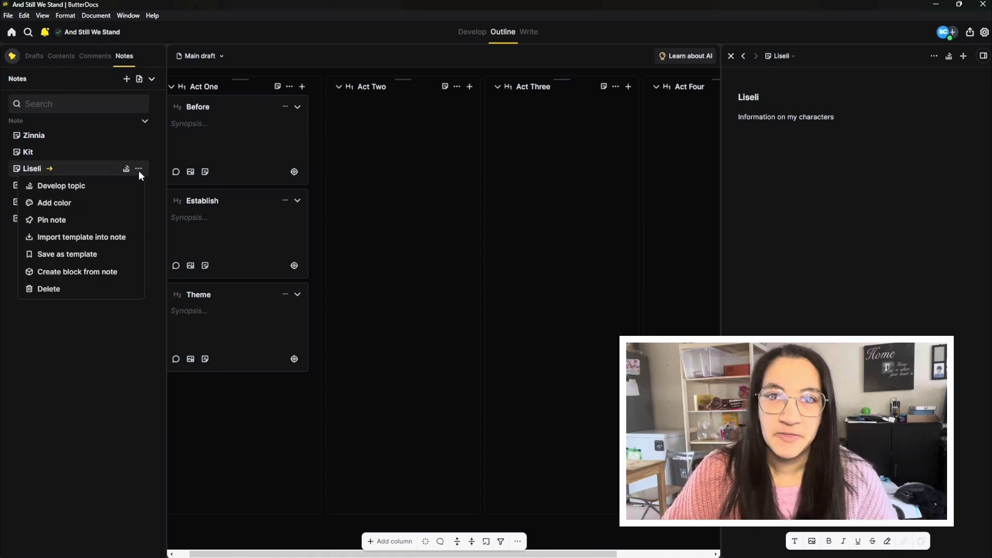
click(88, 205)
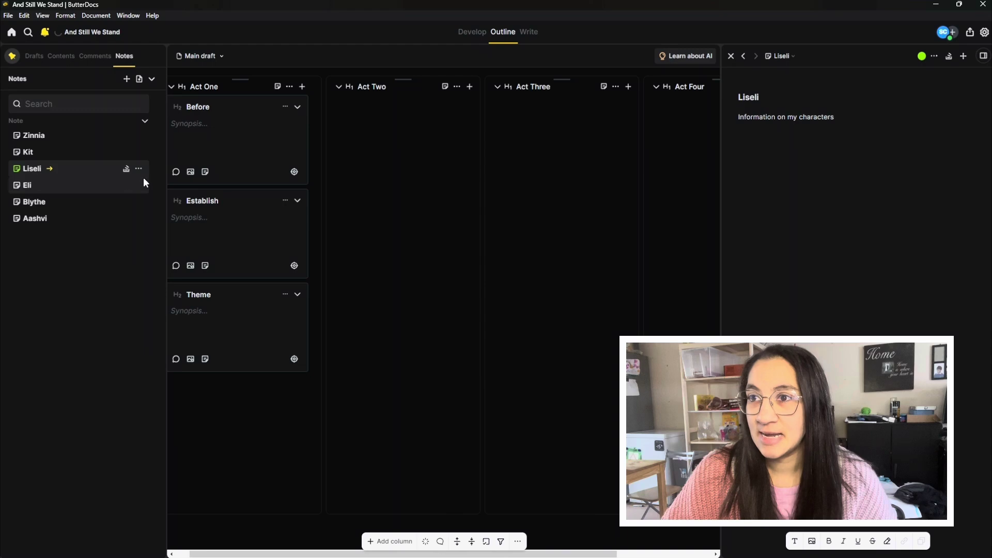
Color the Eli note yellow.
click(139, 185)
click(107, 219)
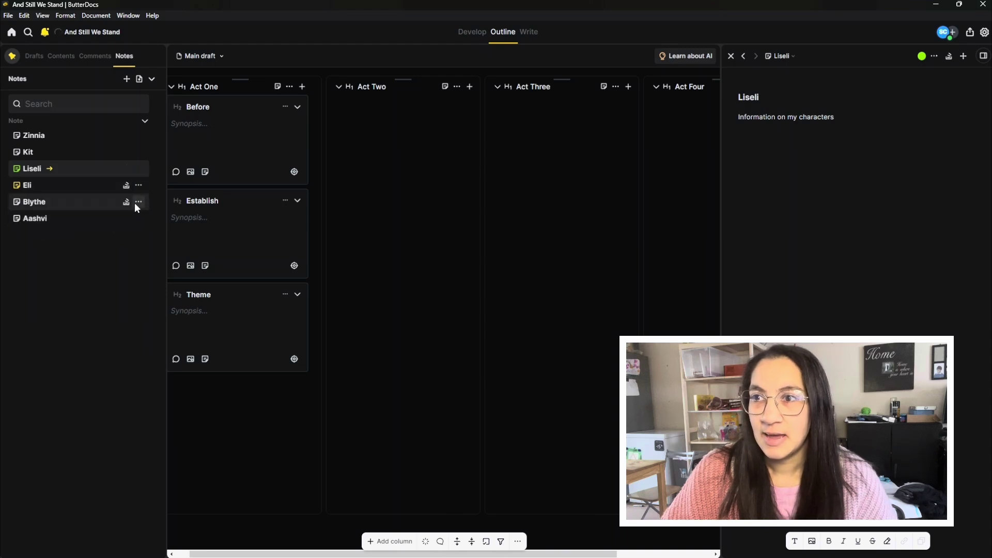
Color the Blythe note pink.
click(138, 201)
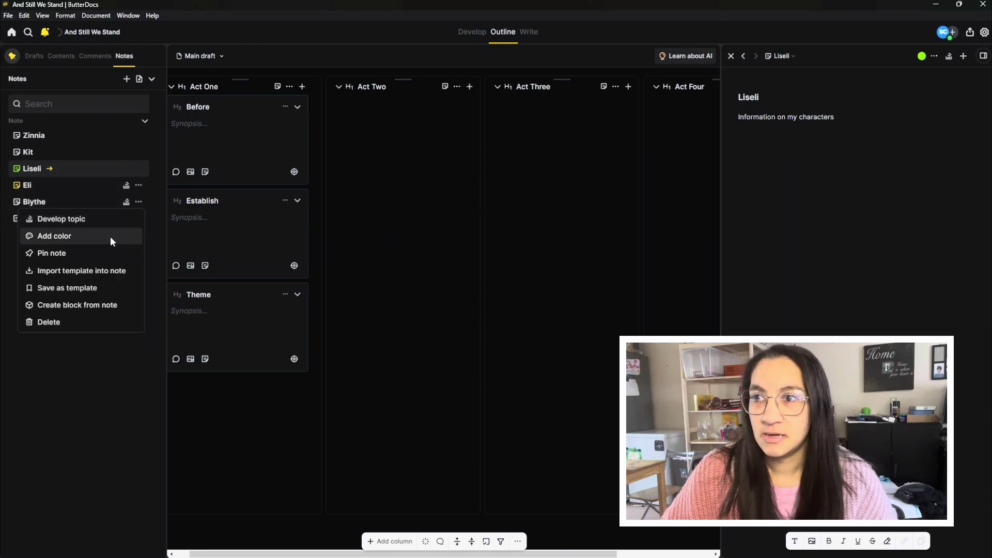
click(110, 237)
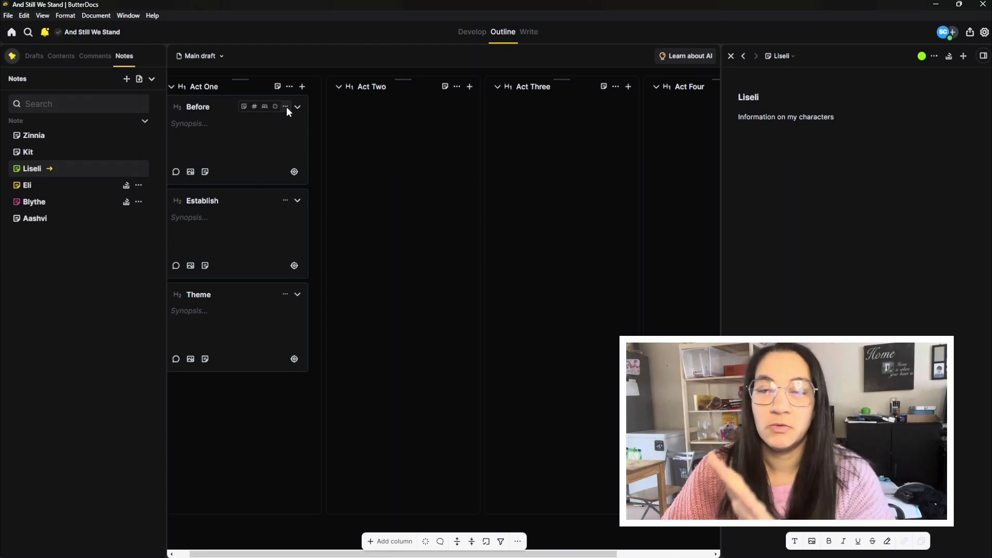
Tag the Before block in Act One with the Liseli note and close the open side note.
click(254, 107)
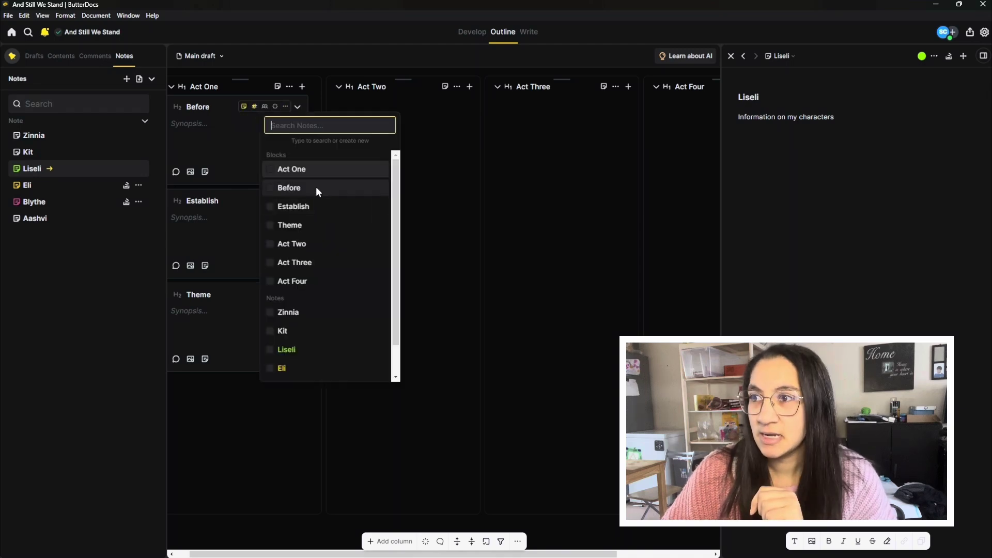
scroll(315, 217, down, 1)
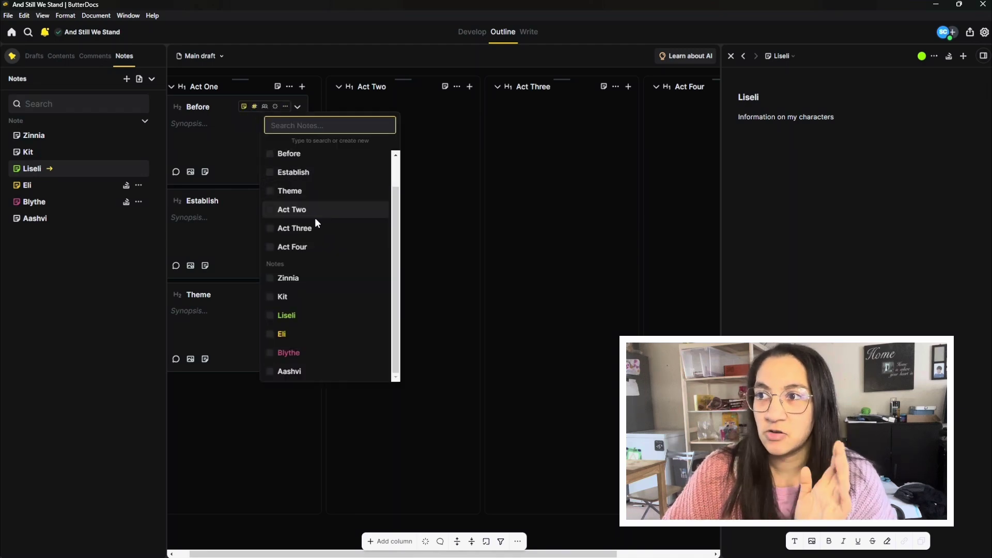
click(296, 315)
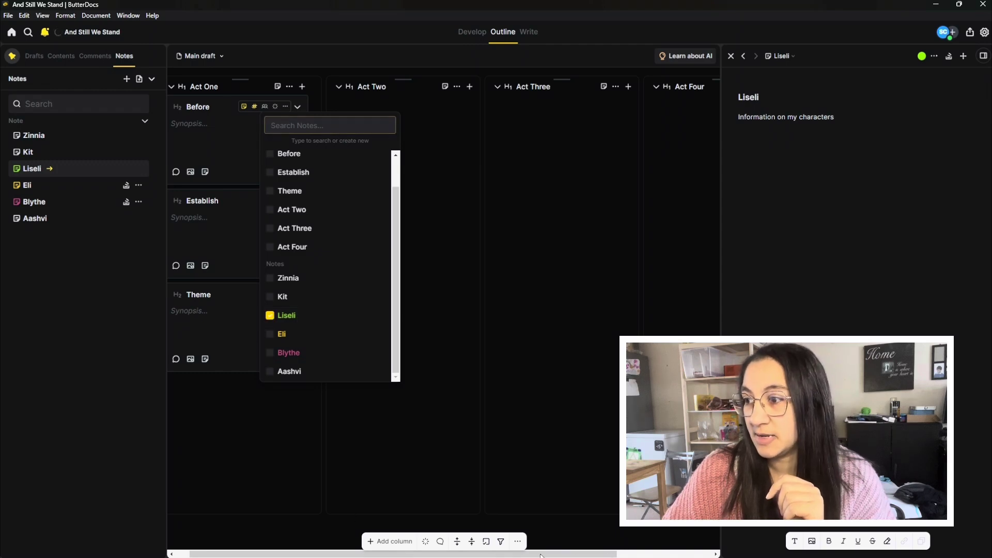
click(452, 481)
click(238, 152)
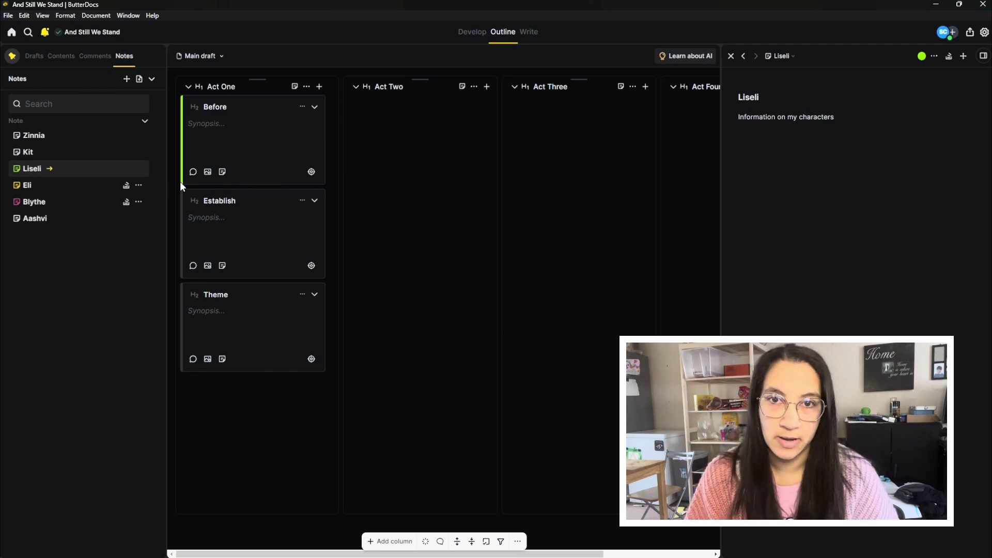
click(47, 257)
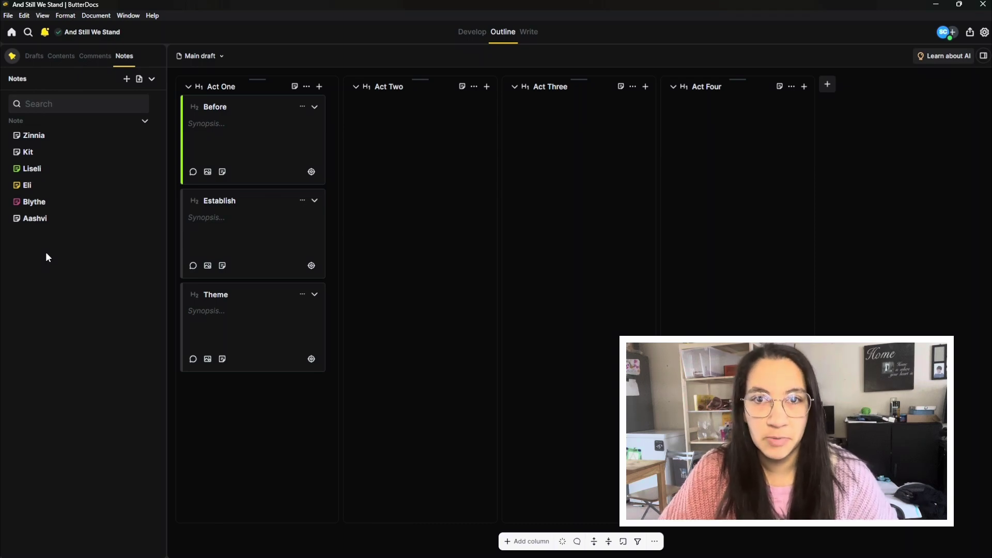
Create a note on the Before block, show the notes list and write "So I can write whatever I like" in the new note.
mouse_move(300, 112)
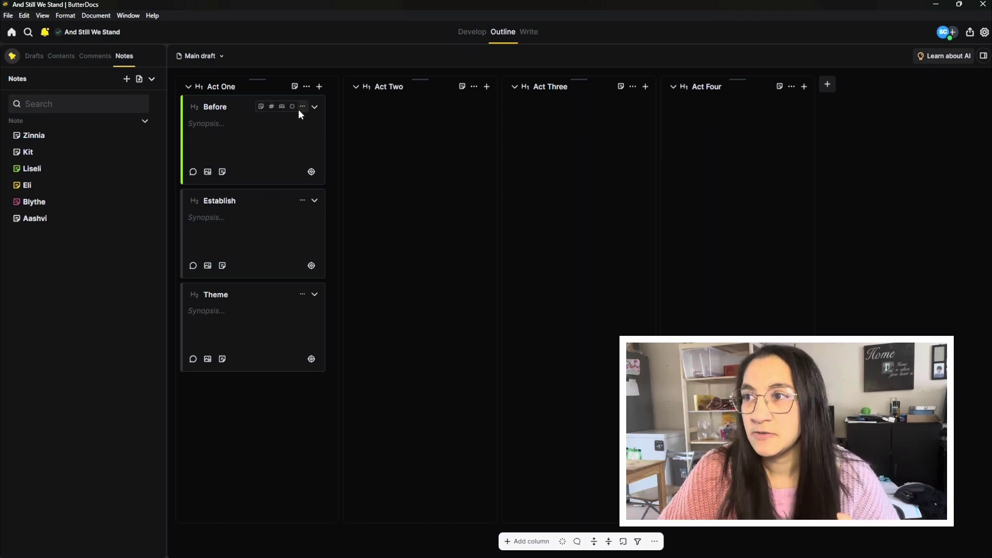
click(262, 108)
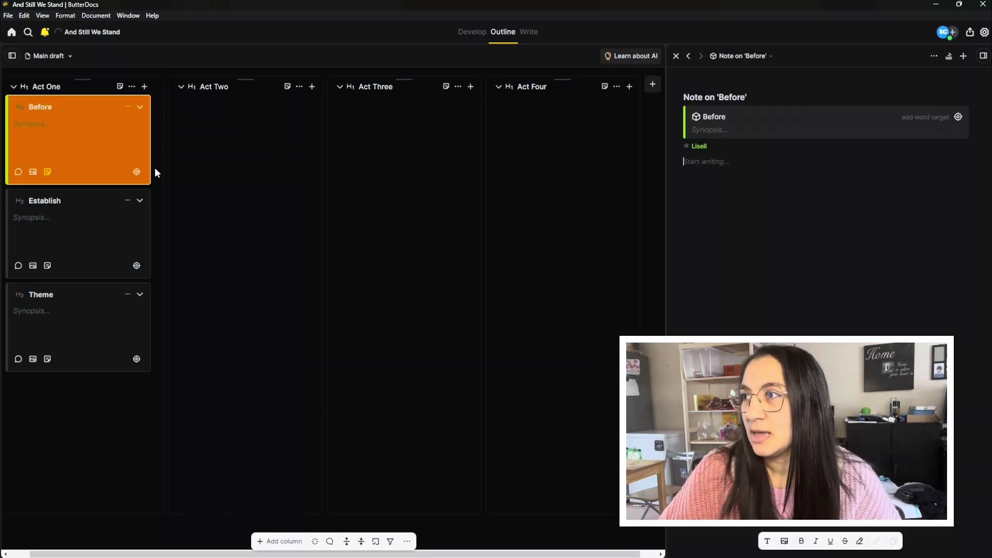
click(14, 57)
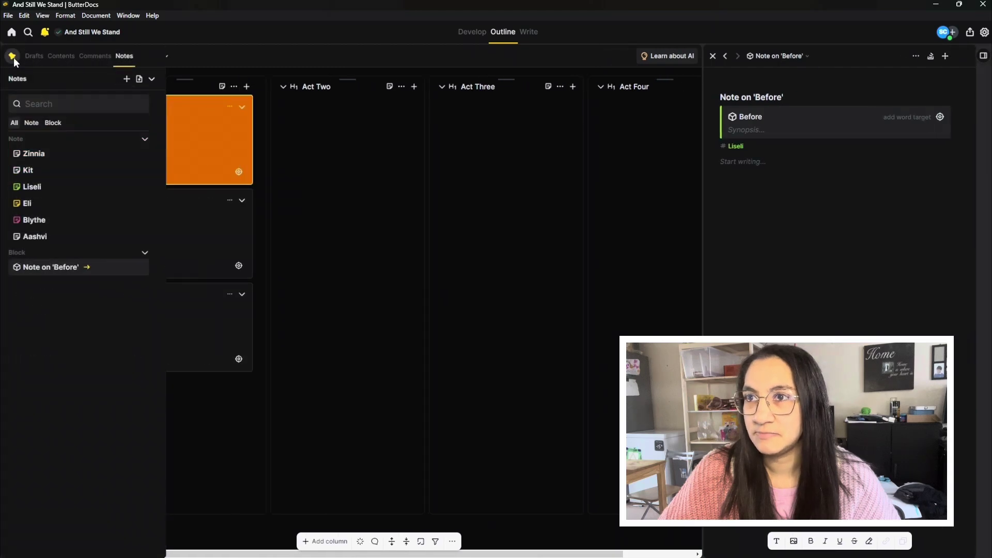
mouse_move(26, 266)
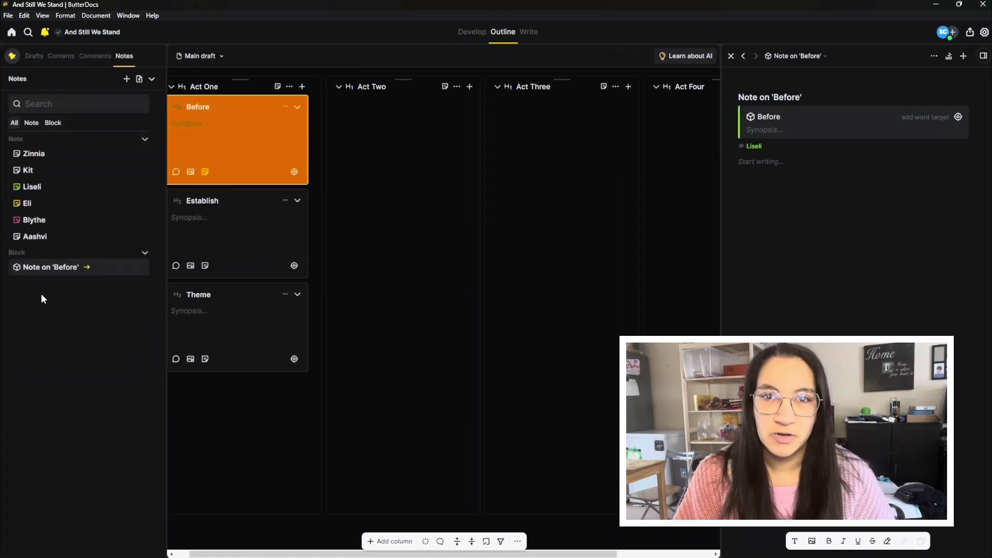
mouse_move(19, 222)
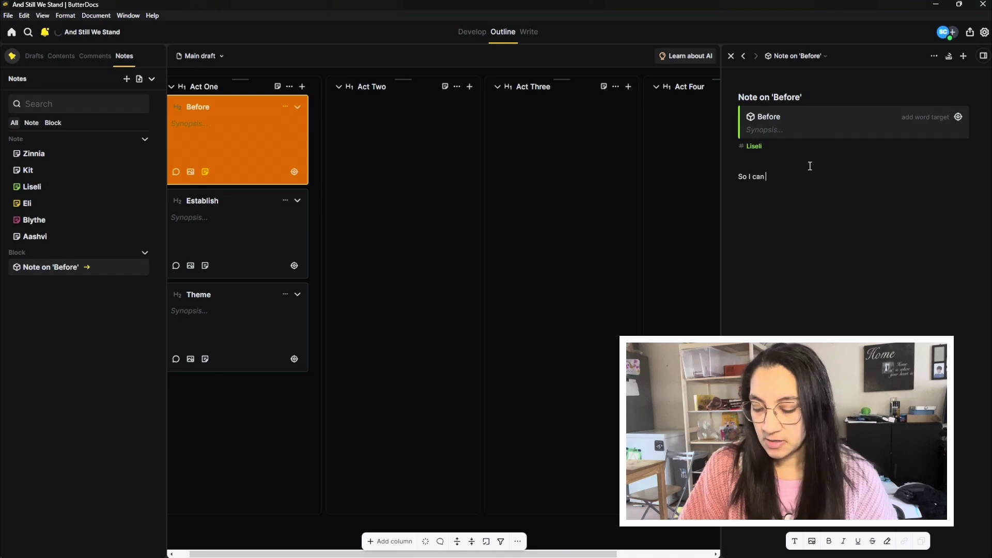
text(write whatev)
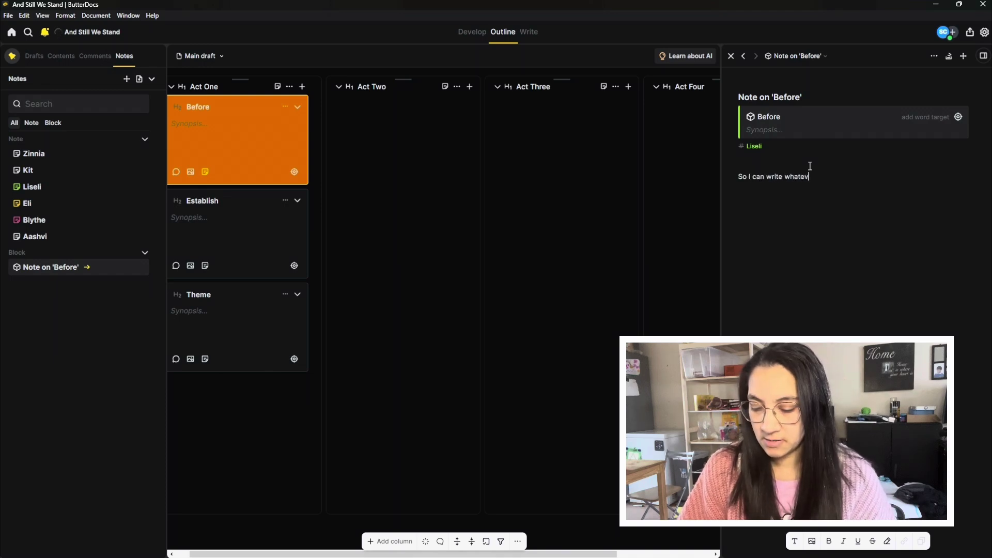
text(er I like)
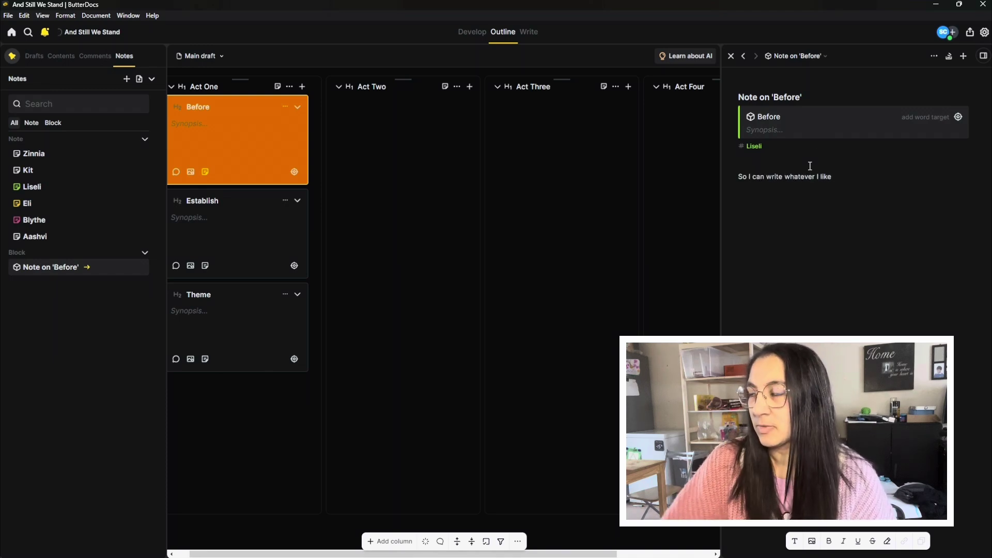
View the Before block in the Write view, bring up the Liseli note beside it and close that note.
click(297, 107)
click(213, 100)
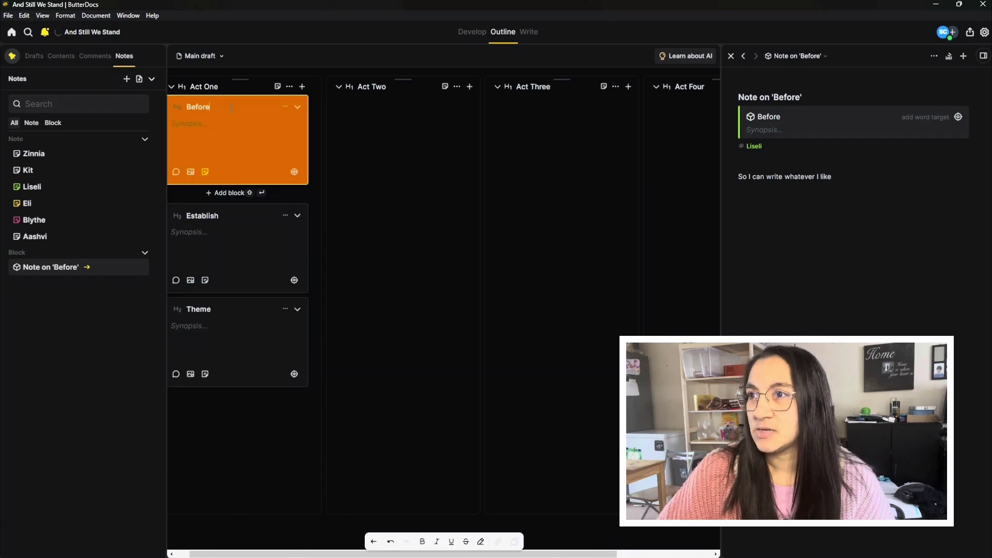
click(312, 173)
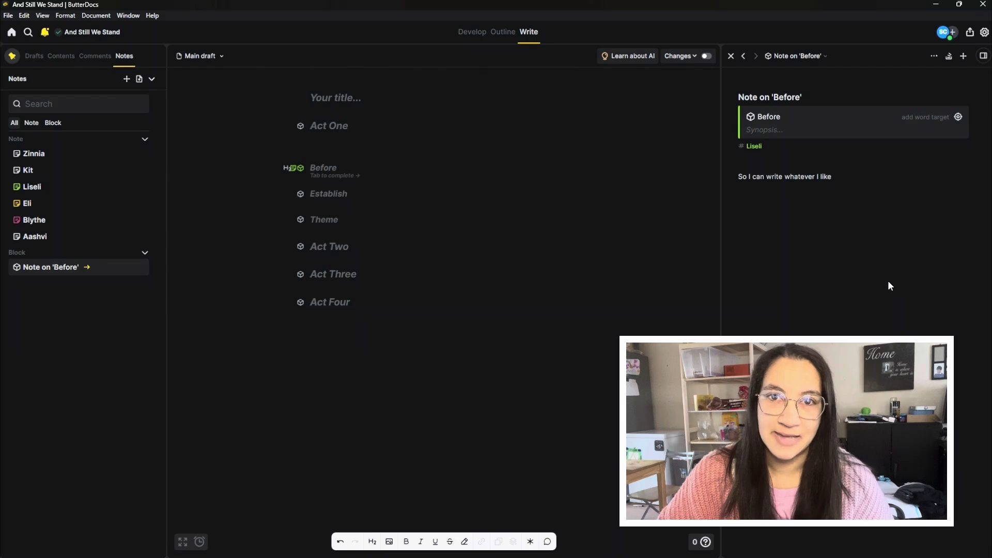
key(alt+Left)
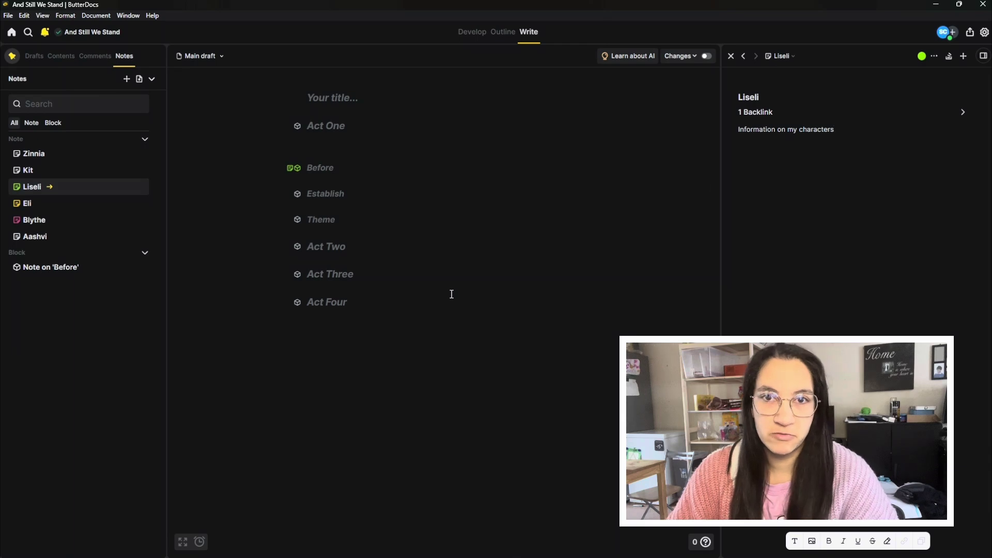
key(Escape)
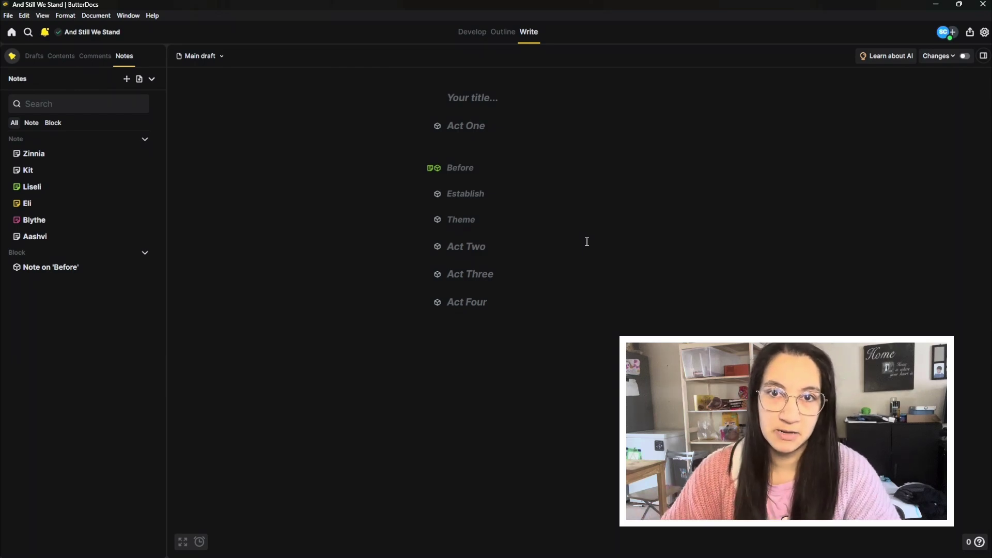
Open the Before block's note and the Eli note side by side in the Develop view.
click(469, 36)
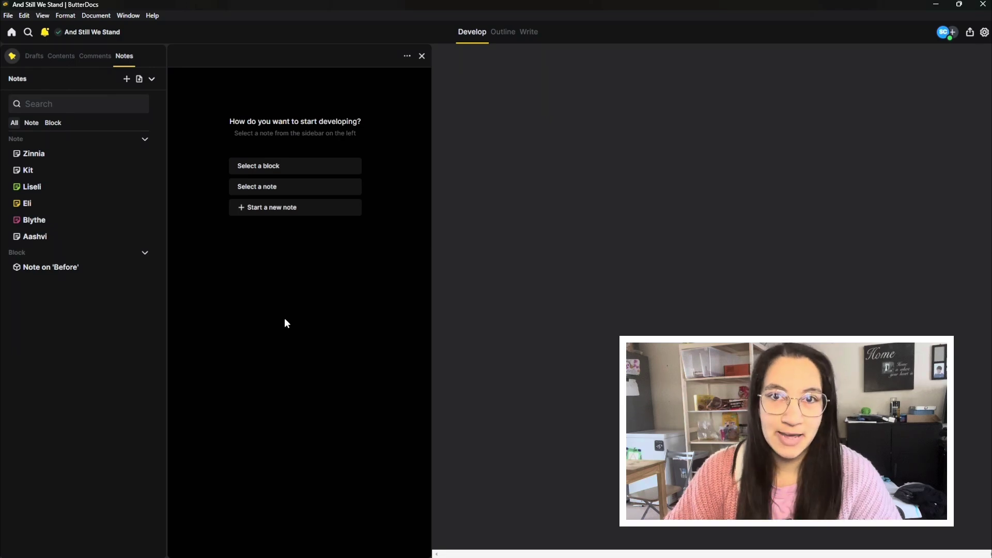
click(291, 169)
click(345, 262)
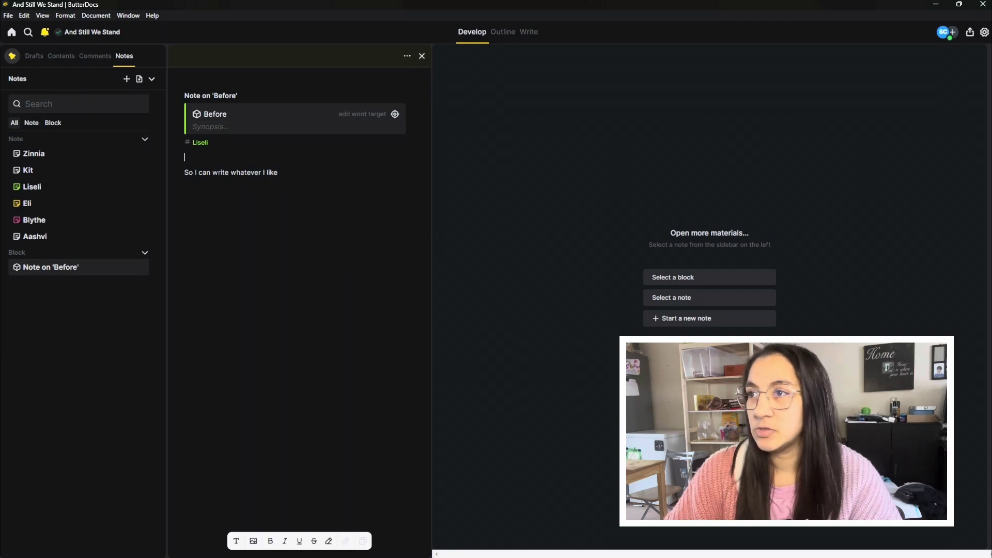
click(701, 297)
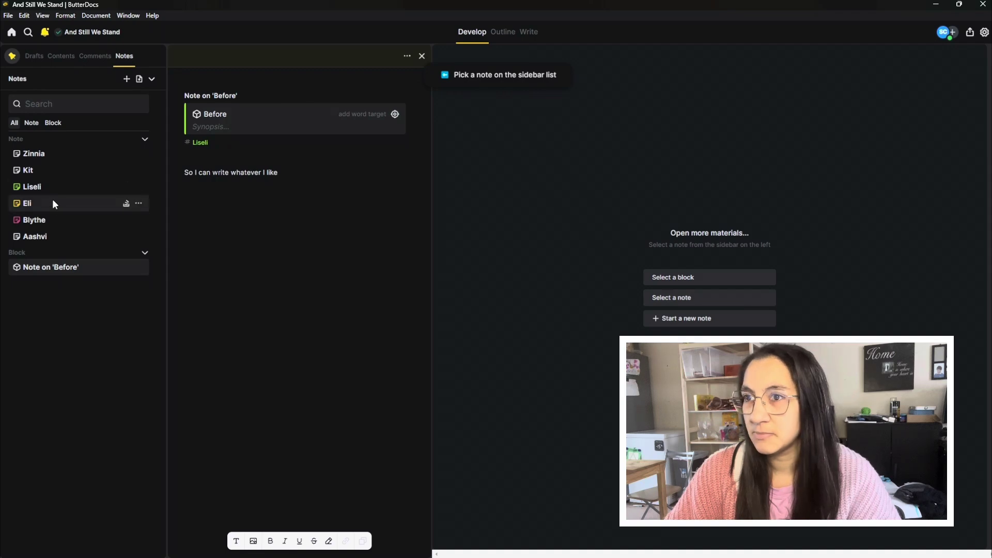
click(38, 204)
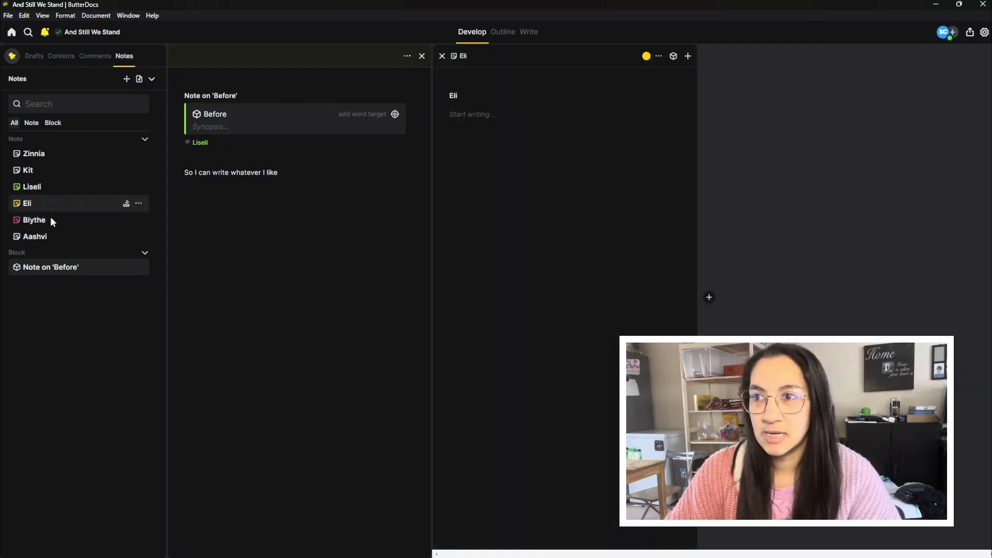
click(277, 258)
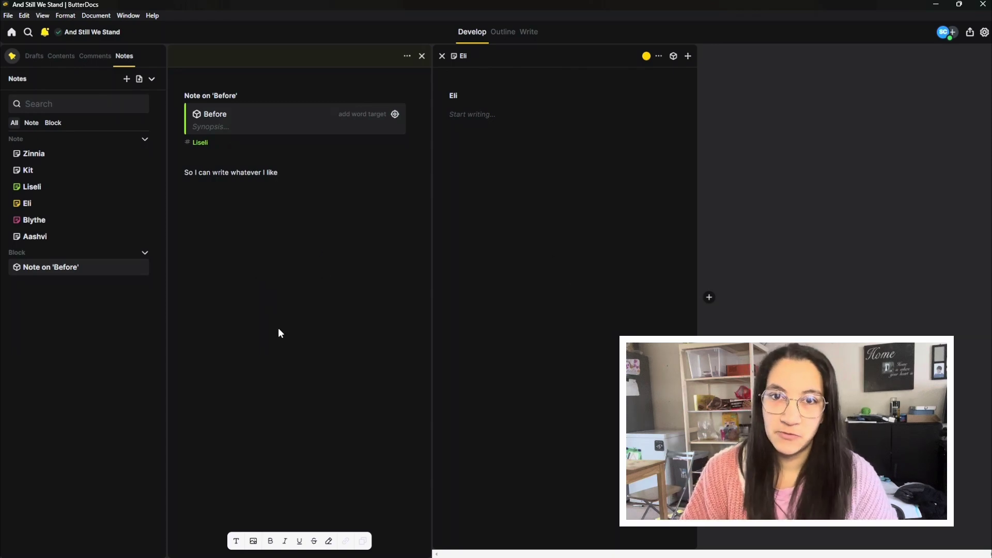
Return to the outline, write "Has a twin brother." in the Blythe note and add a link to the Eli note after it.
click(504, 34)
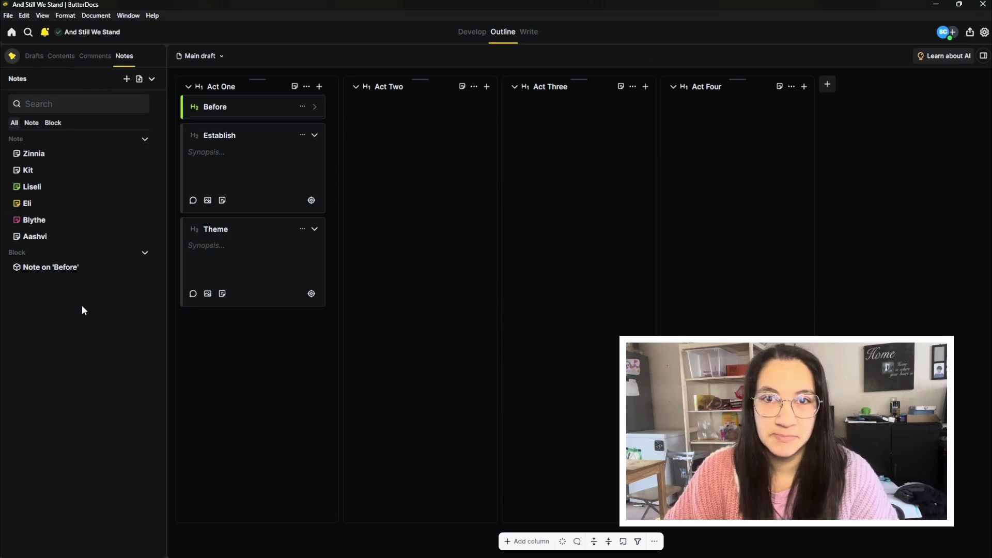
click(34, 220)
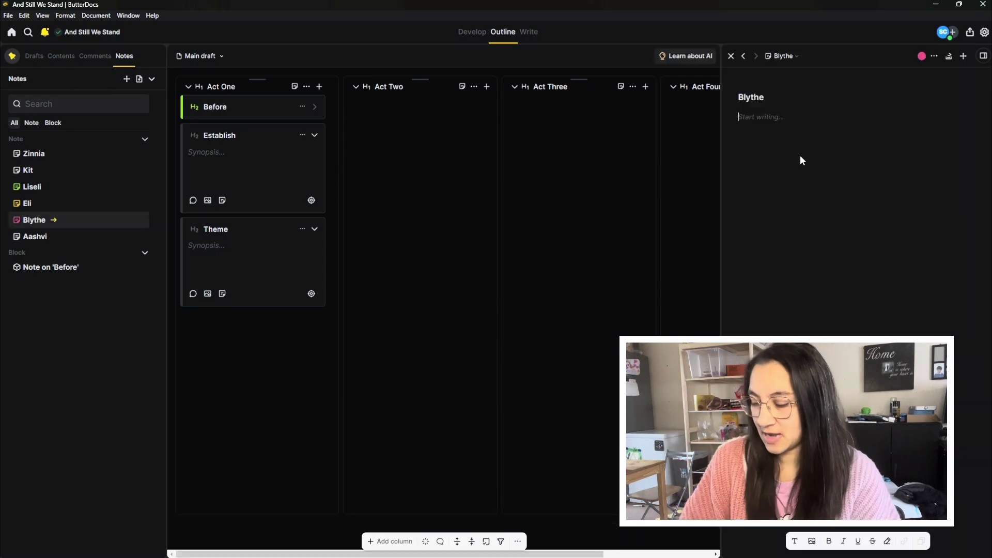
key(Return)
text(Has a)
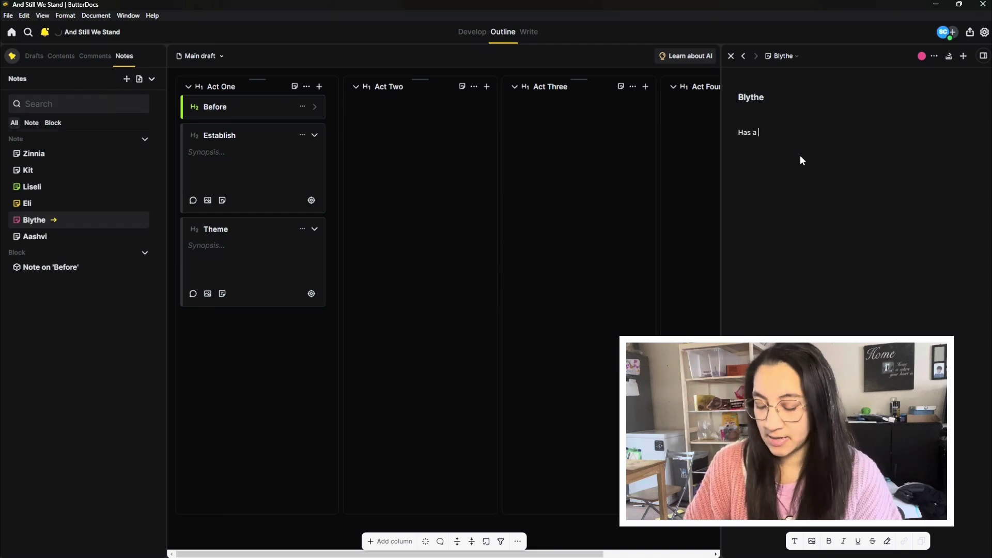
text( twin brother.)
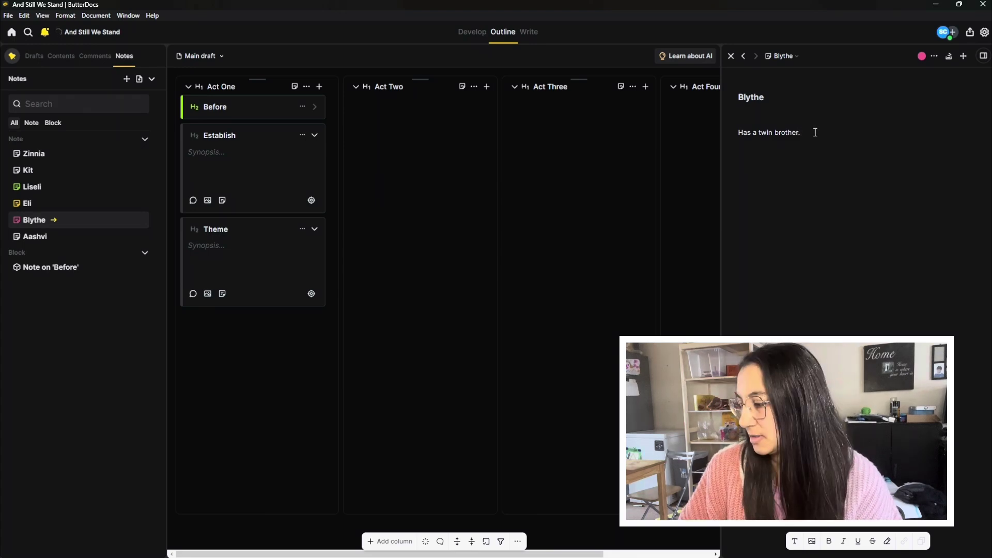
text([[)
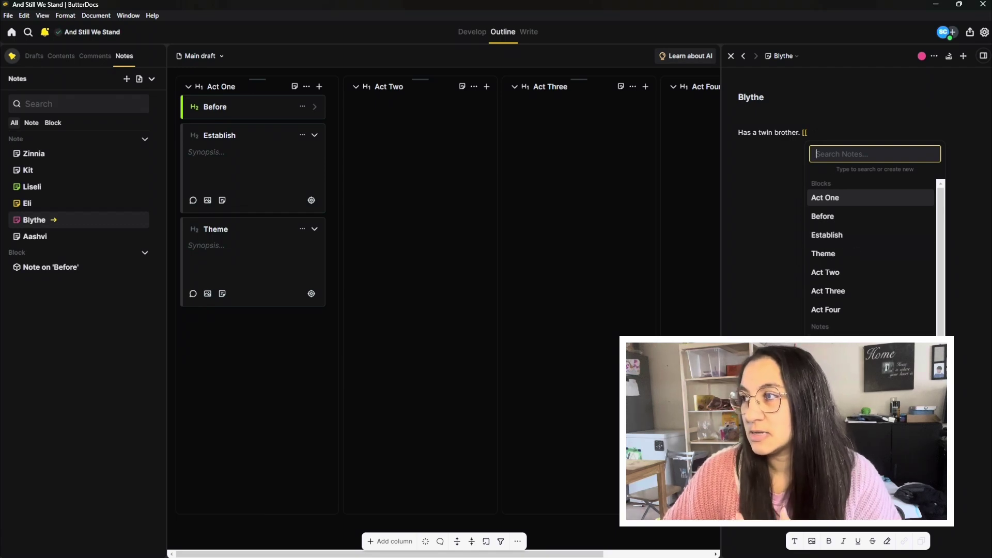
text(Eli)
key(Return)
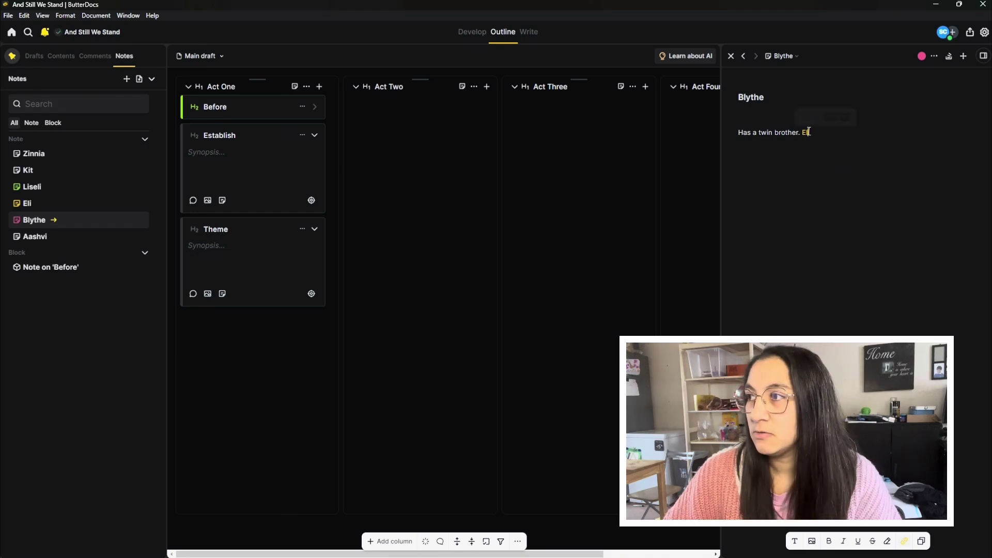
Follow the Eli link to its note and open the Before block in the Write view.
click(809, 132)
click(809, 118)
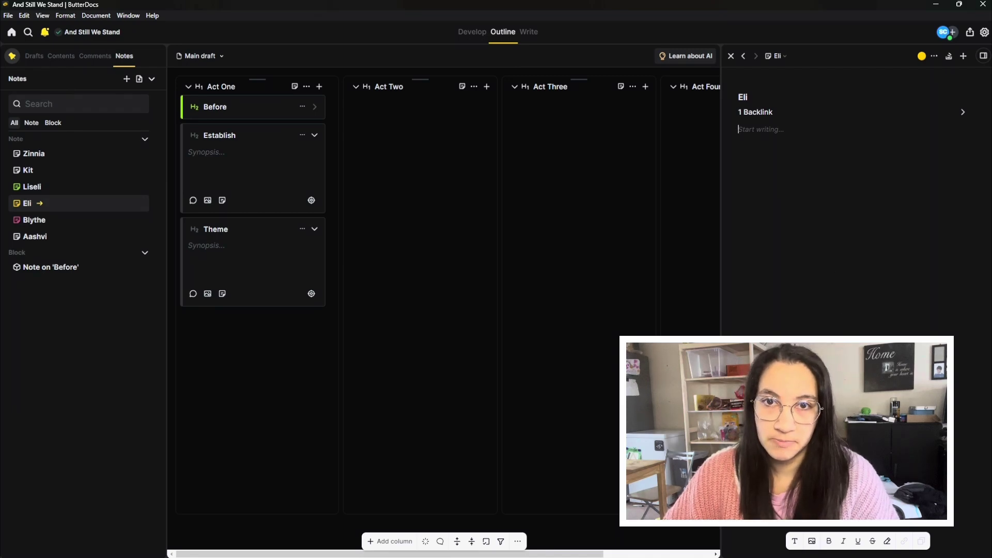
click(314, 107)
click(311, 172)
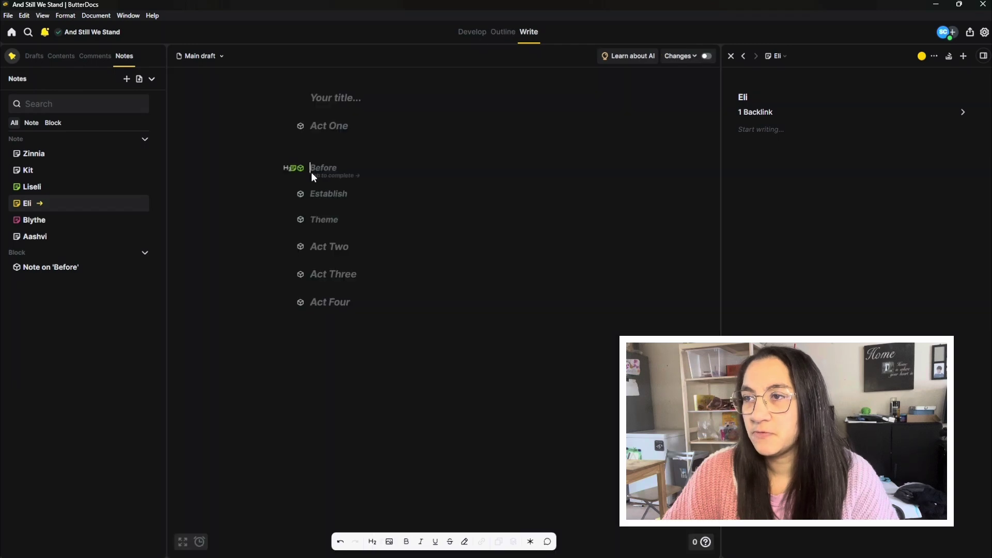
In the Before block's note, end the sentence with a period and add the line "Is friends with" followed by a link to Aashvi.
click(30, 274)
click(856, 177)
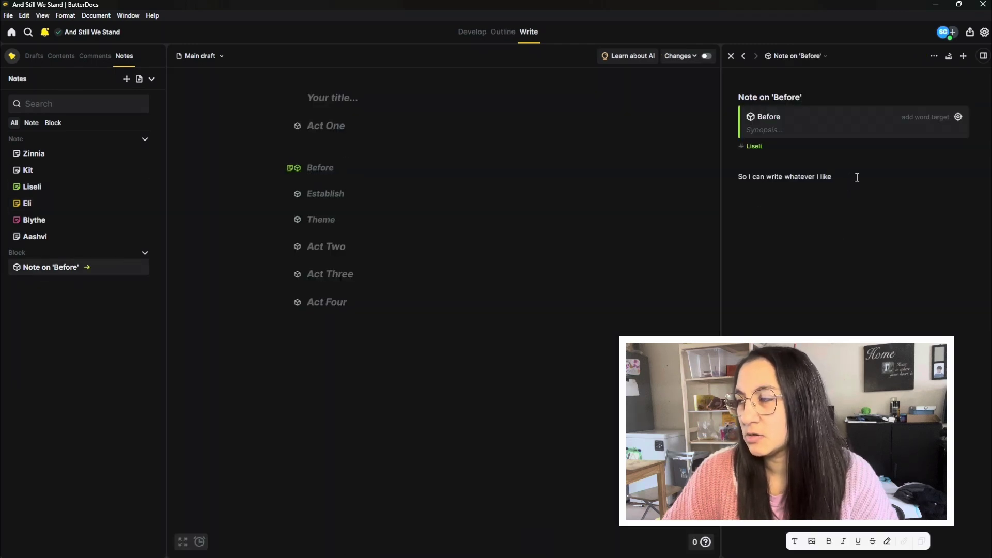
text(.)
key(Return)
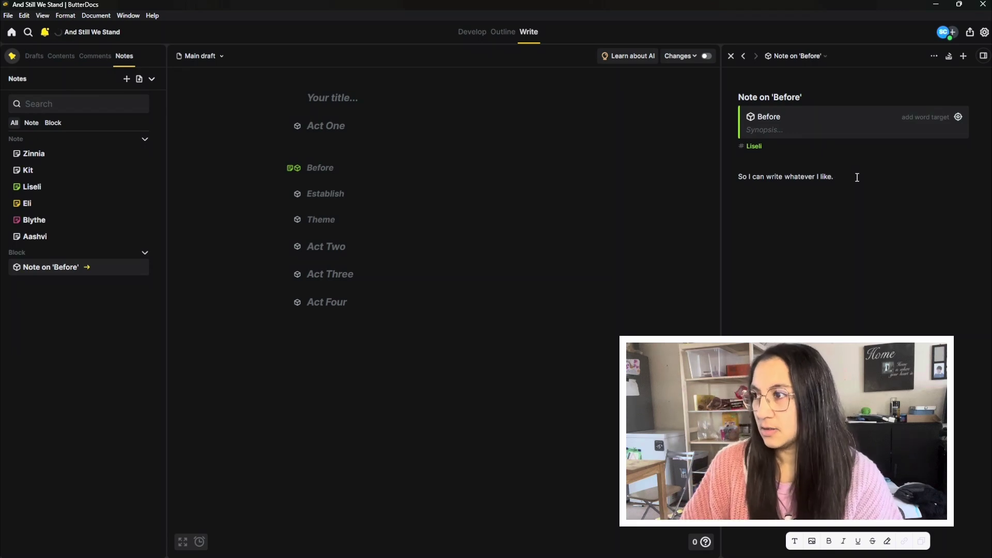
text(Is friends with )
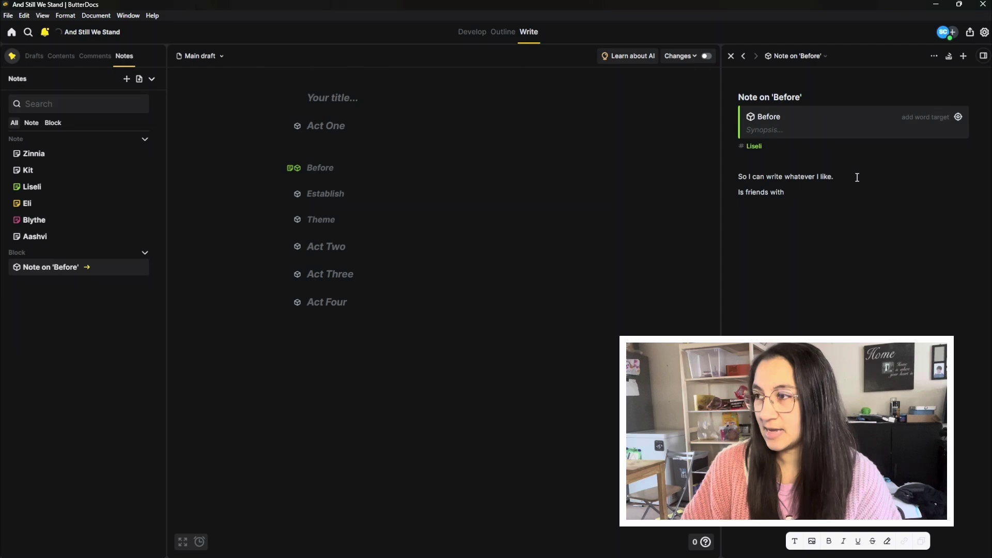
text([[)
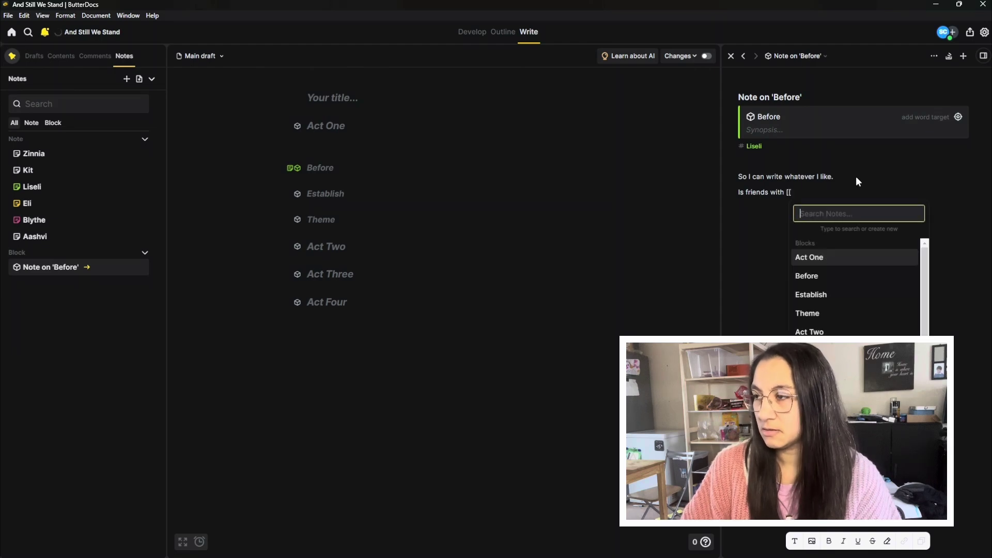
scroll(854, 290, down, 1)
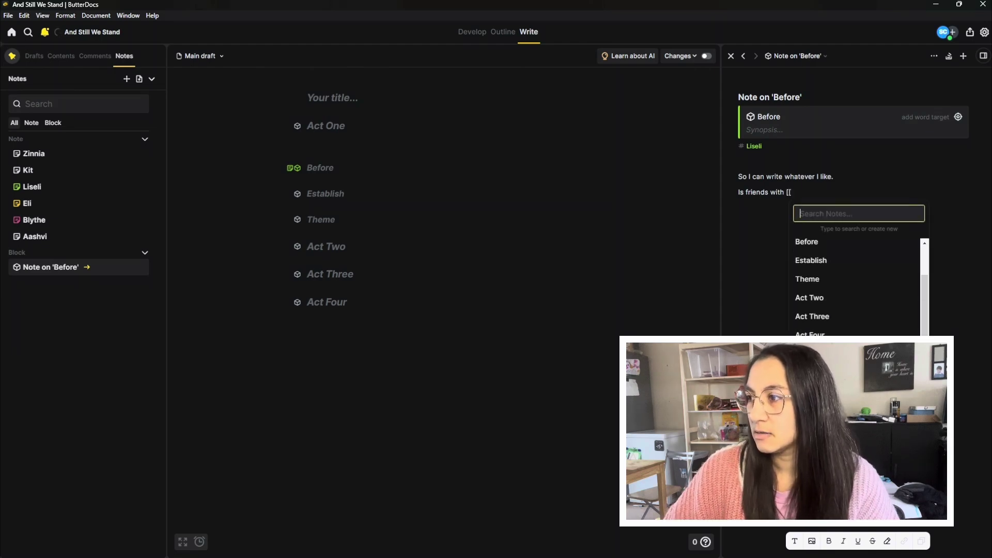
text(Aashvi)
key(Return)
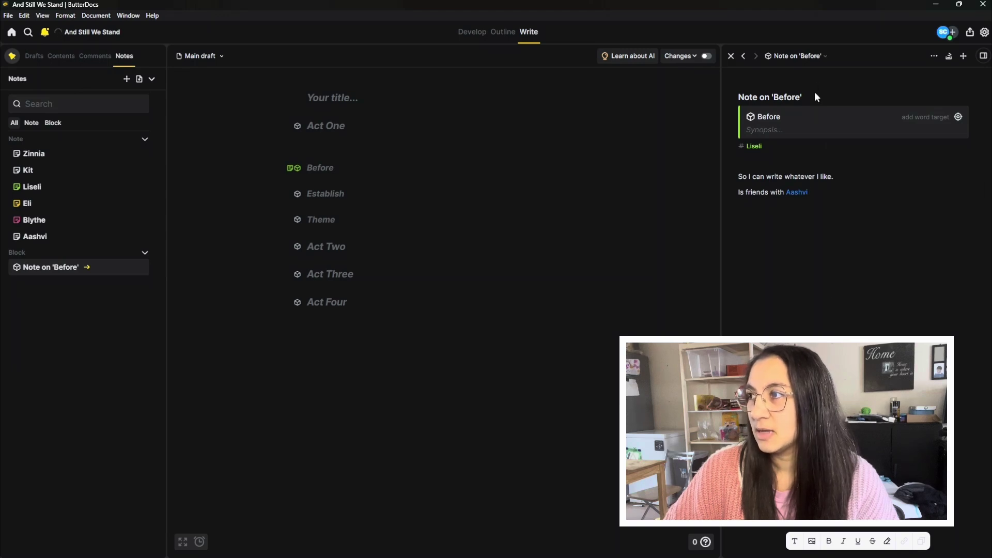
Follow the Aashvi link to its note.
click(797, 193)
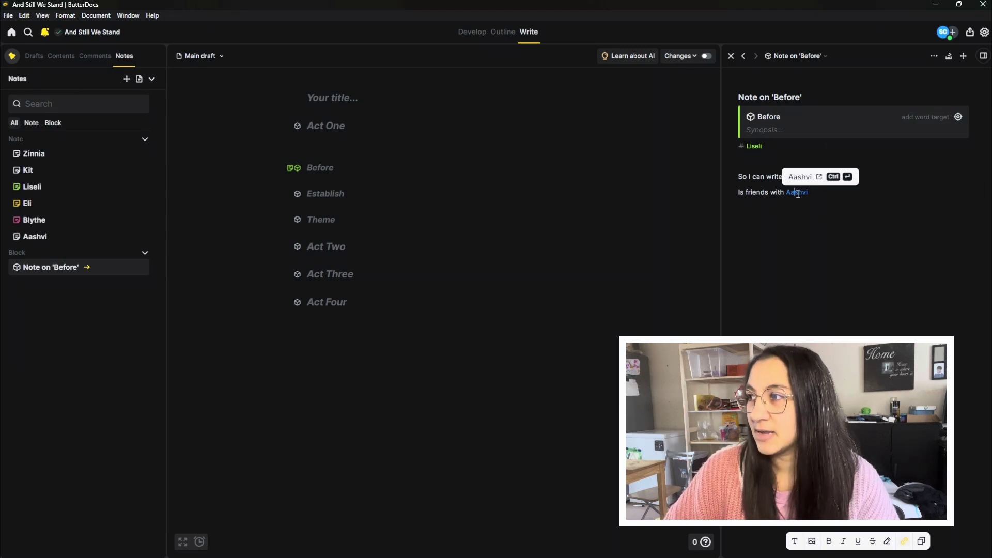
click(800, 177)
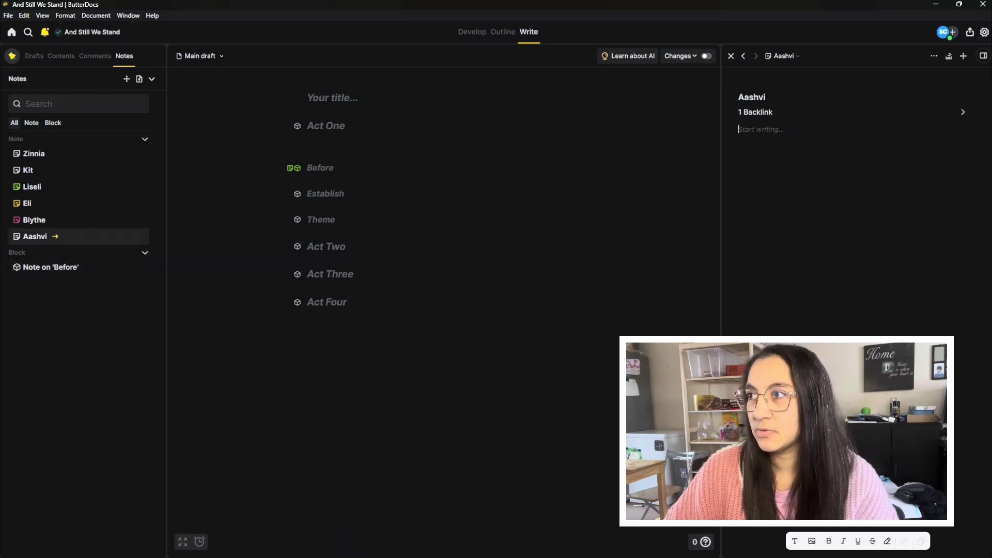
click(738, 129)
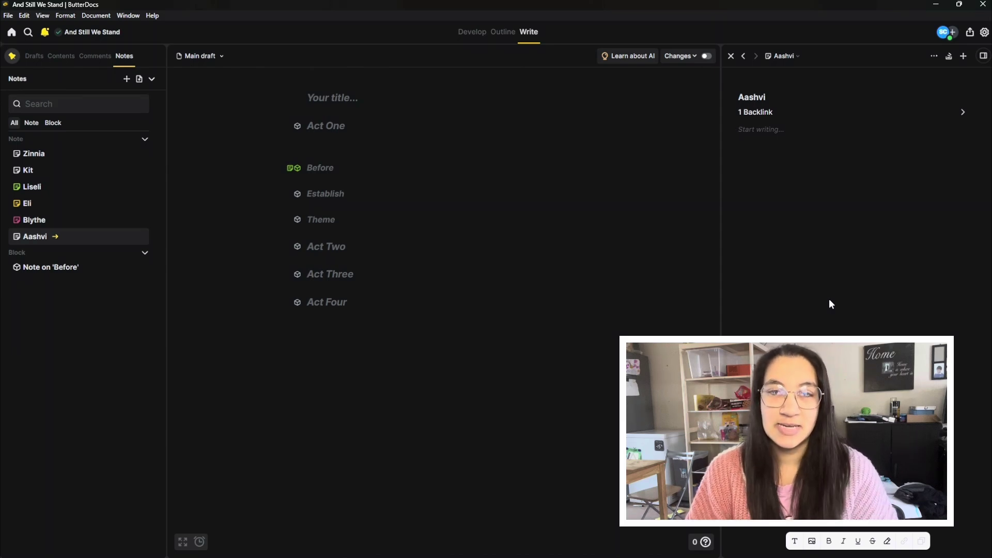
Write "The stash" on a new line under the Before block in the draft and move that text to the stash.
click(353, 167)
key(Return)
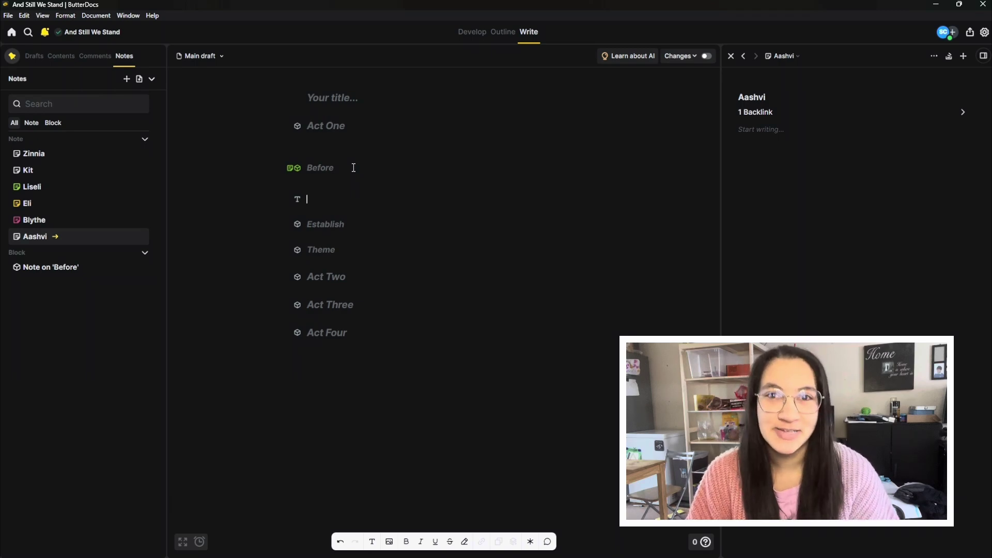
text(The stash)
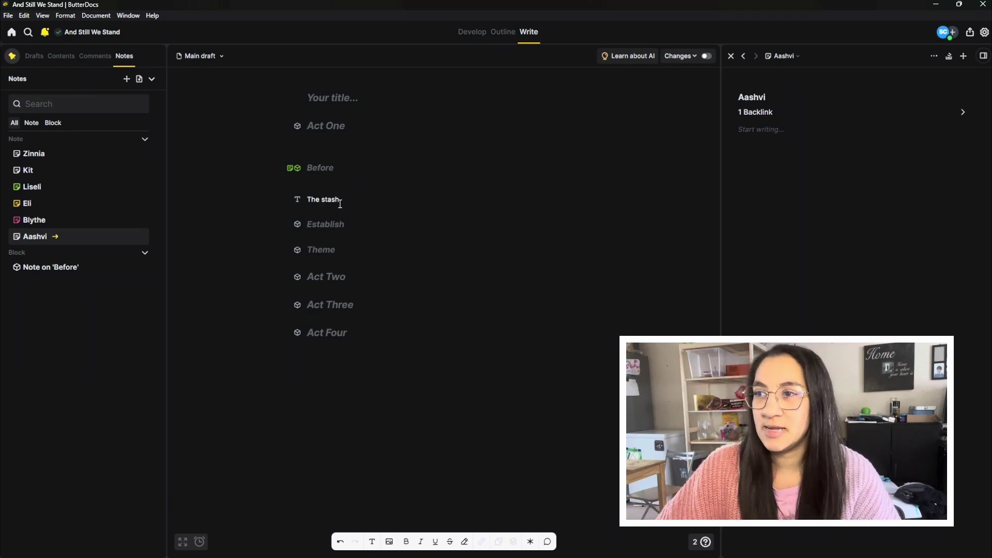
drag(340, 203, 307, 204)
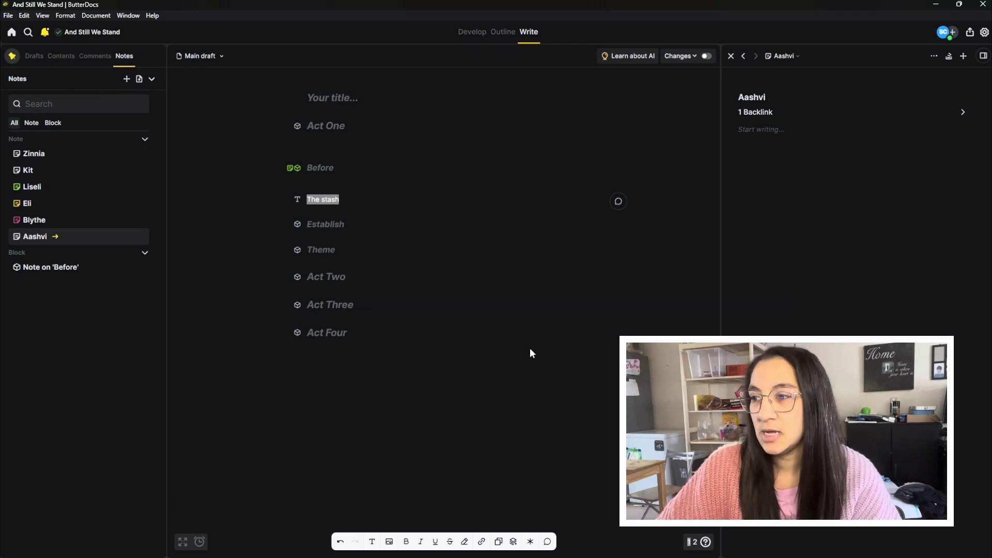
click(513, 542)
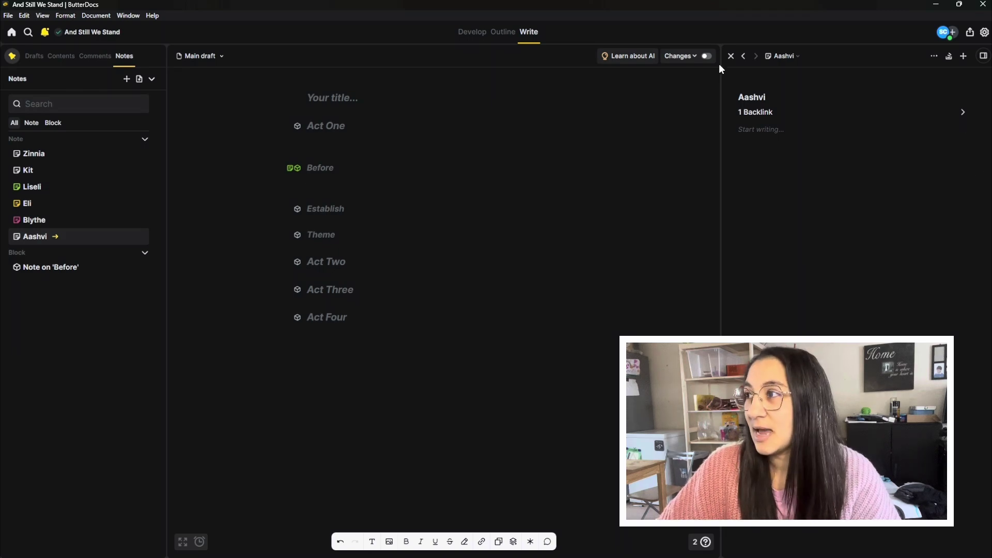
Close the Aashvi note, show the stash and title the stashed item "Explaining the Stash".
click(730, 55)
click(983, 56)
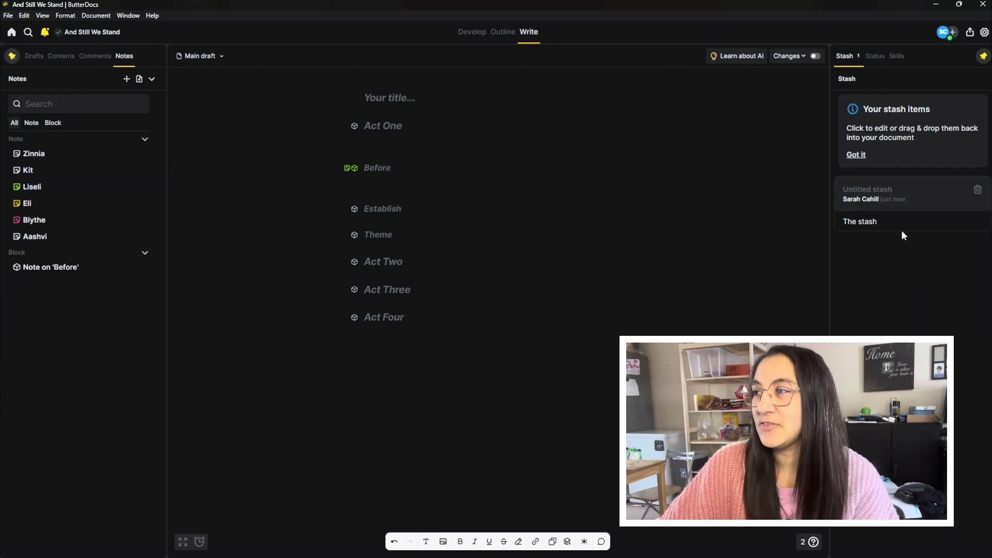
click(897, 188)
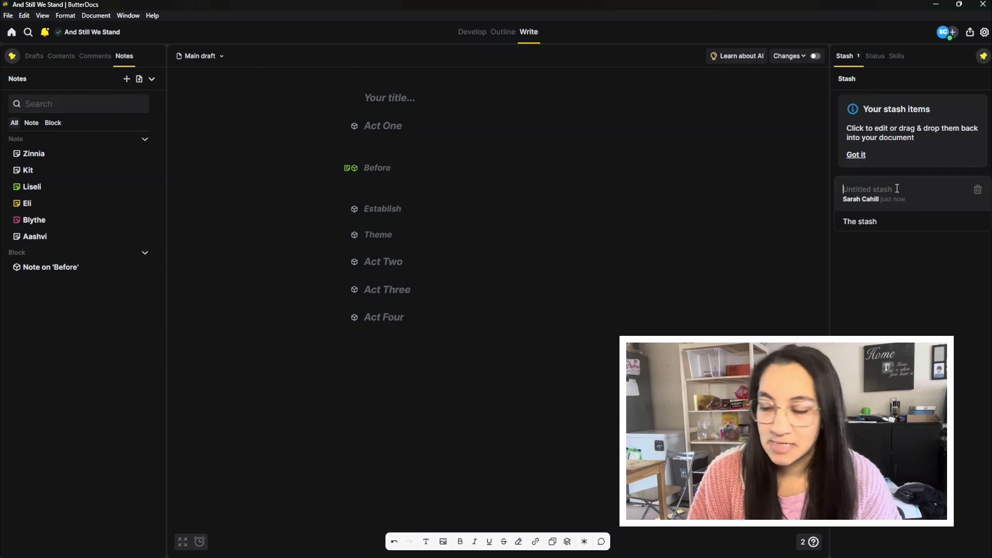
text(Explai)
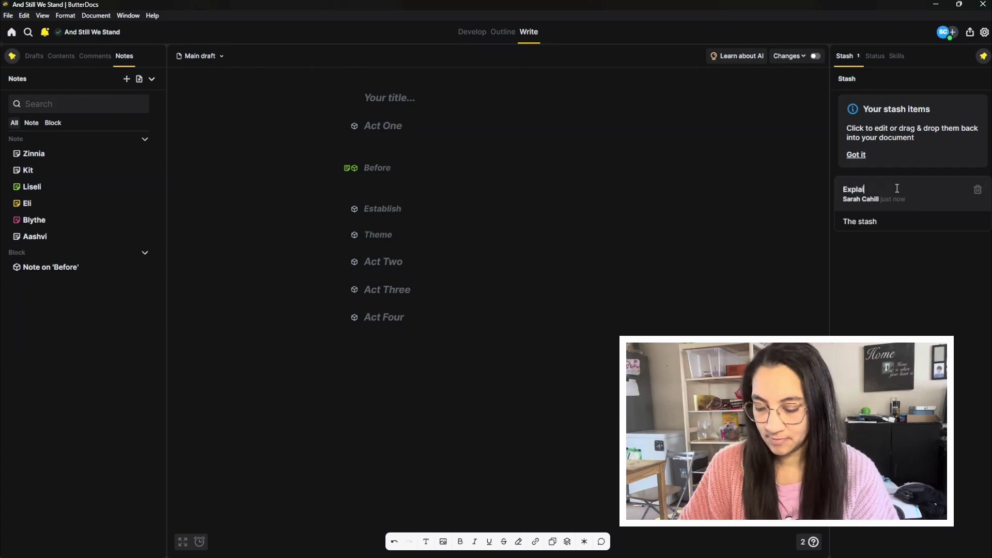
text(ning the stash)
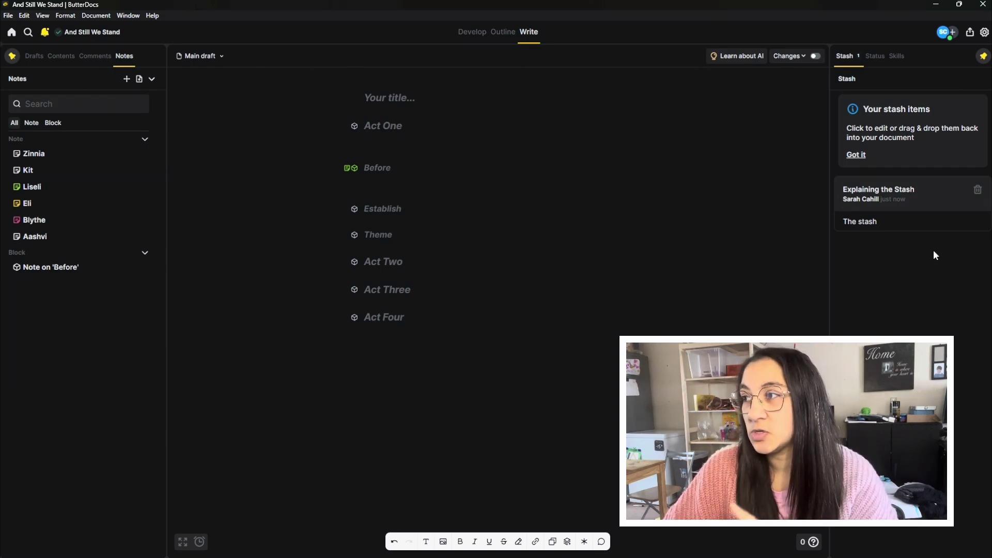
Move the stashed item back into the draft under Before, stash the text again and delete it from the stash.
drag(941, 196, 505, 187)
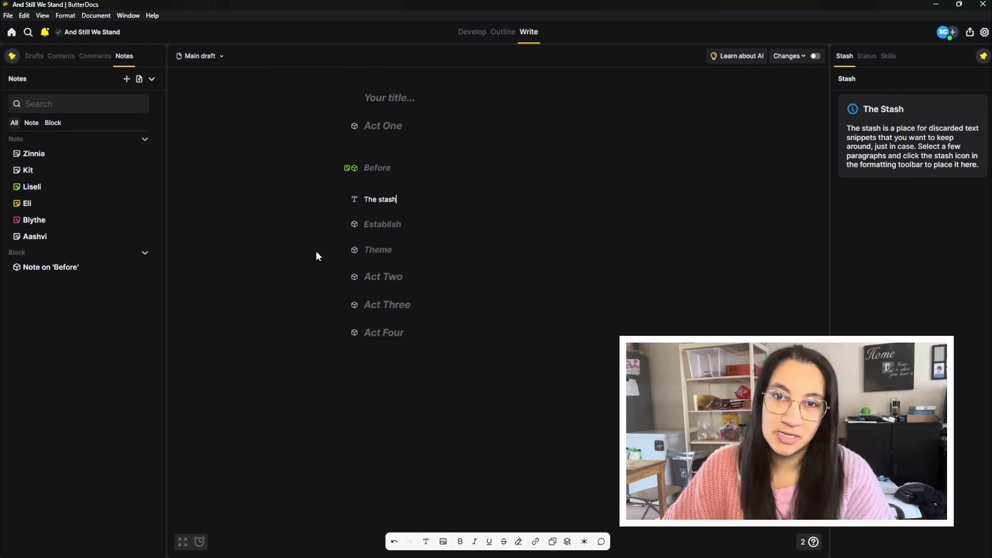
click(568, 541)
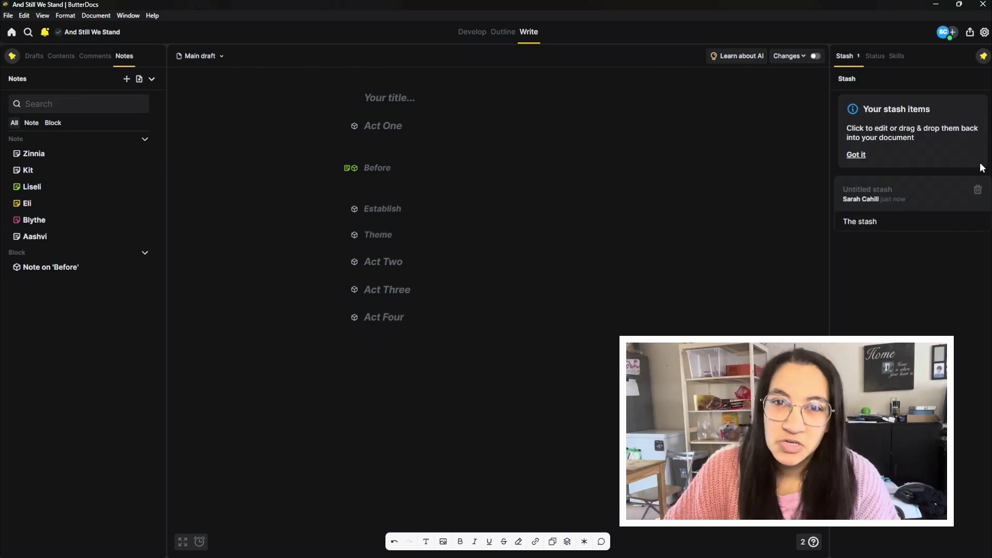
click(977, 191)
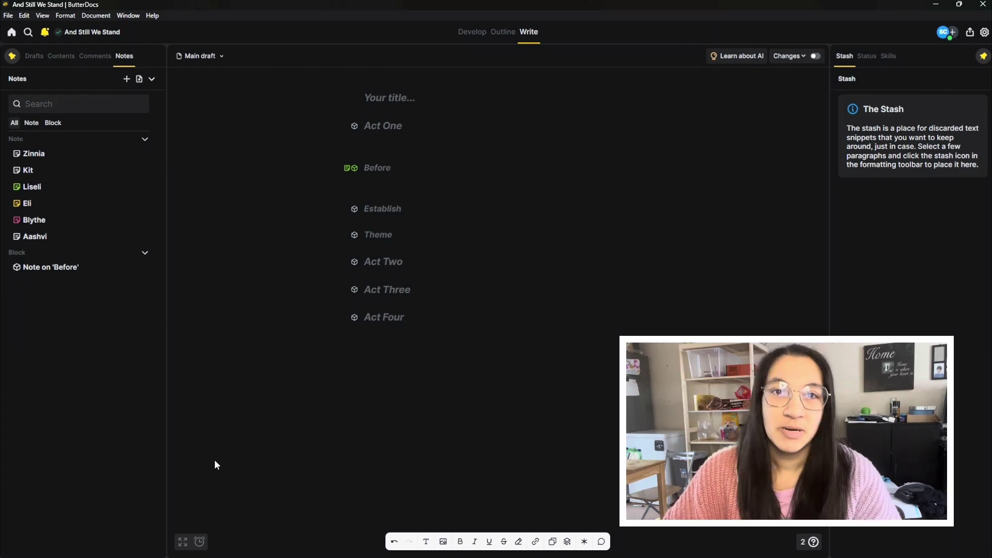
View the draft in Focus mode and return to the normal layout.
click(205, 545)
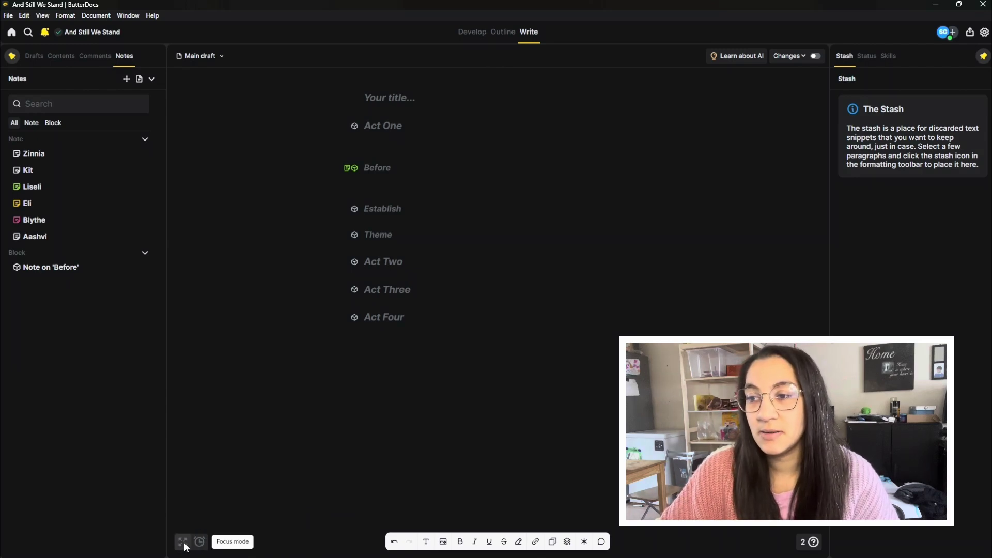
click(184, 542)
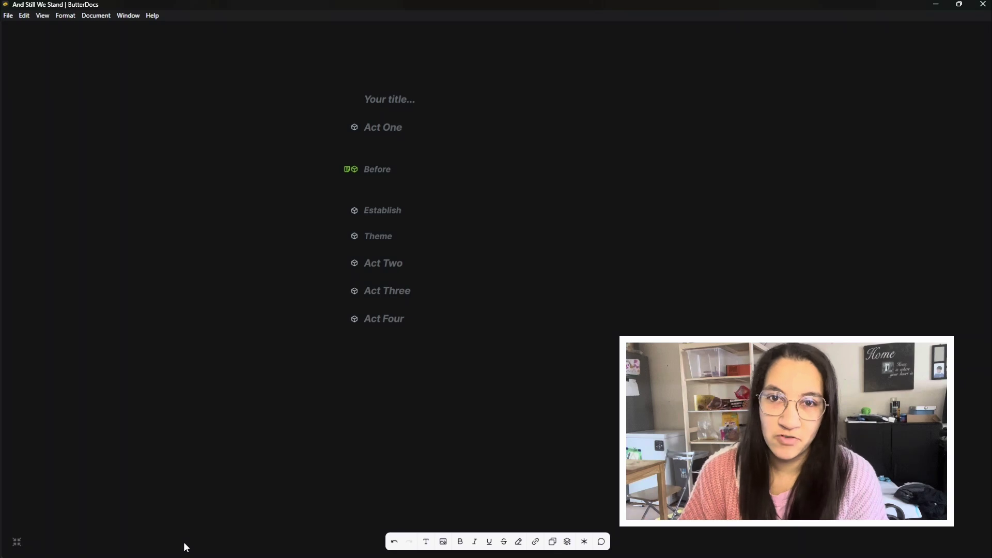
key(Escape)
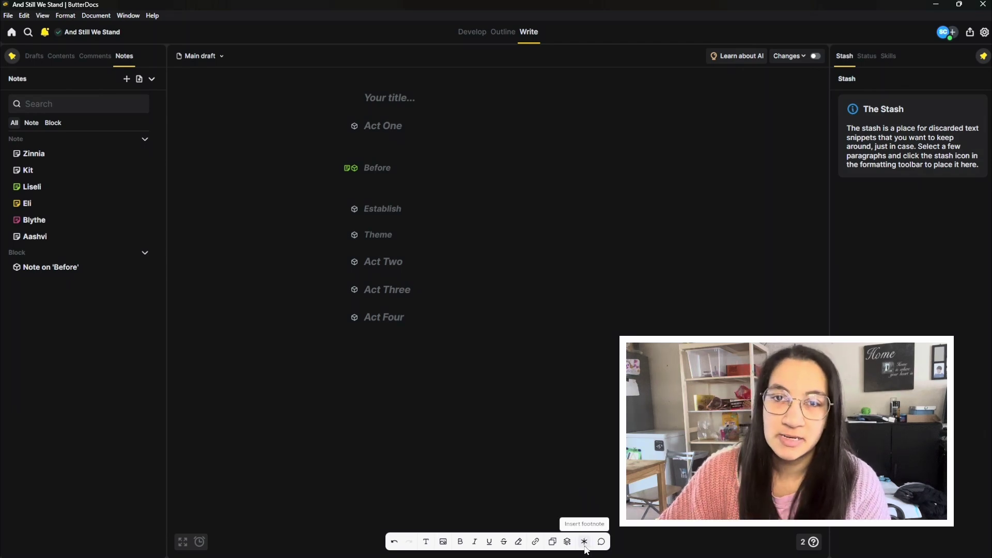
Write "Footnote" under the Before block and insert a footnote after it with a new annotation "footnote".
click(377, 182)
text(F)
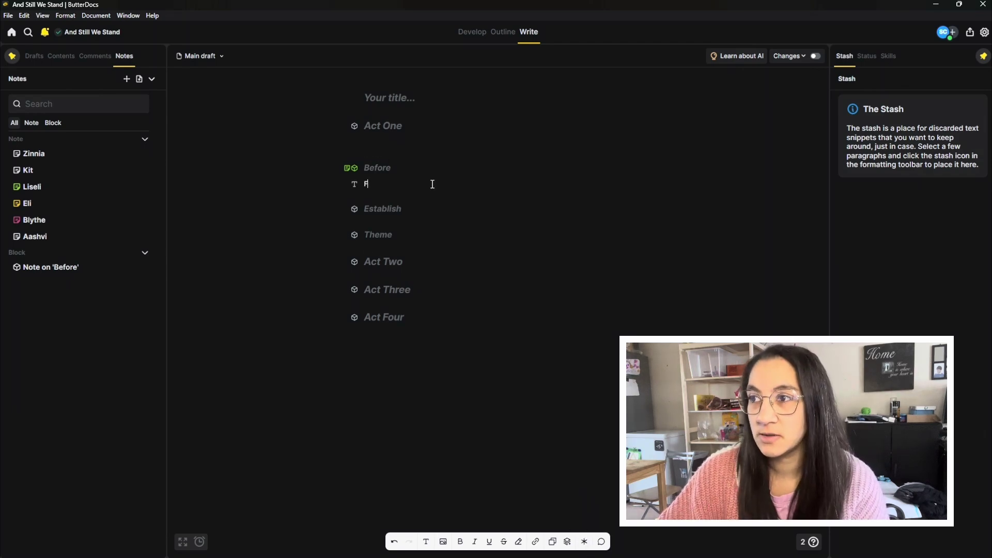
text(ootnote)
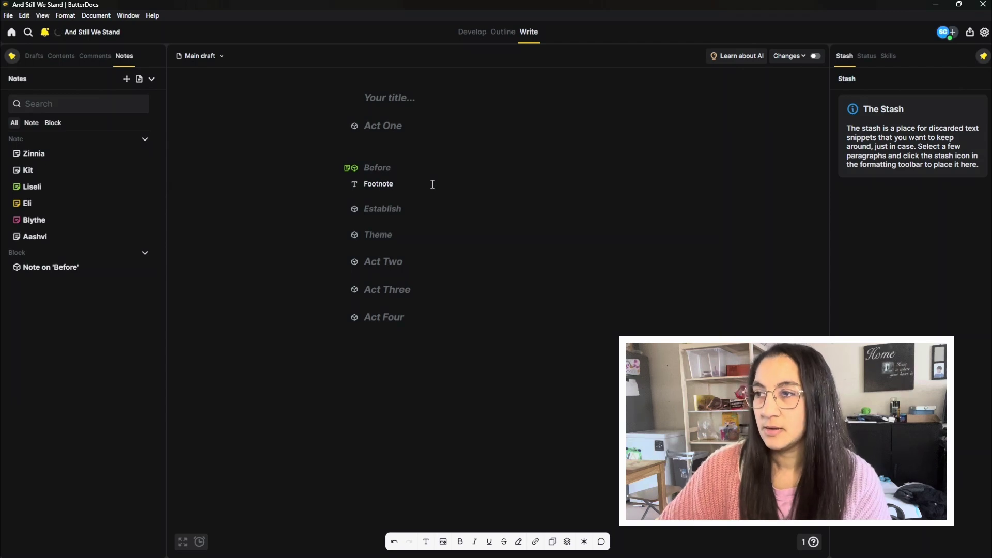
click(584, 542)
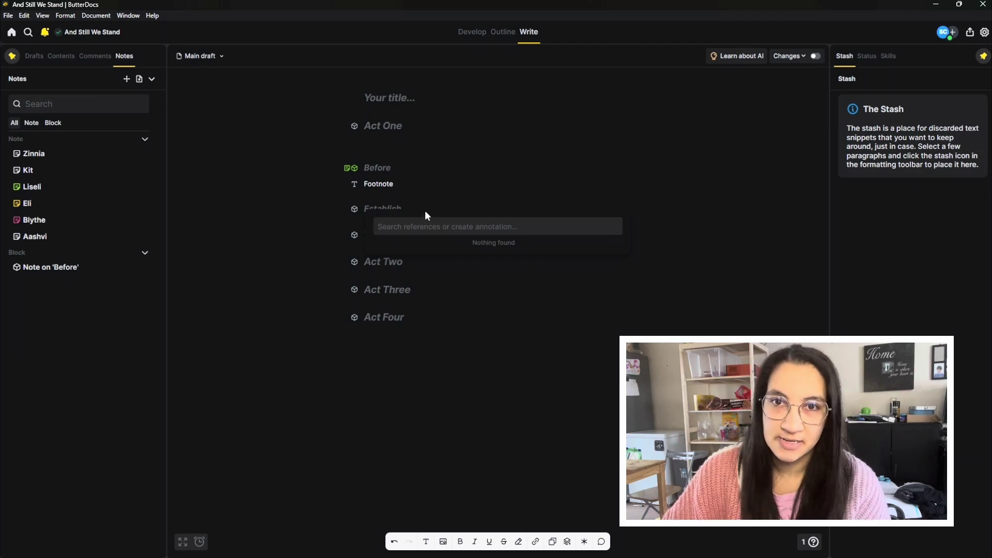
text(footnote)
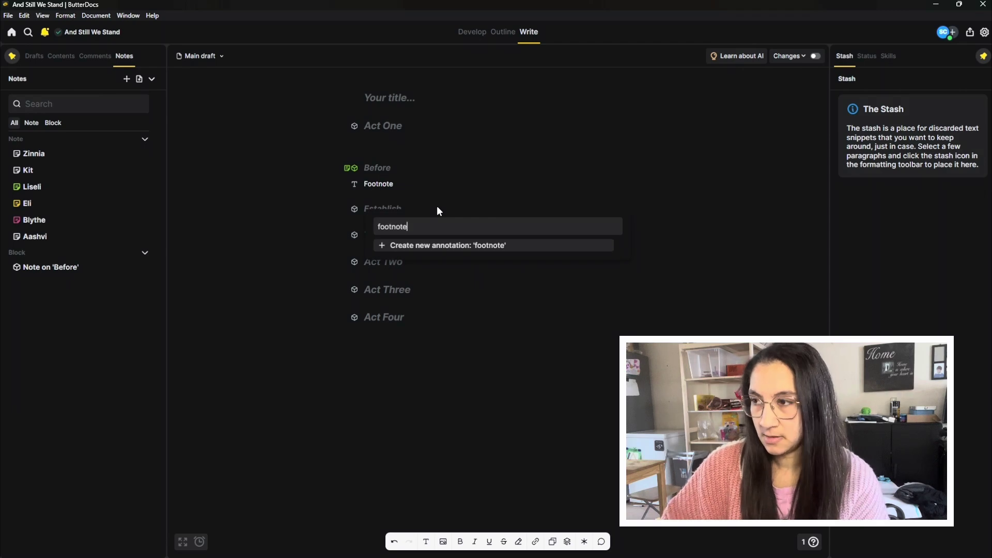
key(Return)
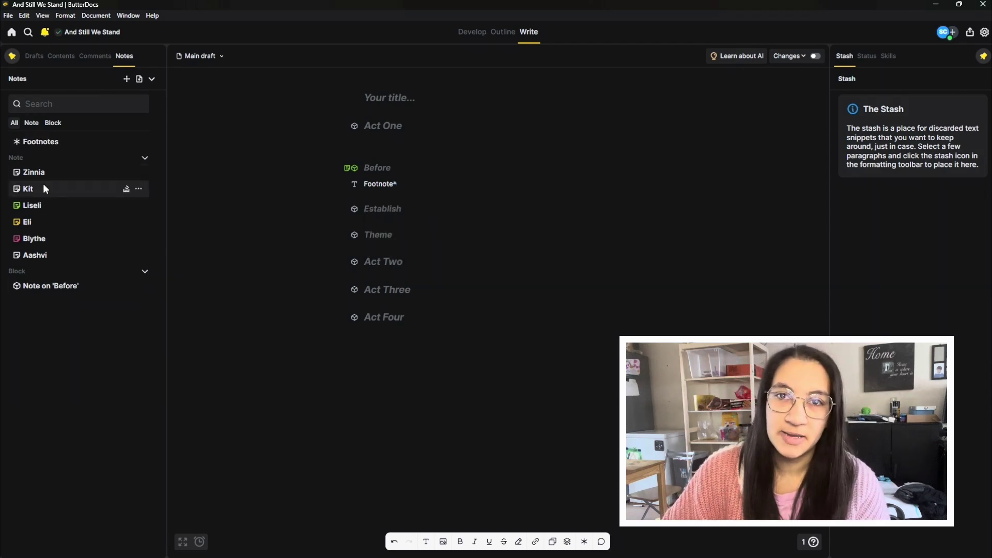
Show the Footnotes list beside the draft and delete the "Footnote" line under Before and the Establish block below it.
click(32, 143)
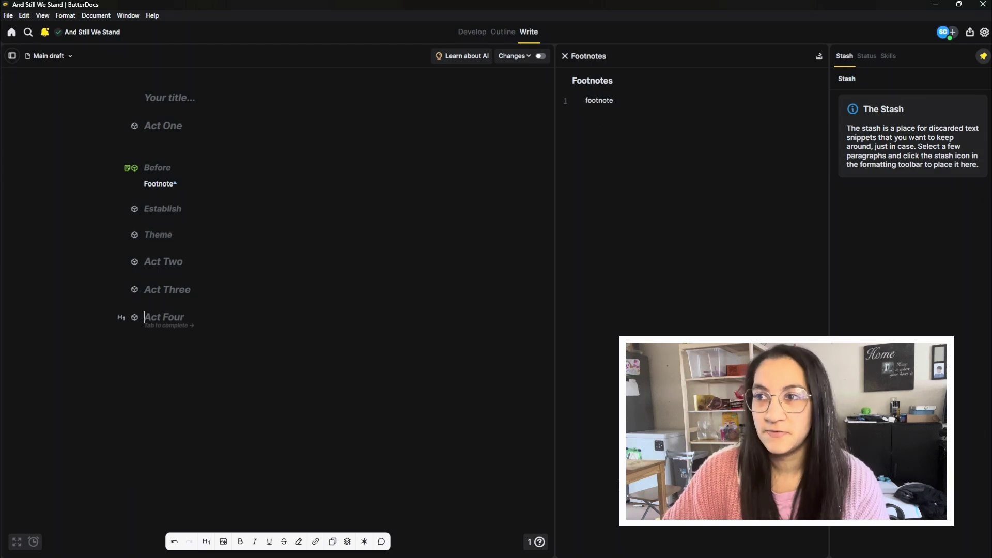
click(216, 183)
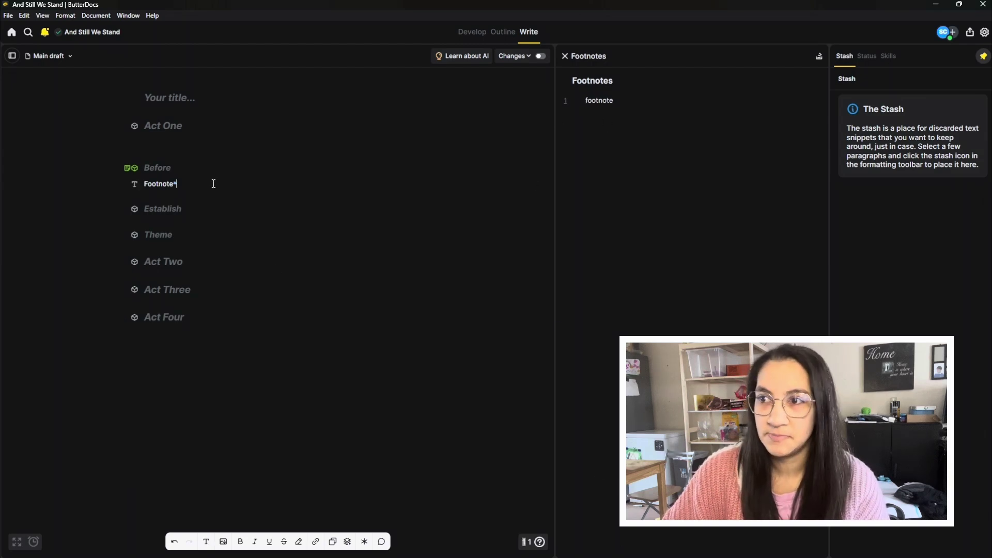
key(Delete)
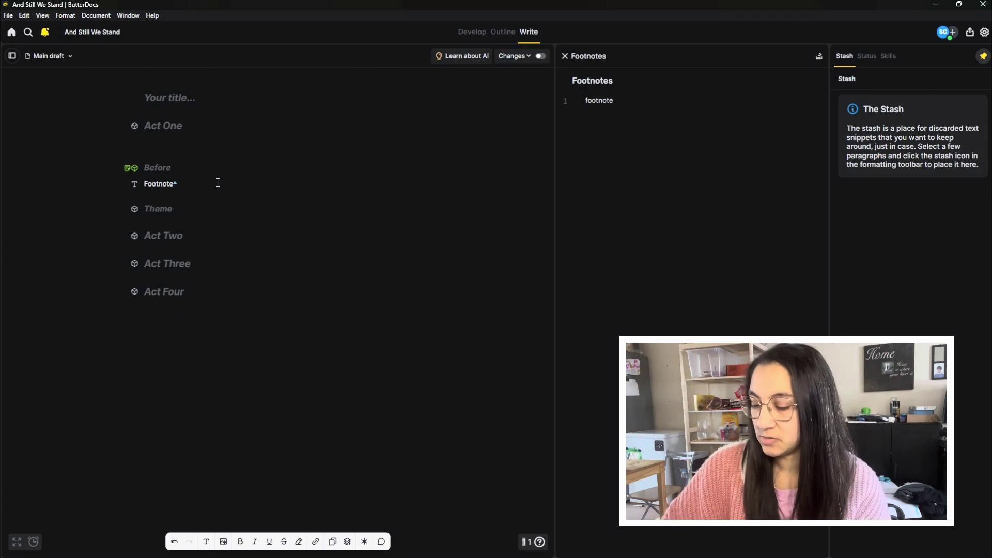
key(BackSpace)
key(BackSpace)
key(BackSpace)
key(BackSpace)
key(BackSpace)
key(BackSpace)
key(BackSpace)
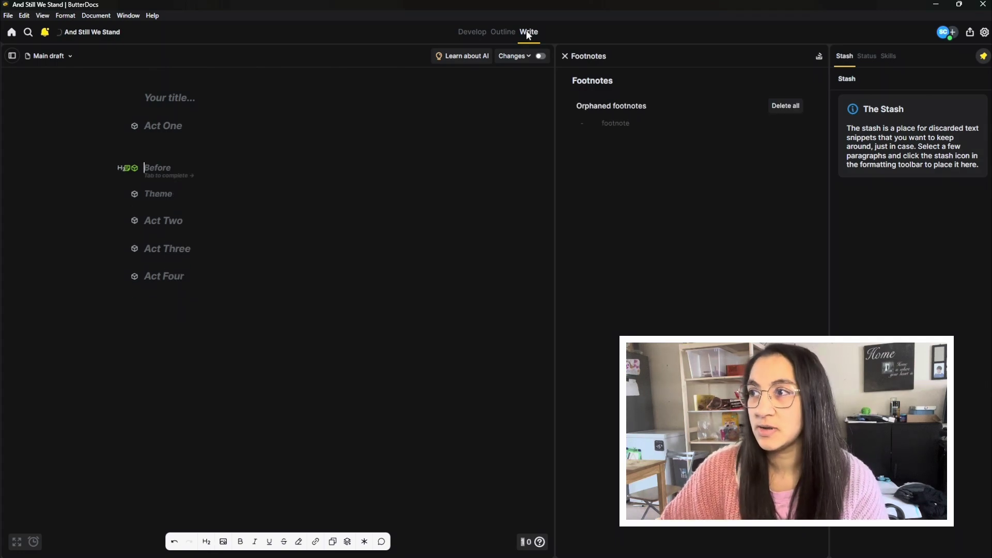
Delete all orphaned footnotes and restore the layout to the draft with only the Notes list beside it.
click(786, 106)
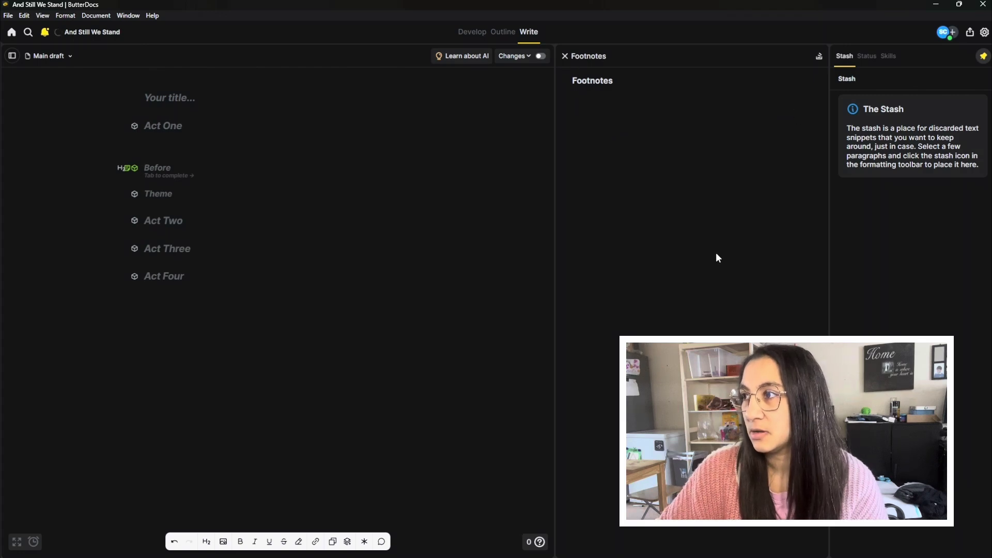
click(565, 56)
click(12, 55)
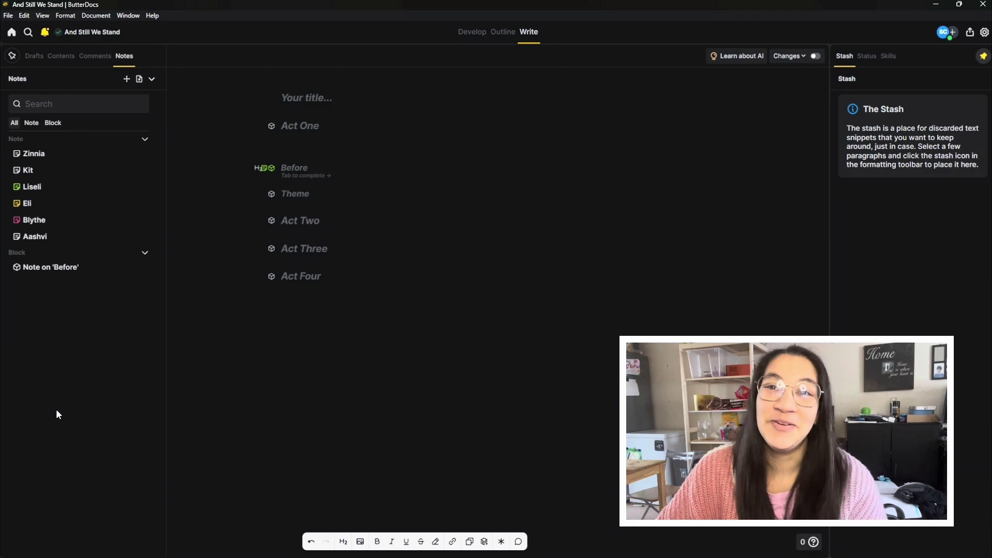
click(982, 57)
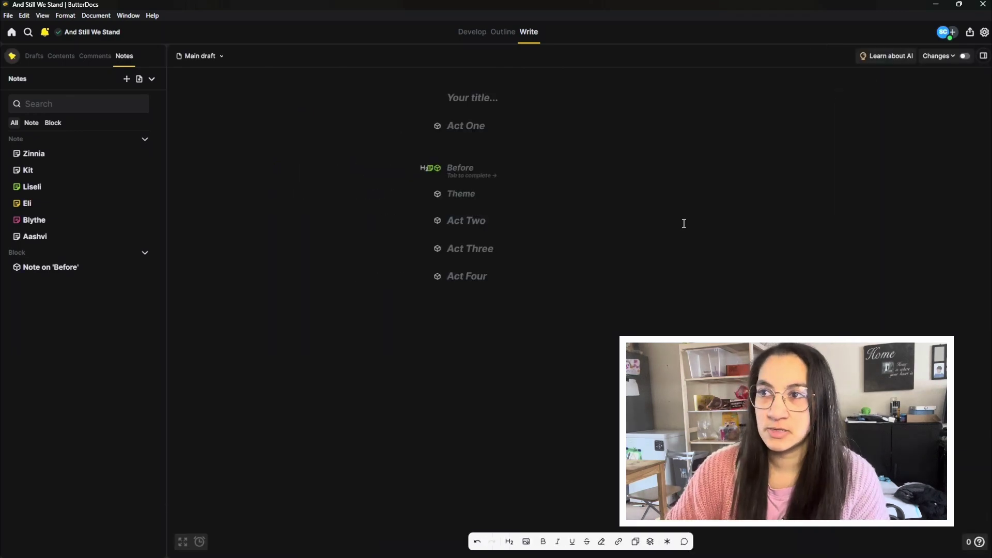
Leave the current document, open "Birdwhistle House" from the documents list and show its outline board.
click(503, 32)
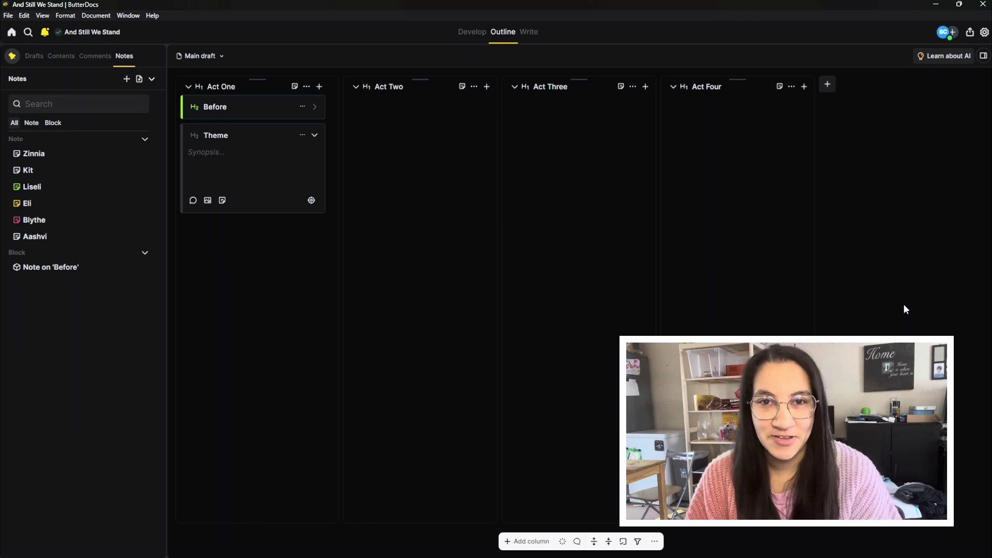
click(12, 33)
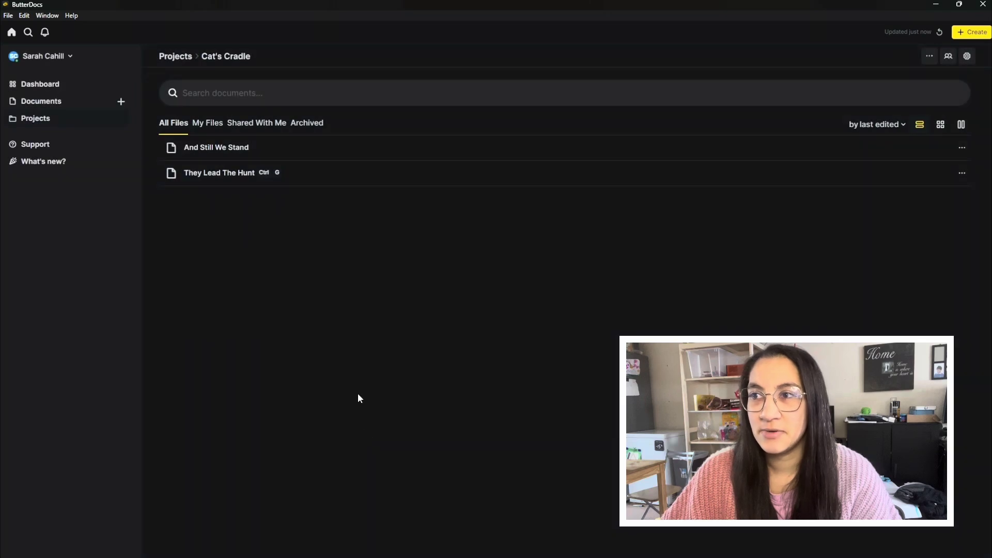
click(31, 101)
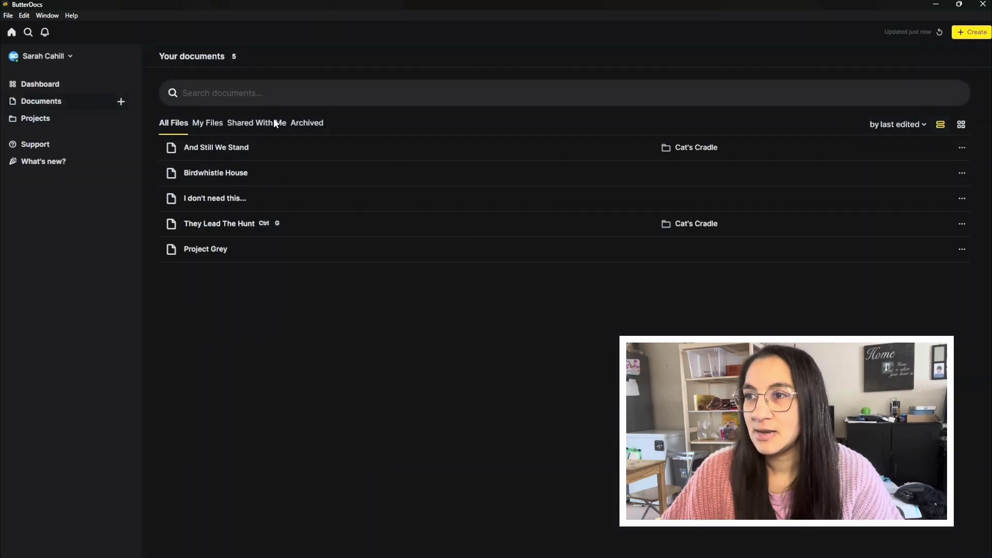
click(261, 176)
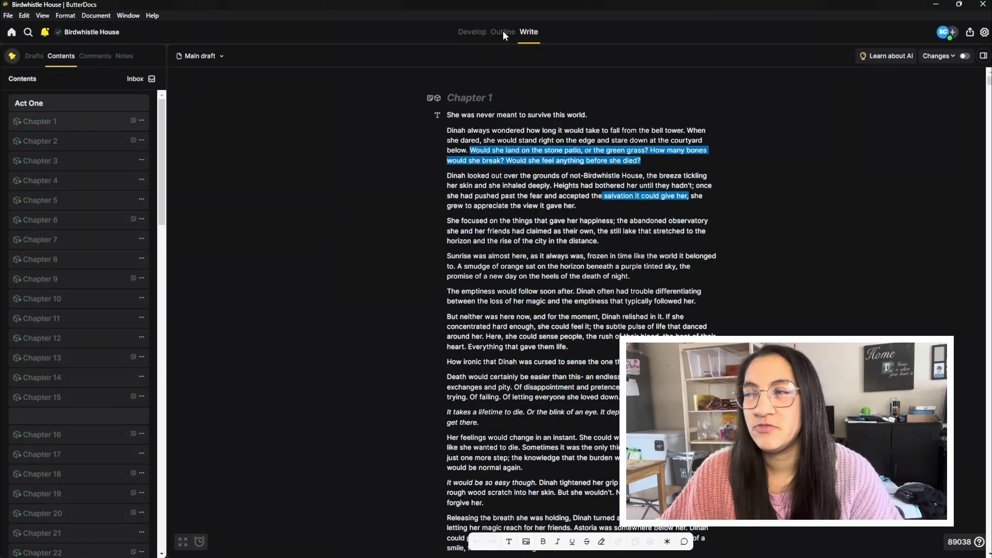
click(494, 36)
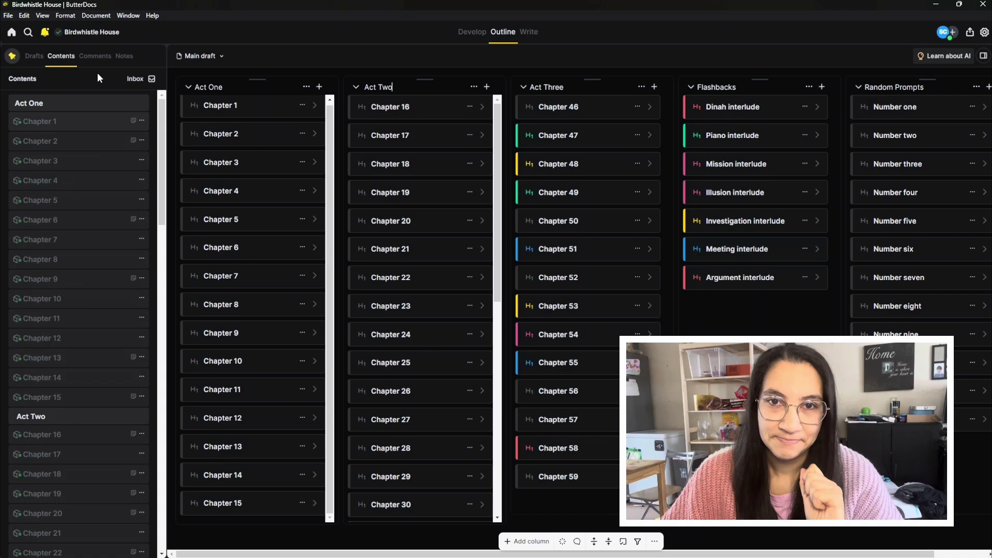
Take a snapshot of the main draft named "First Draft" with Colored Revision enabled.
click(30, 55)
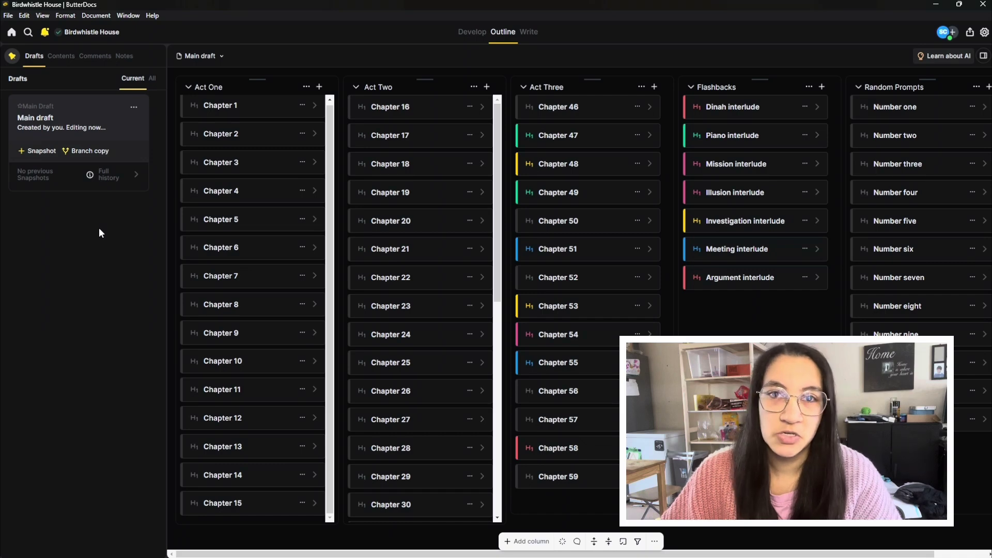
click(38, 152)
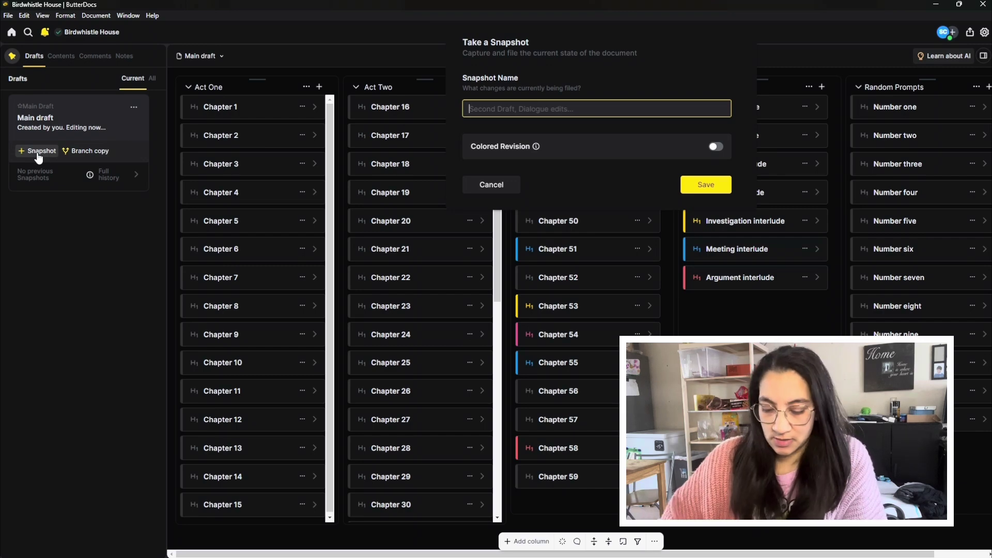
text(First Draft)
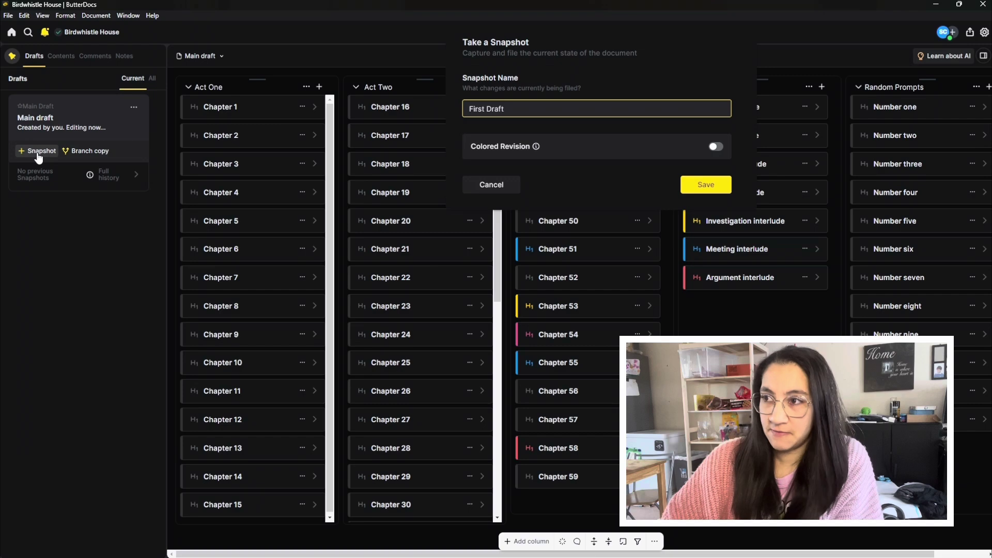
click(716, 148)
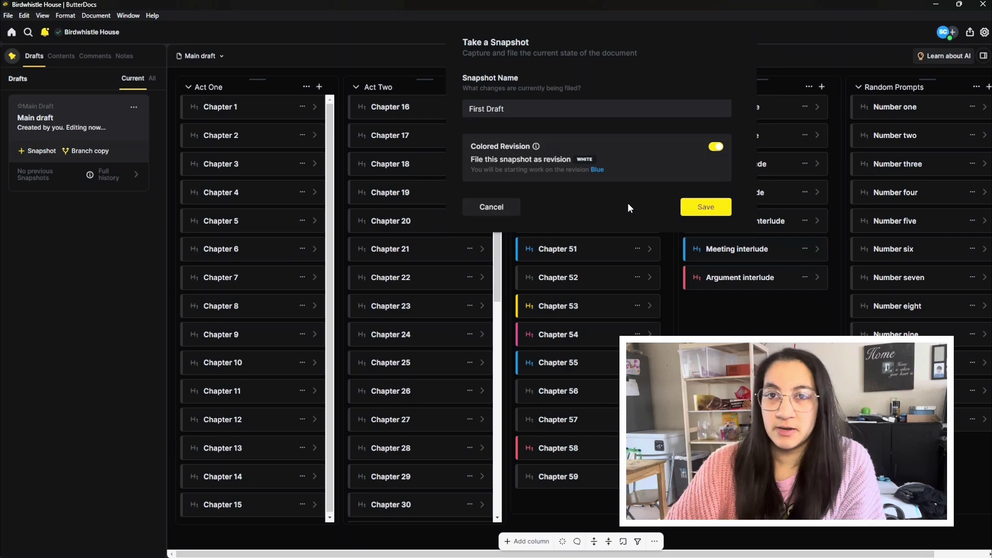
click(706, 207)
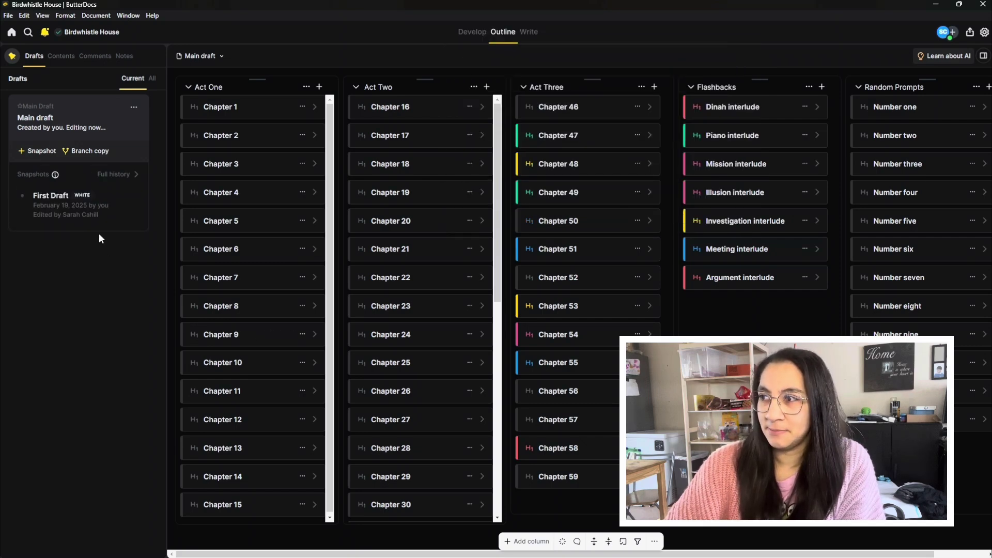
Open the First Draft snapshot, expand Chapter 1's block and read through its text in the writing view.
click(30, 211)
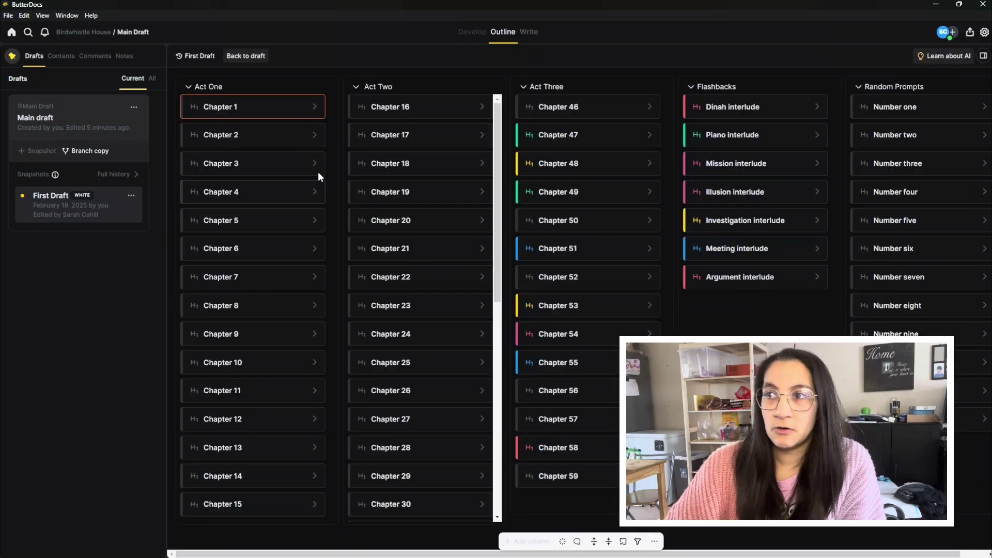
click(313, 105)
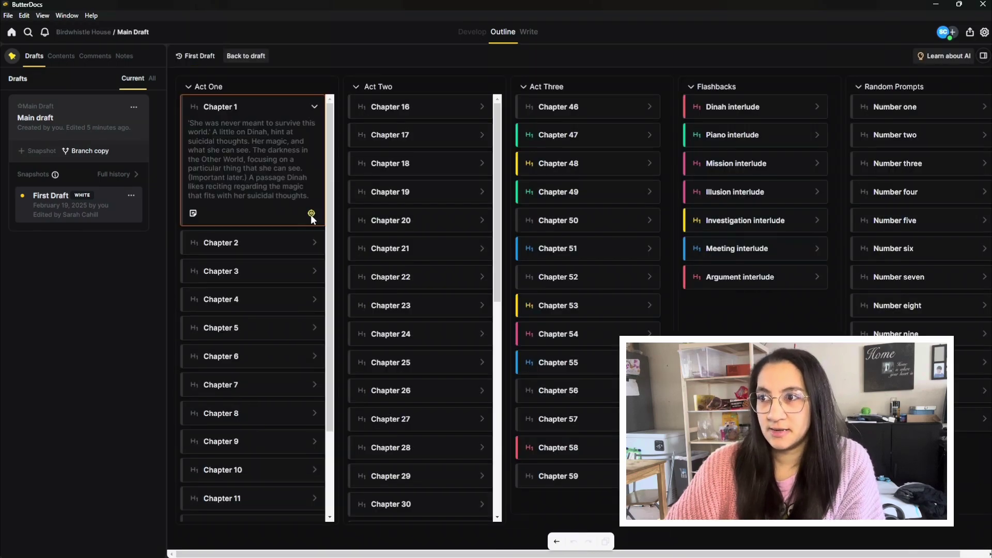
click(311, 214)
scroll(564, 212, down, 4)
scroll(565, 213, up, 5)
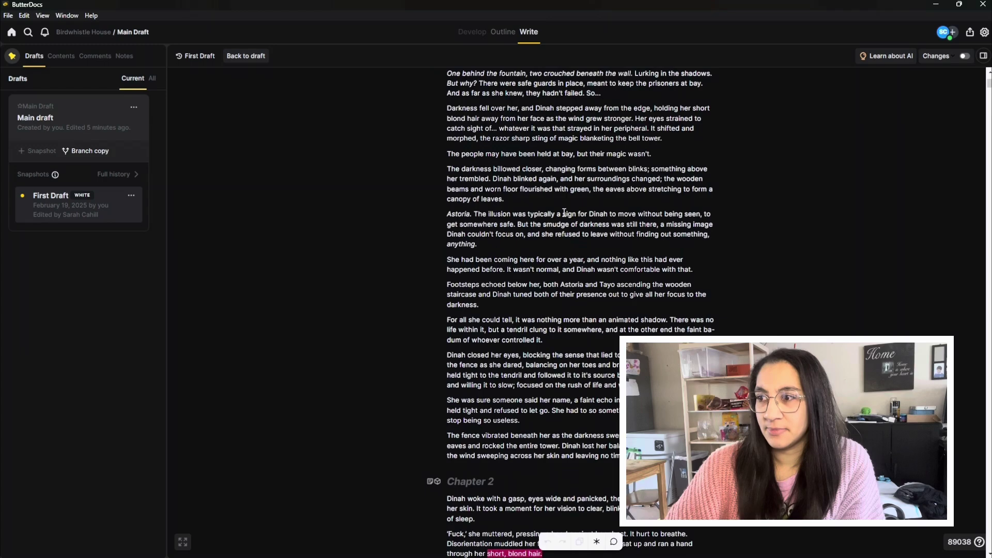
click(601, 114)
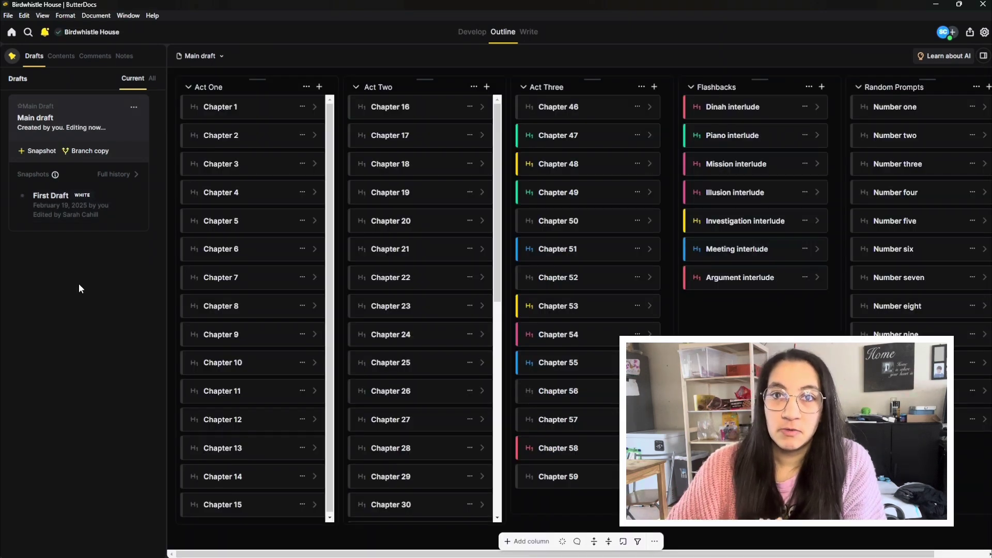
Open Chapter 1's text in the main draft and create a private branch copy of that draft.
click(315, 107)
click(316, 226)
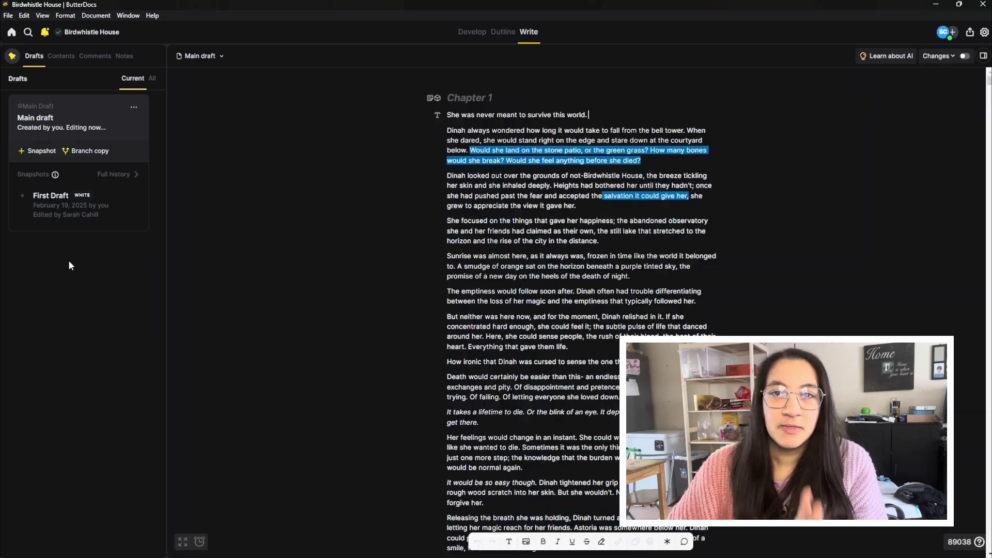
click(96, 154)
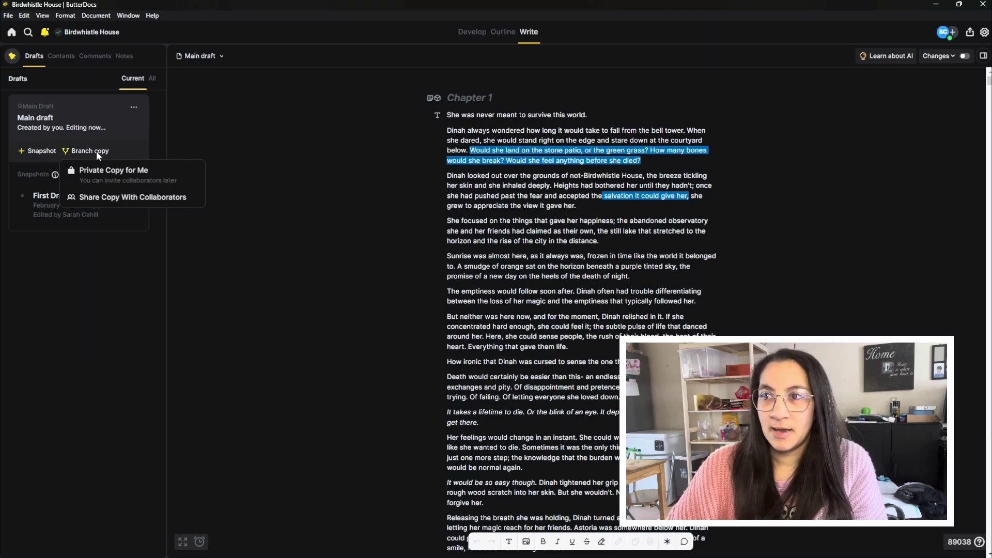
click(191, 195)
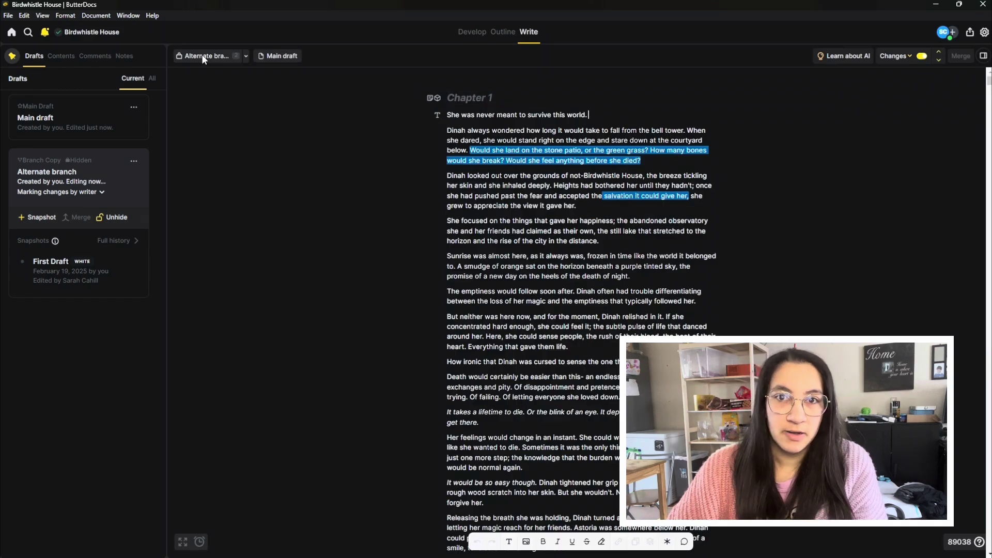
Add "And make changes here" after Chapter 1's opening sentence in the alternate branch.
click(201, 55)
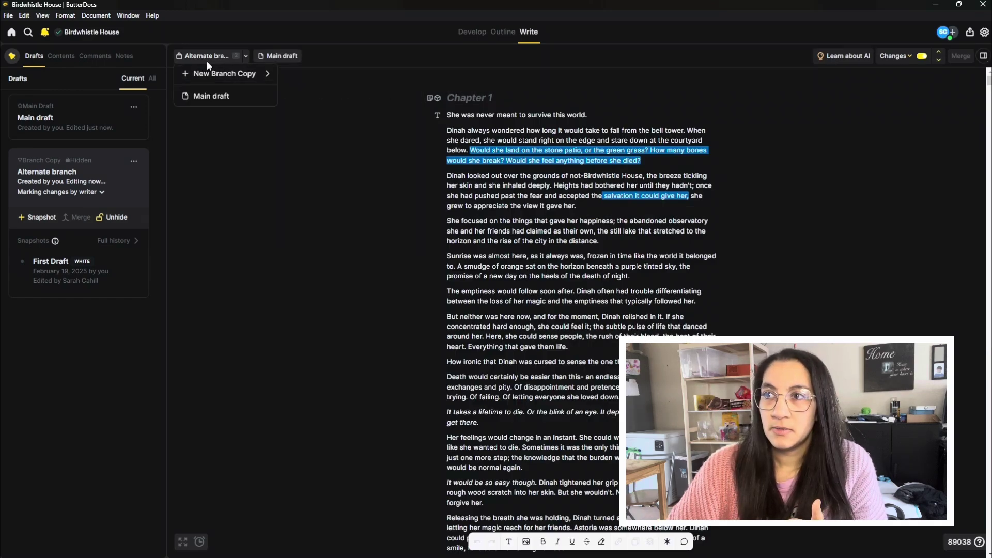
click(593, 200)
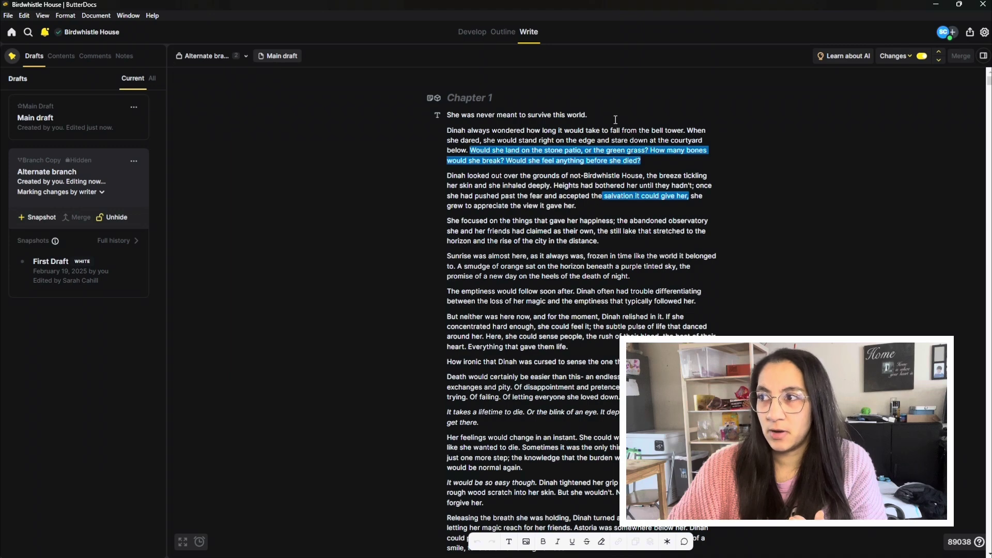
click(615, 119)
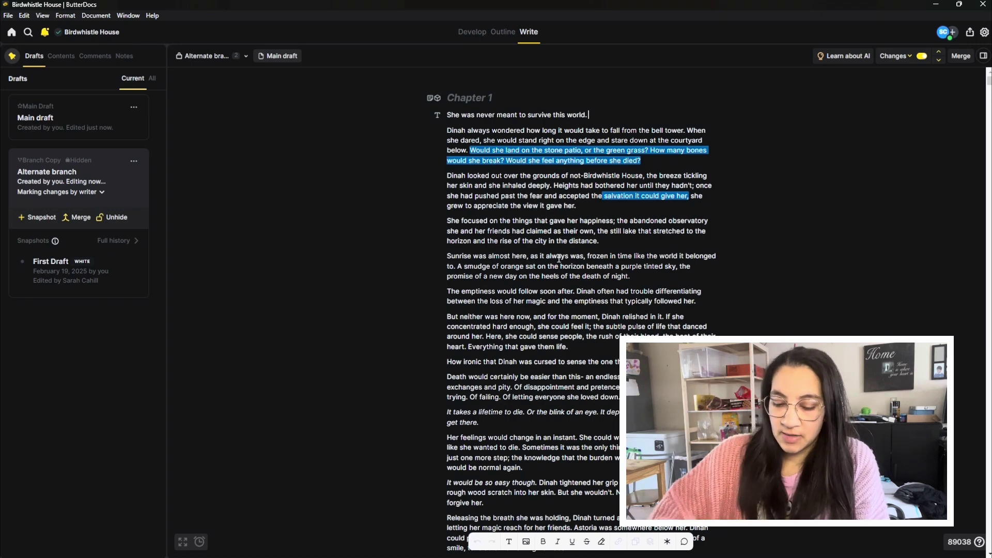
text(And make)
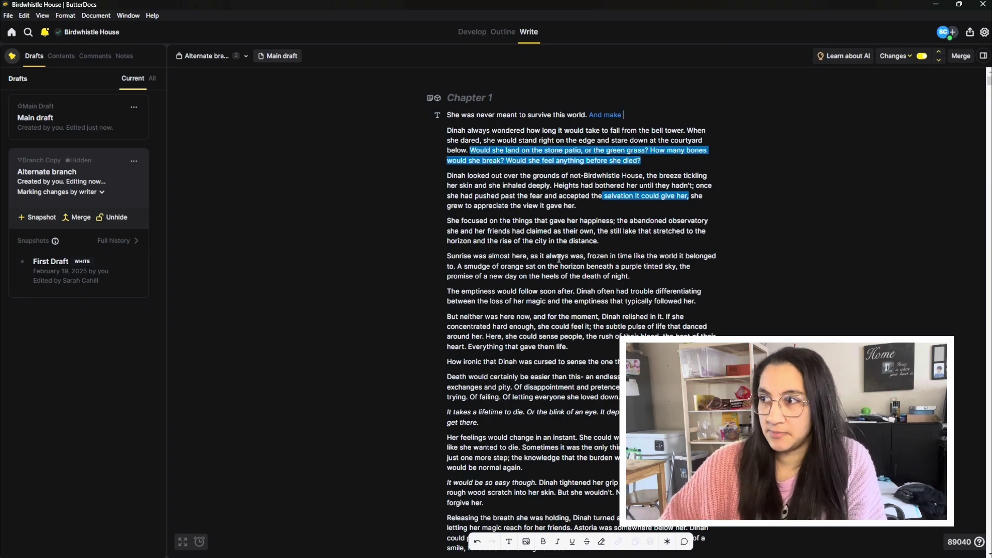
text(changes here)
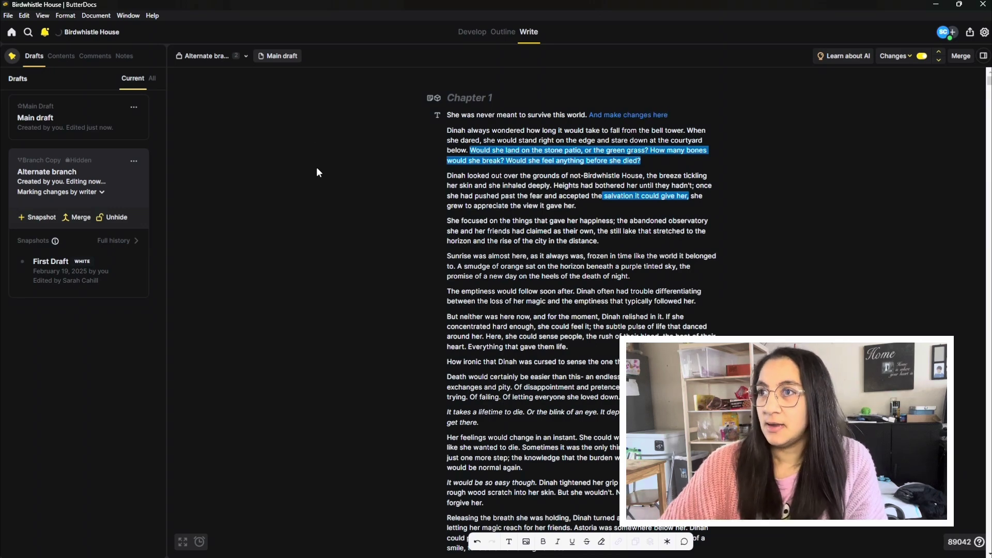
Compare the main draft with the alternate branch, and merge the branch into the main draft with its unresolved change accepted.
click(281, 56)
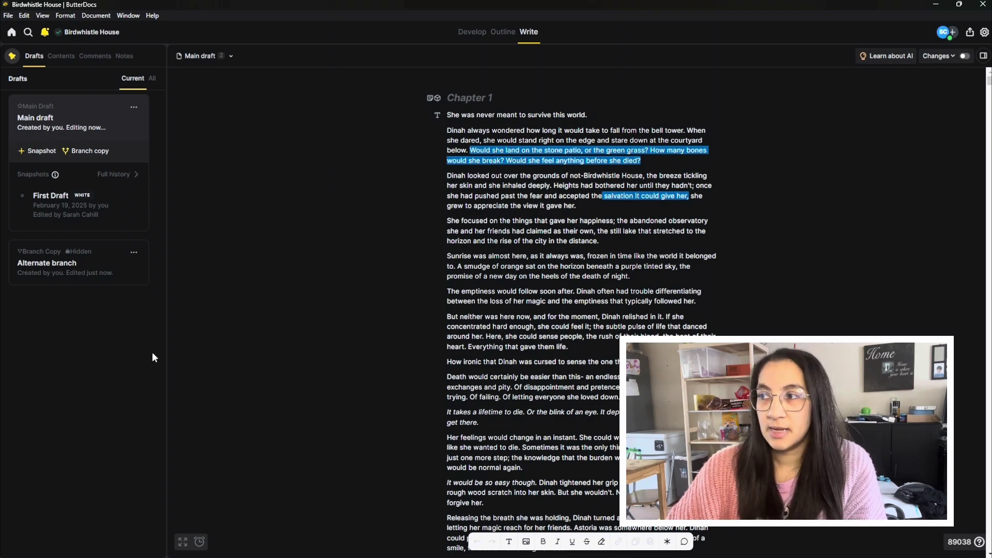
click(84, 265)
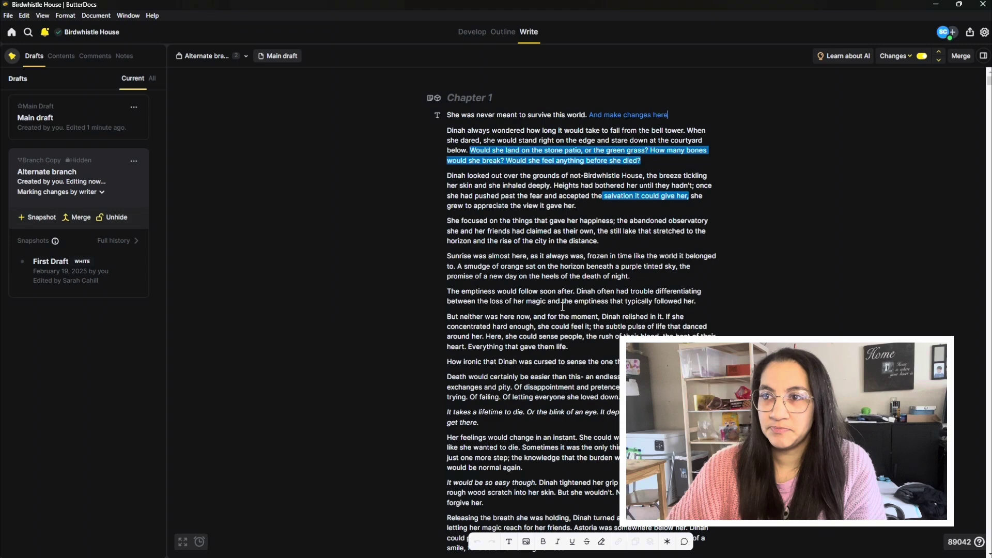
click(75, 217)
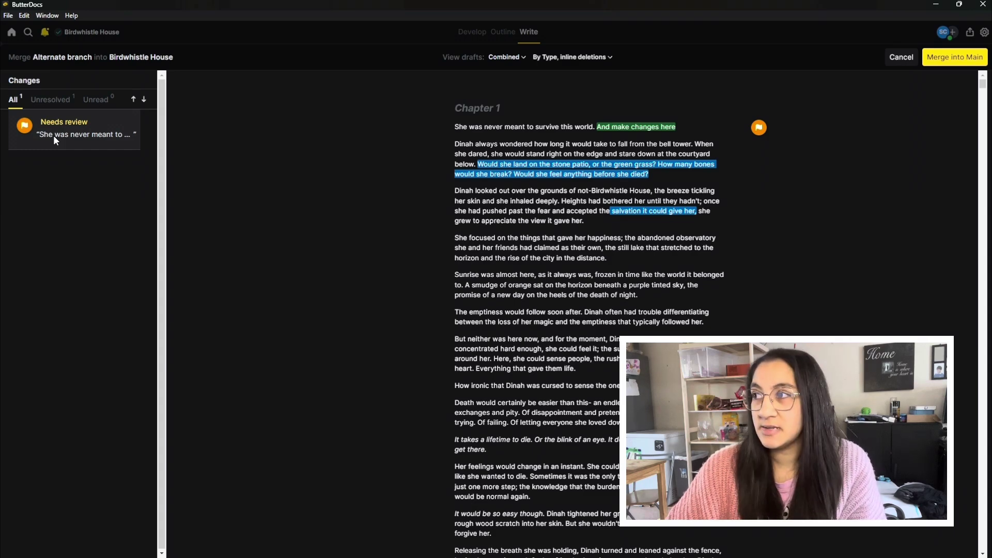
click(954, 57)
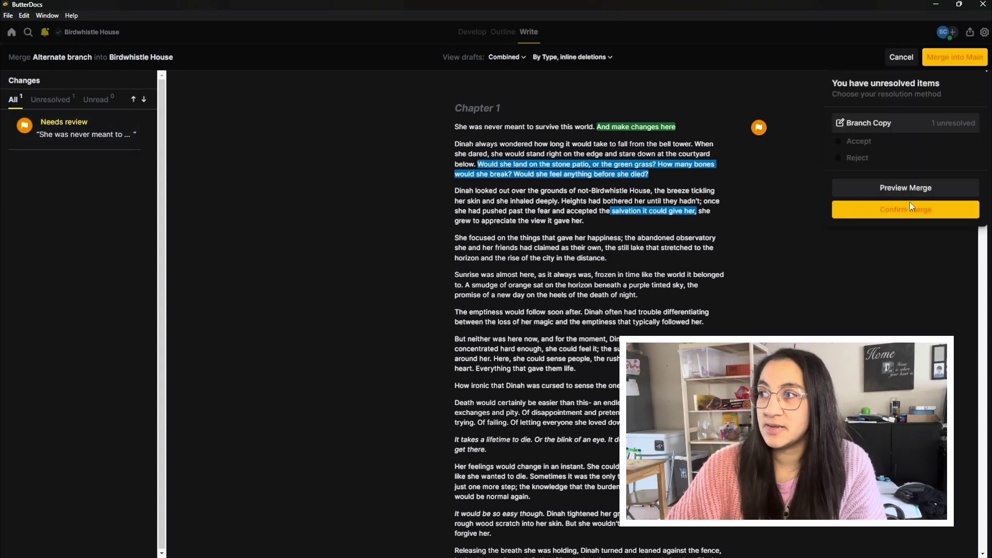
click(899, 141)
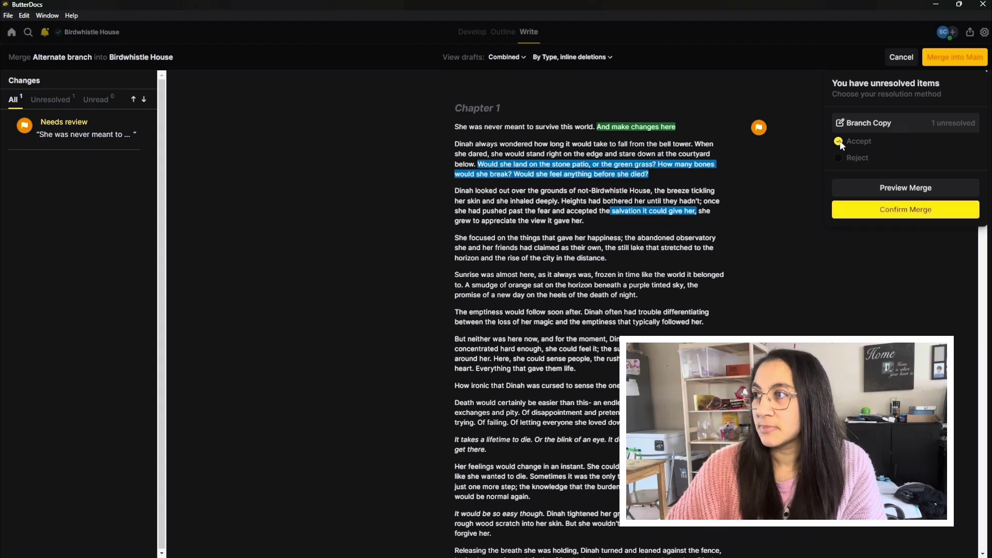
click(905, 212)
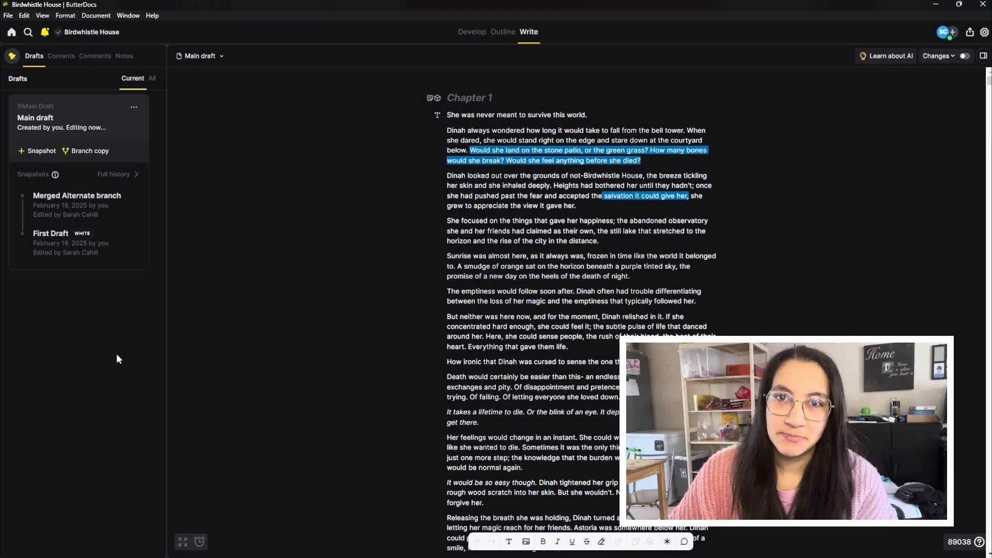
Pin the Skill Center beside the draft and browse the full list of skills.
click(687, 275)
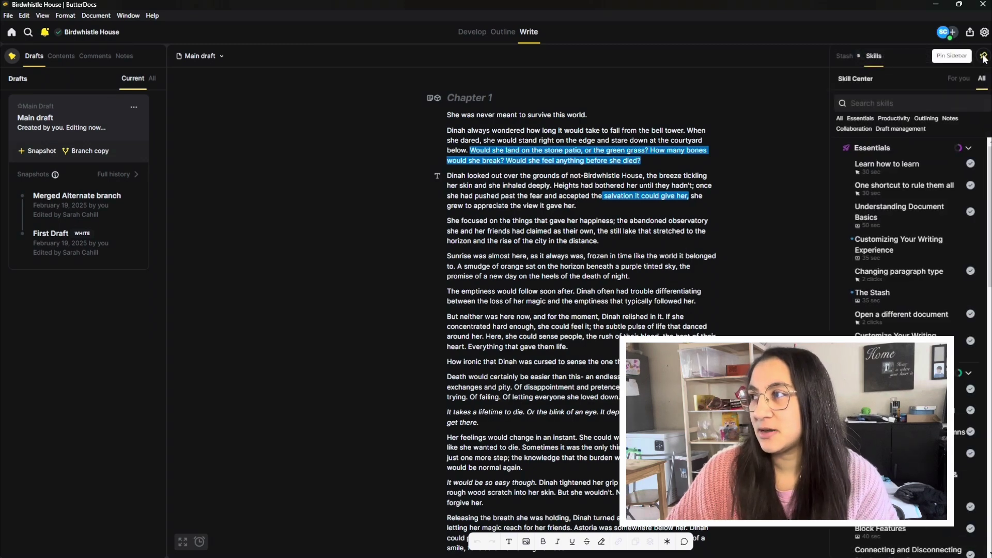
click(983, 57)
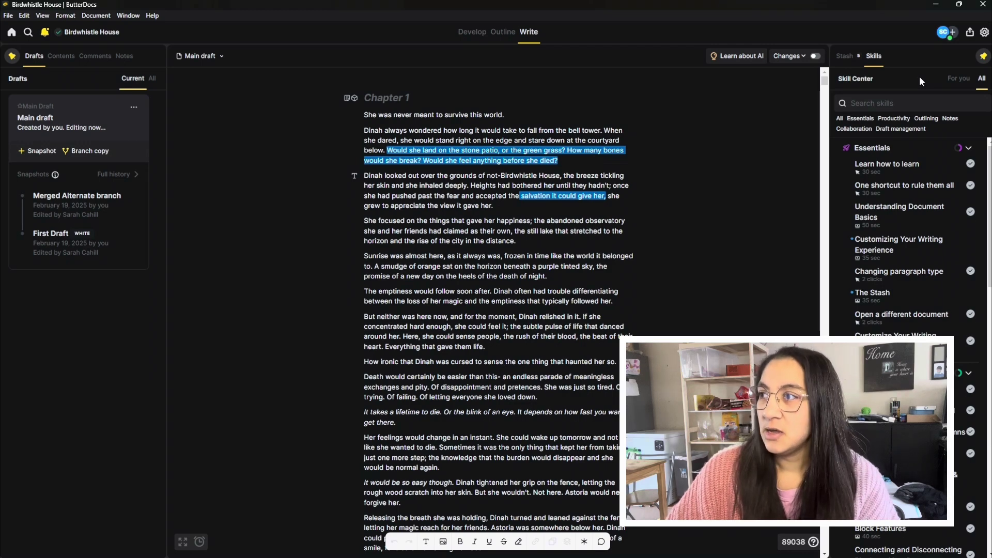
scroll(889, 207, down, 5)
scroll(891, 238, down, 6)
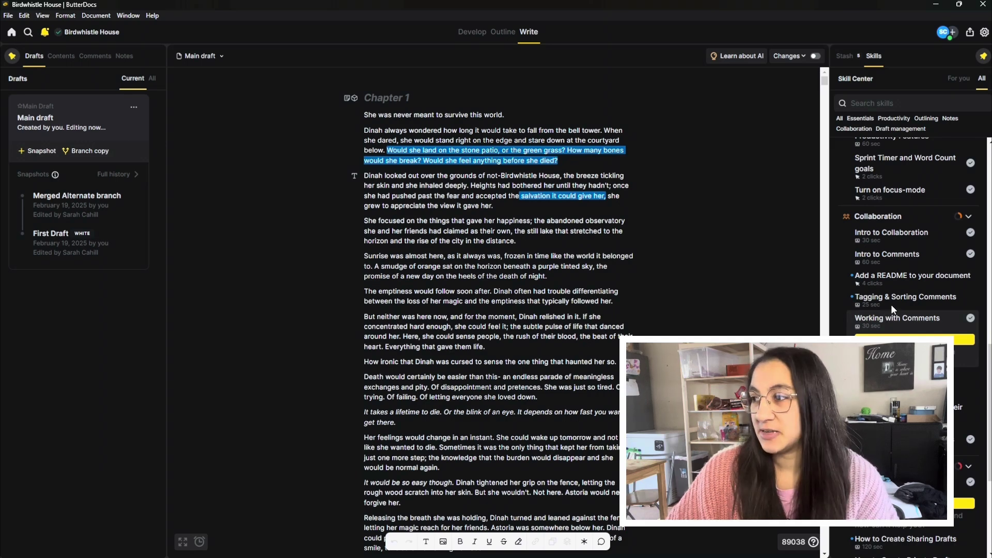
scroll(890, 305, up, 6)
Play the tutorial video for "The Block Inbox" from the Outlining skills, pause it and close it.
click(919, 316)
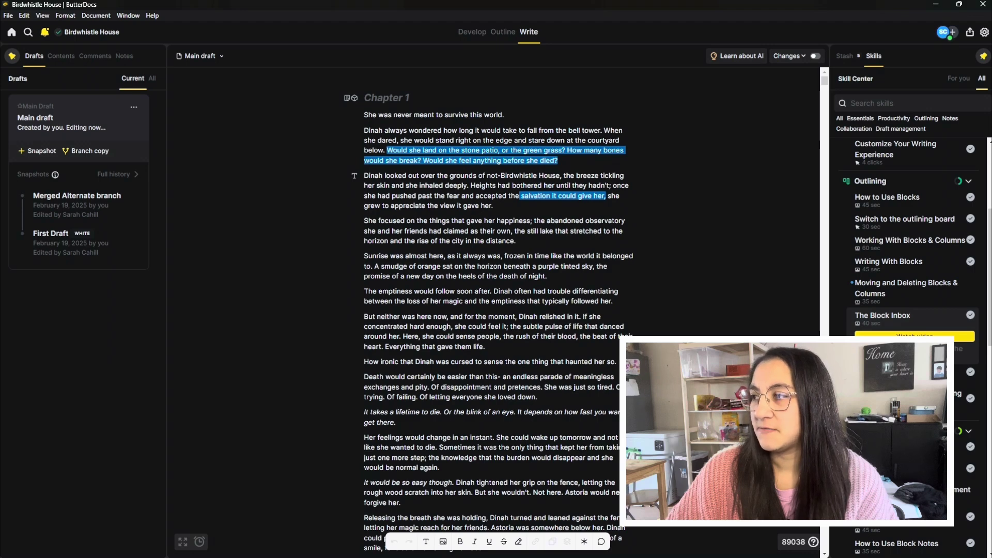
click(914, 336)
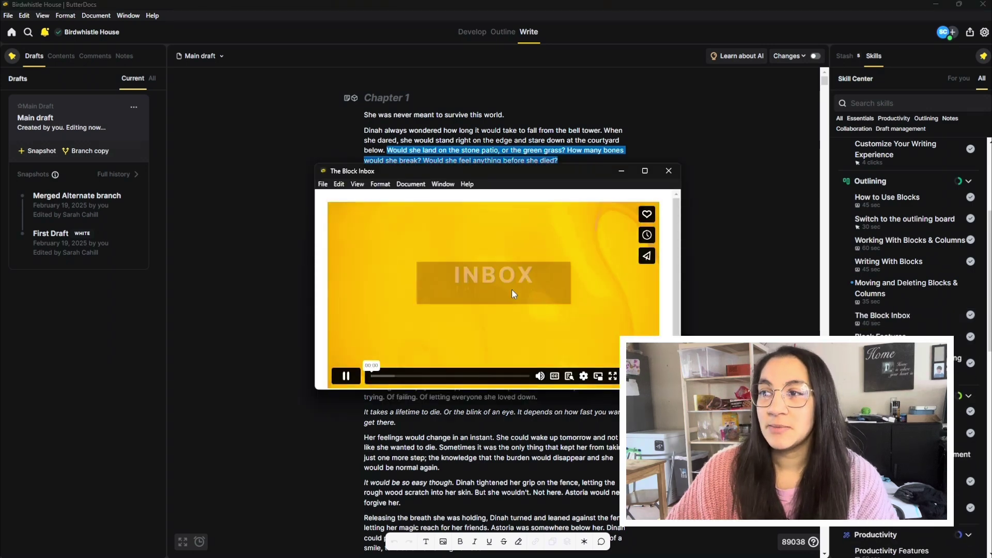
click(528, 269)
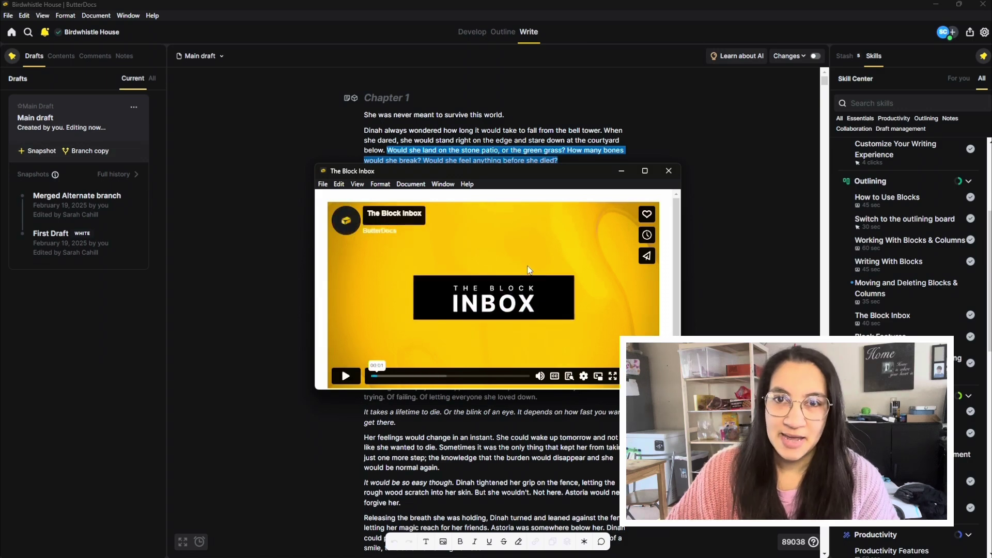
click(669, 170)
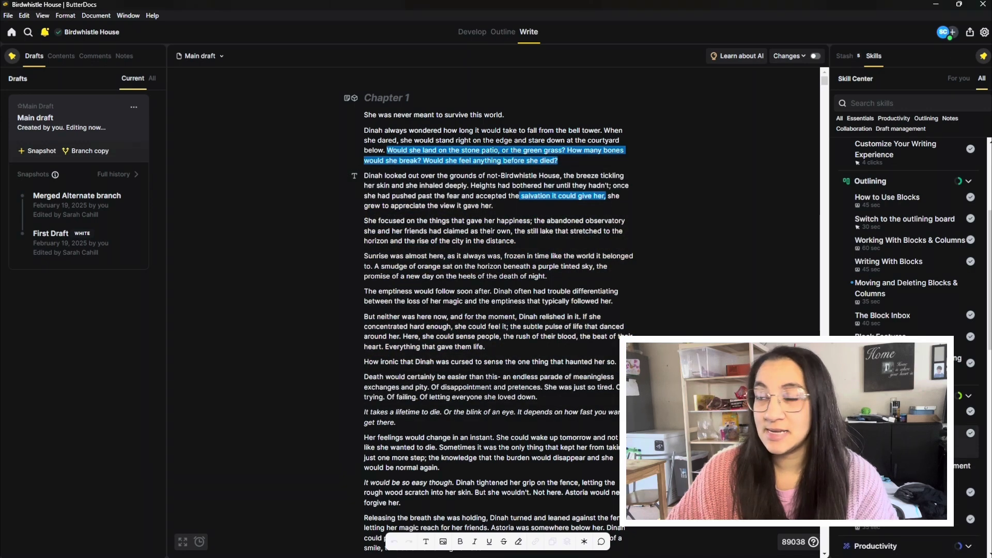
Browse the remaining skill categories, start the interactive guide for creating notes, and follow it to the document's notes list.
mouse_move(907, 240)
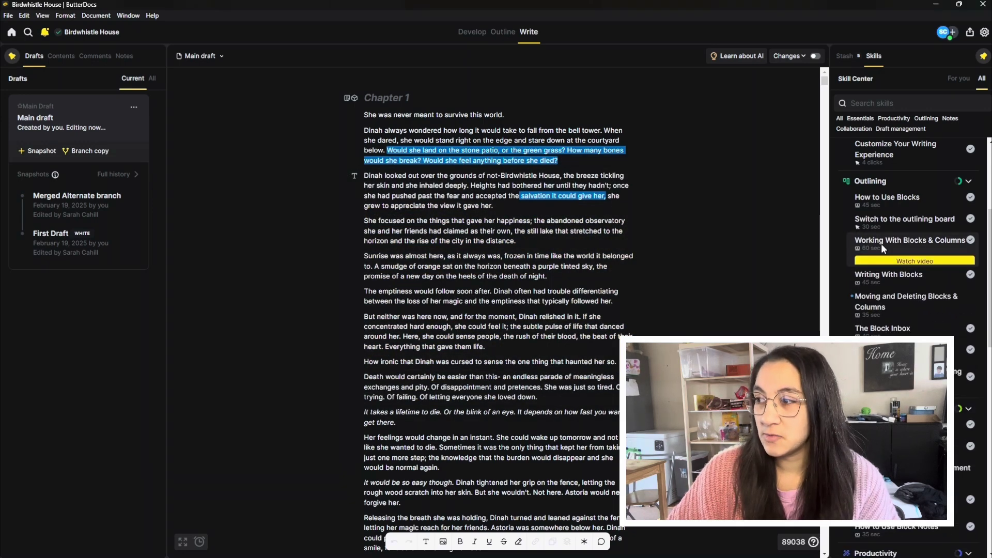
scroll(896, 281, down, 4)
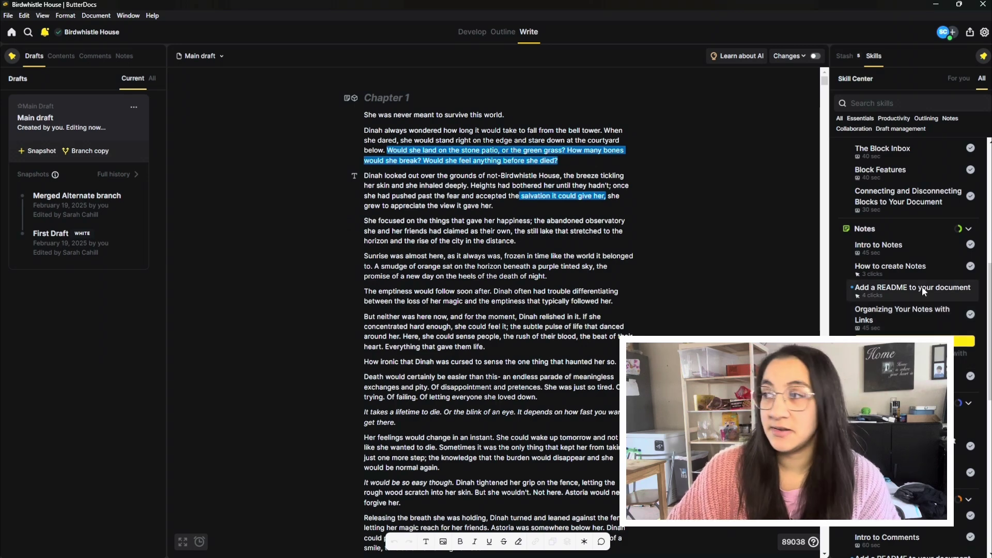
scroll(921, 286, down, 3)
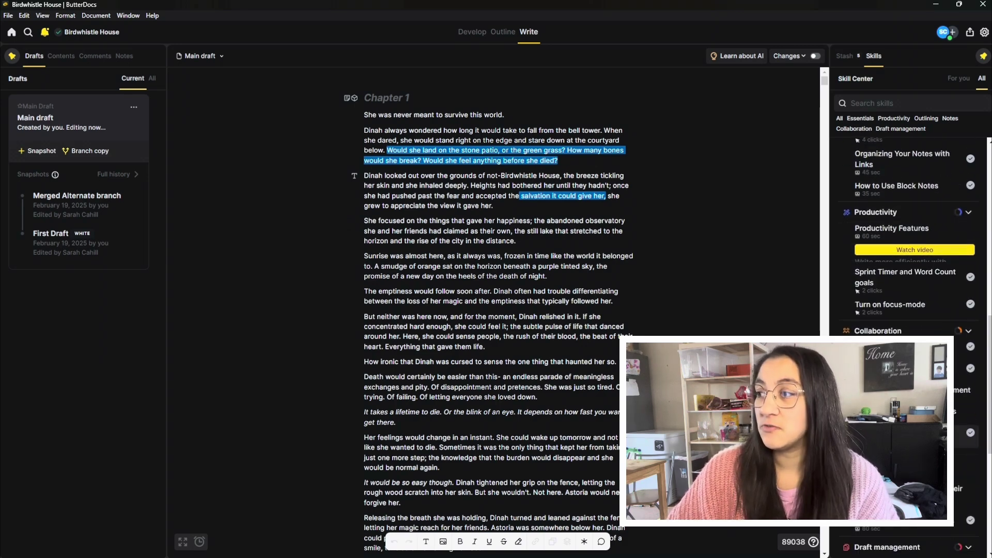
scroll(914, 290, down, 5)
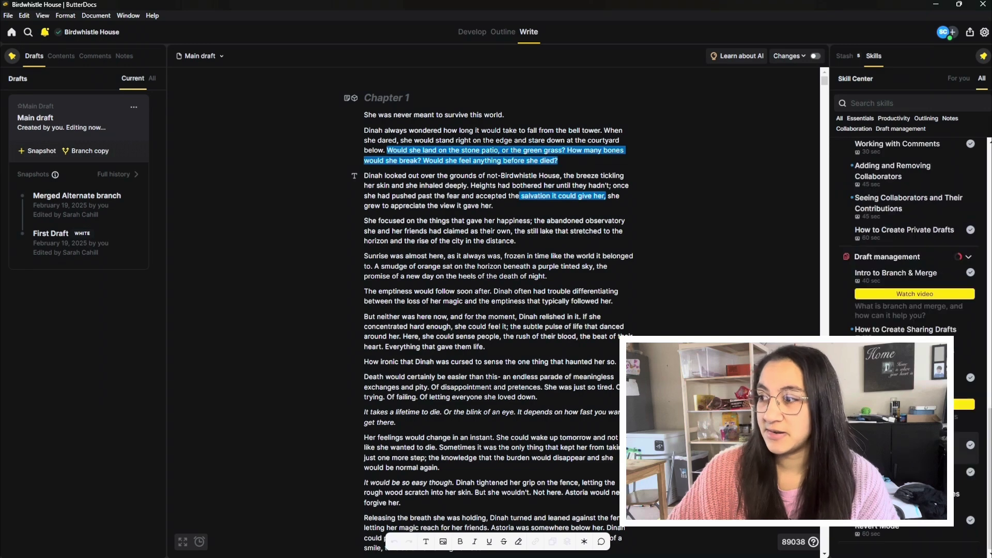
scroll(897, 239, up, 10)
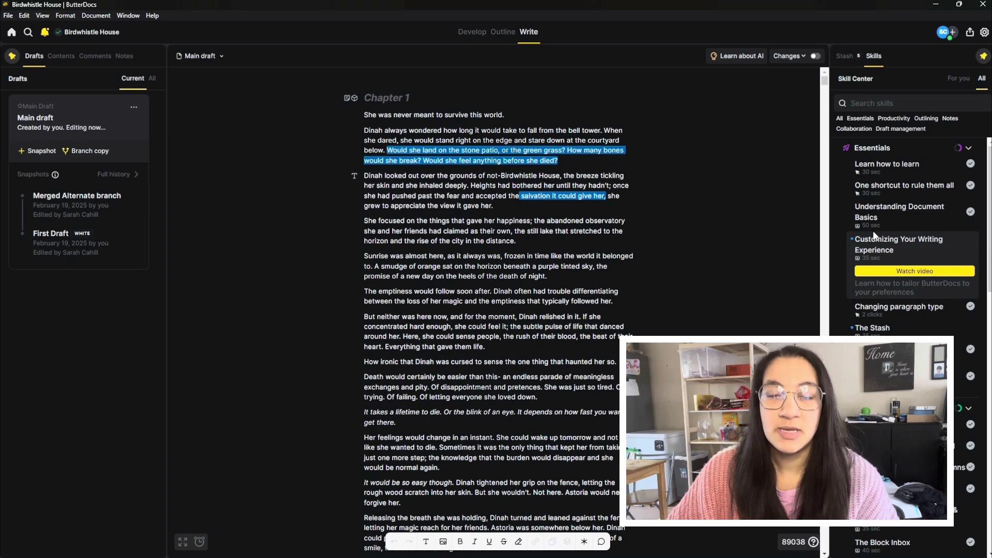
scroll(874, 236, down, 5)
click(900, 315)
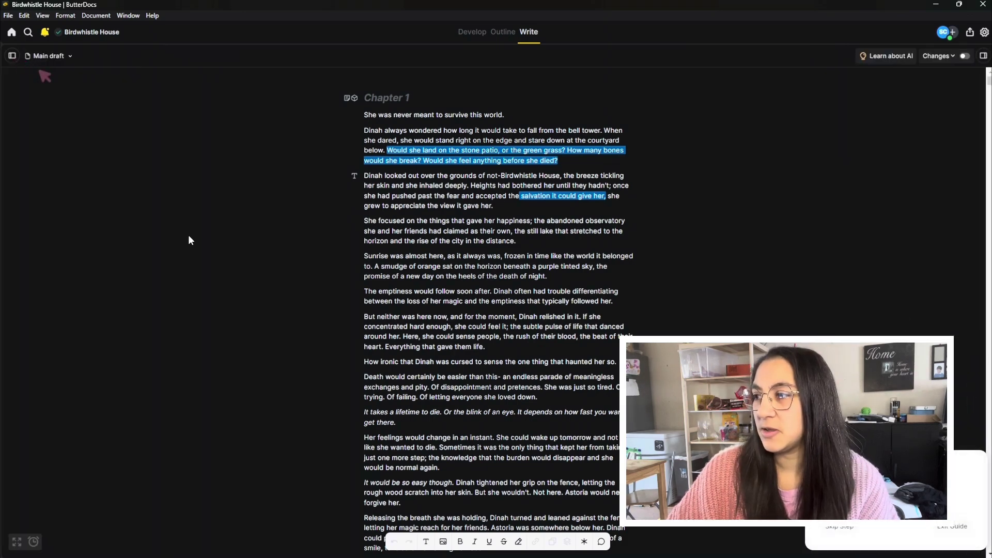
click(12, 55)
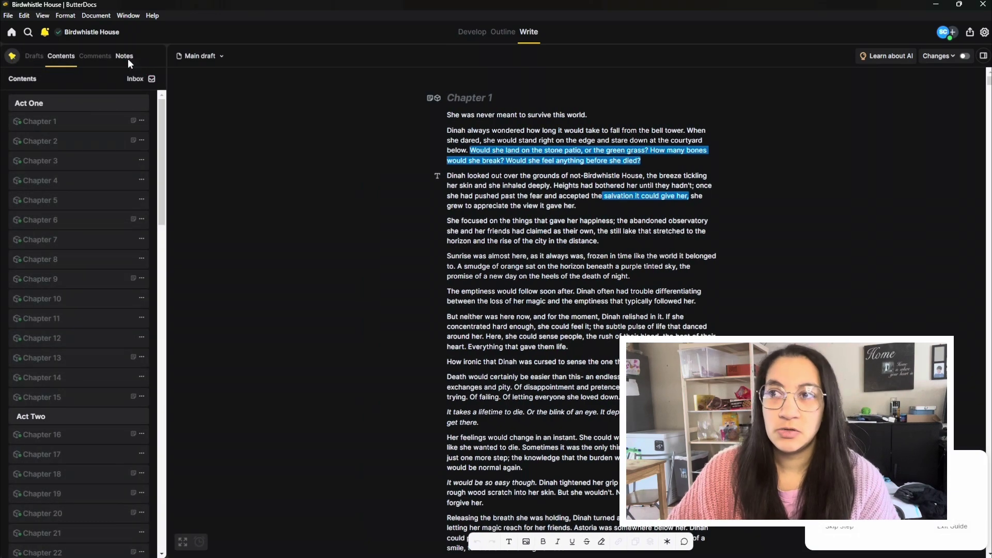
click(126, 57)
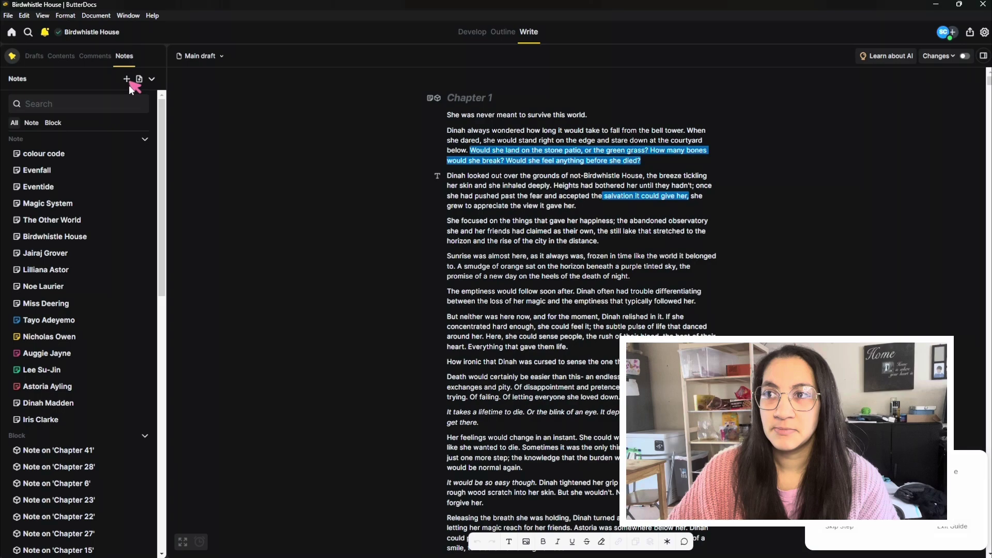